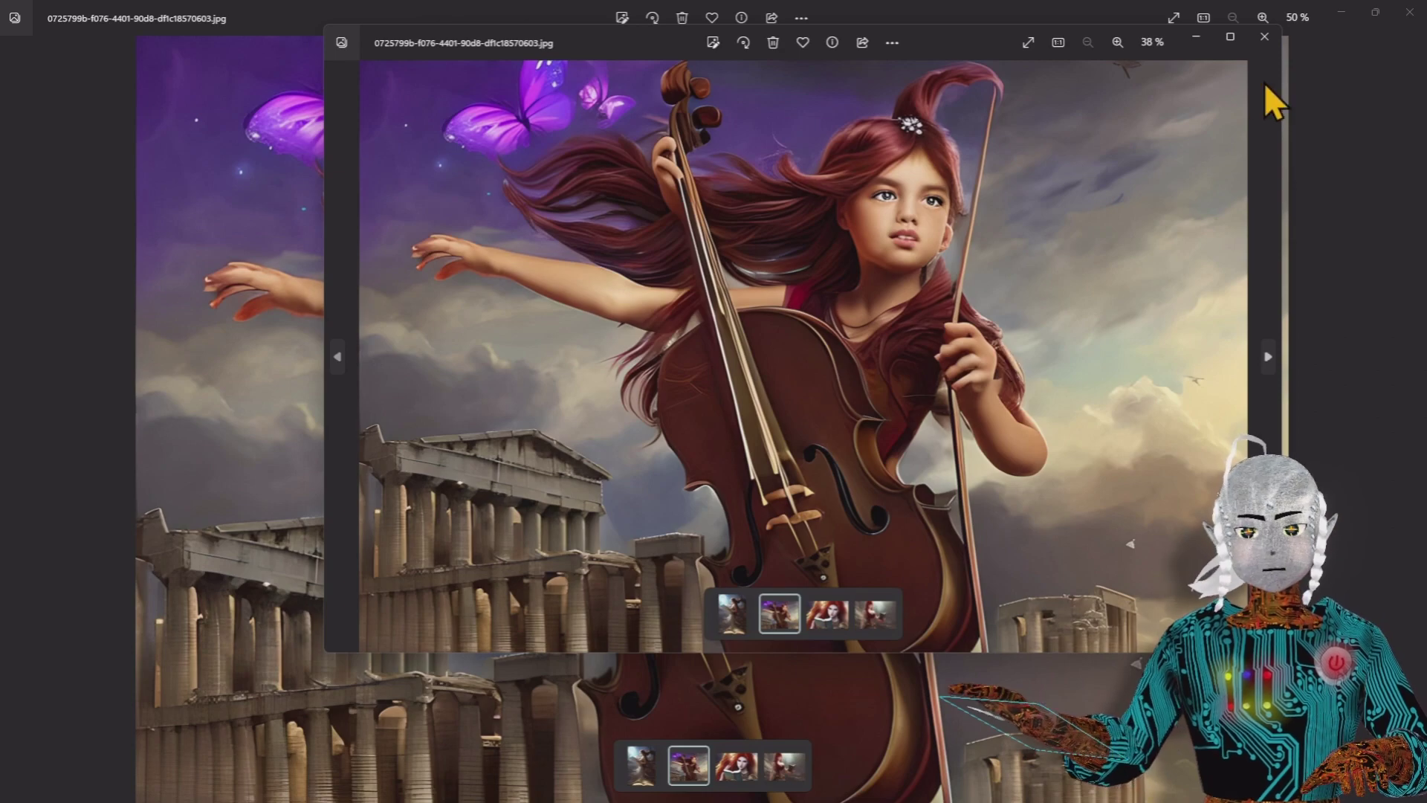
Close the front preview of the cello picture and view the two book-reader images that follow it
{"action": "left_click", "coordinate": [1266, 35]}
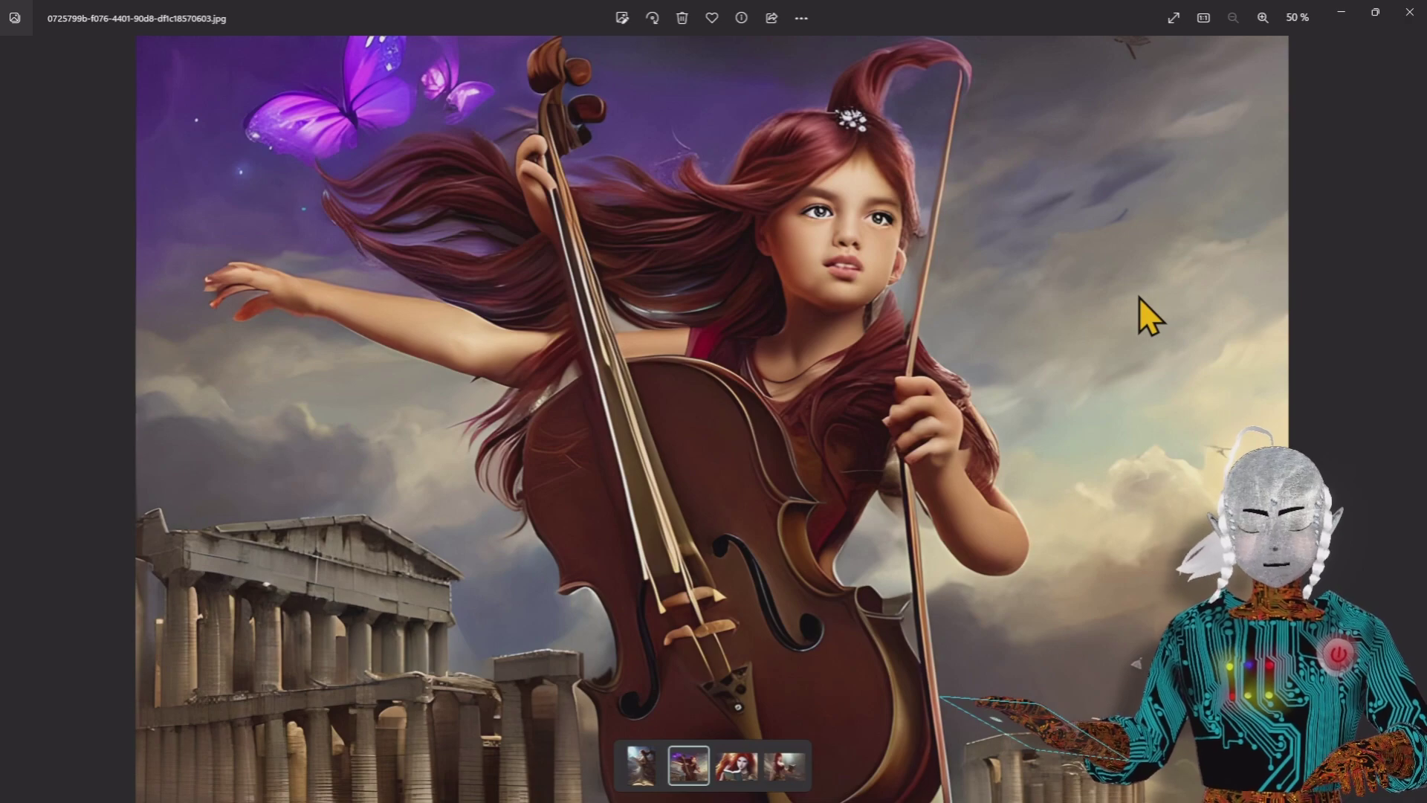
{"action": "key", "text": "Right"}
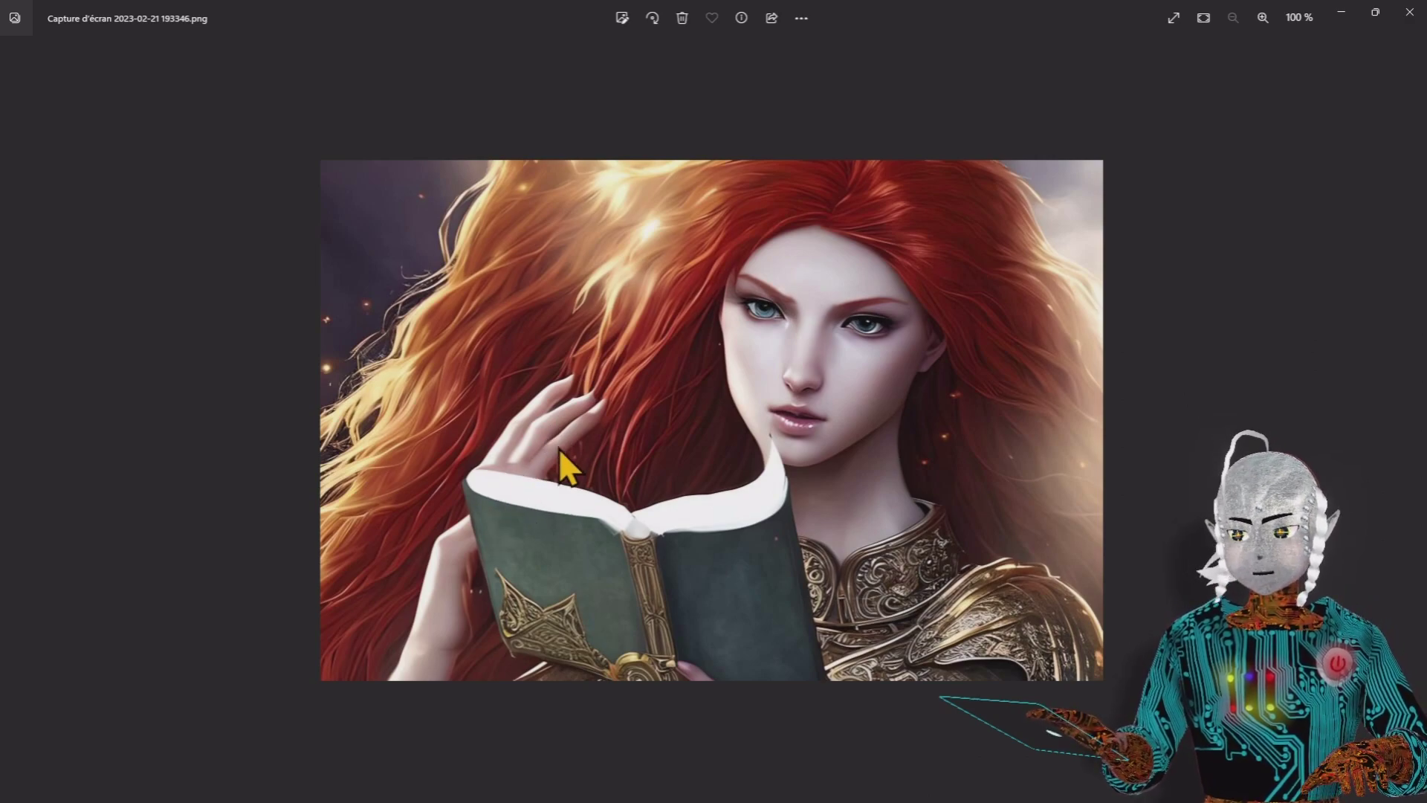
{"action": "key", "text": "Right"}
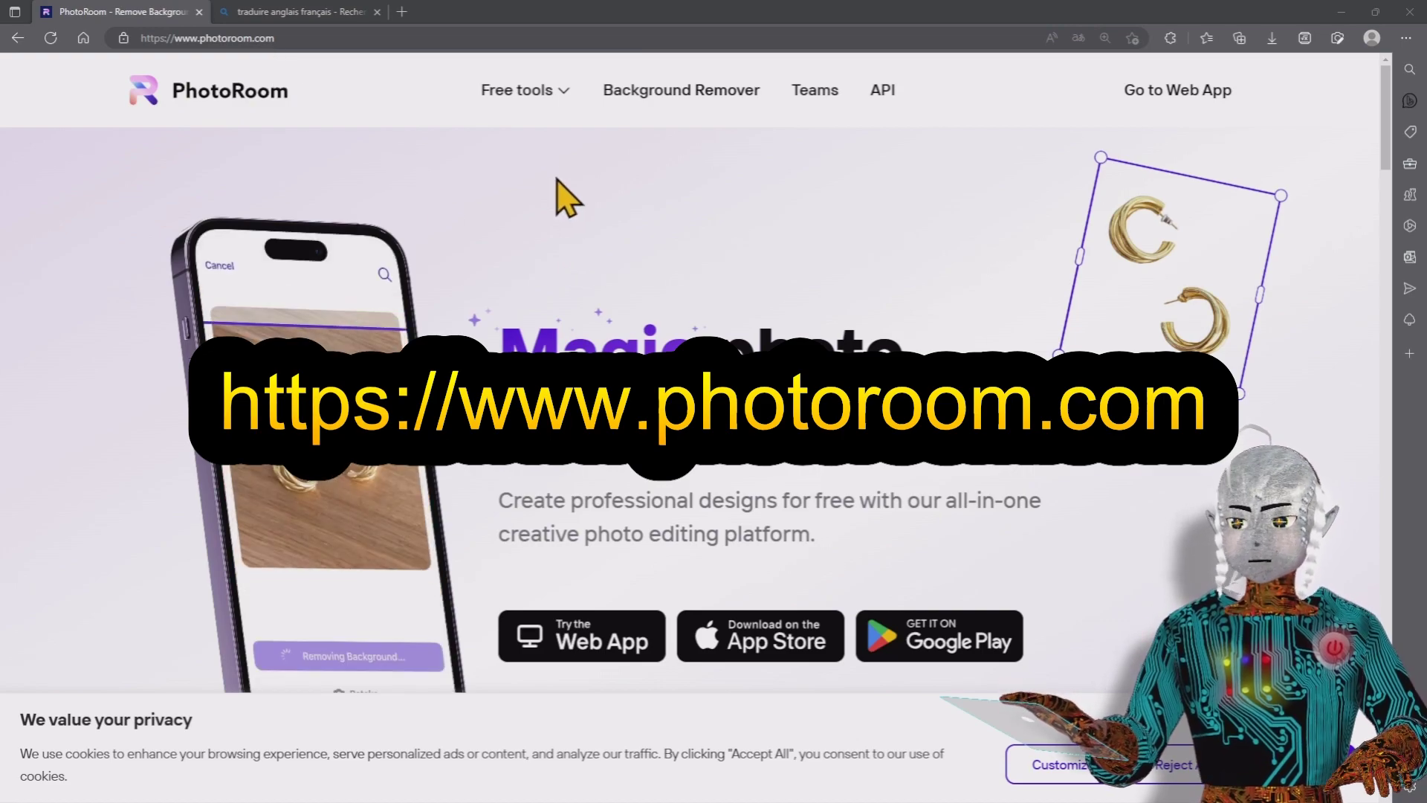
Open PhotoRoom's free Magic Retouch tool and go to its photo upload area
{"action": "mouse_move", "coordinate": [556, 111]}
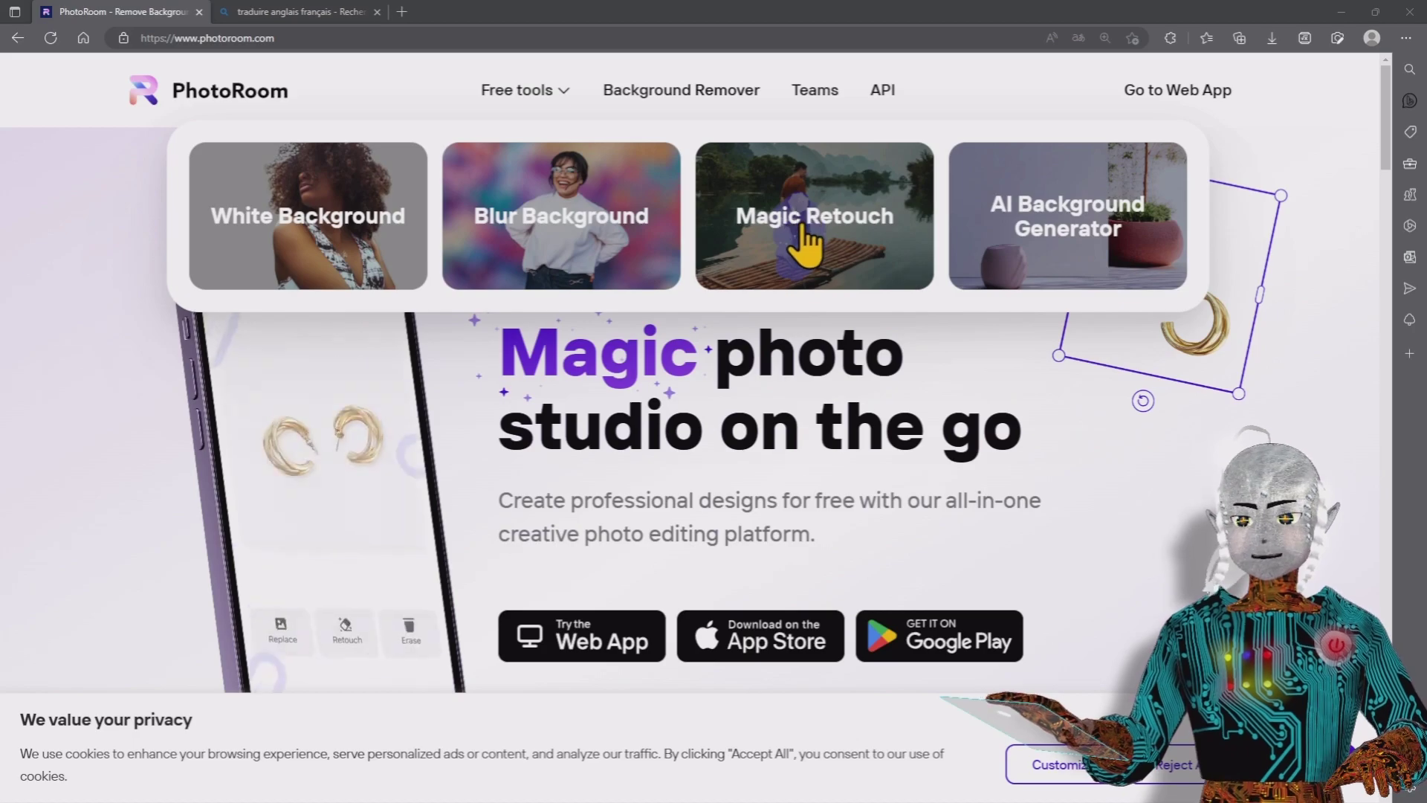
{"action": "left_click", "coordinate": [808, 220]}
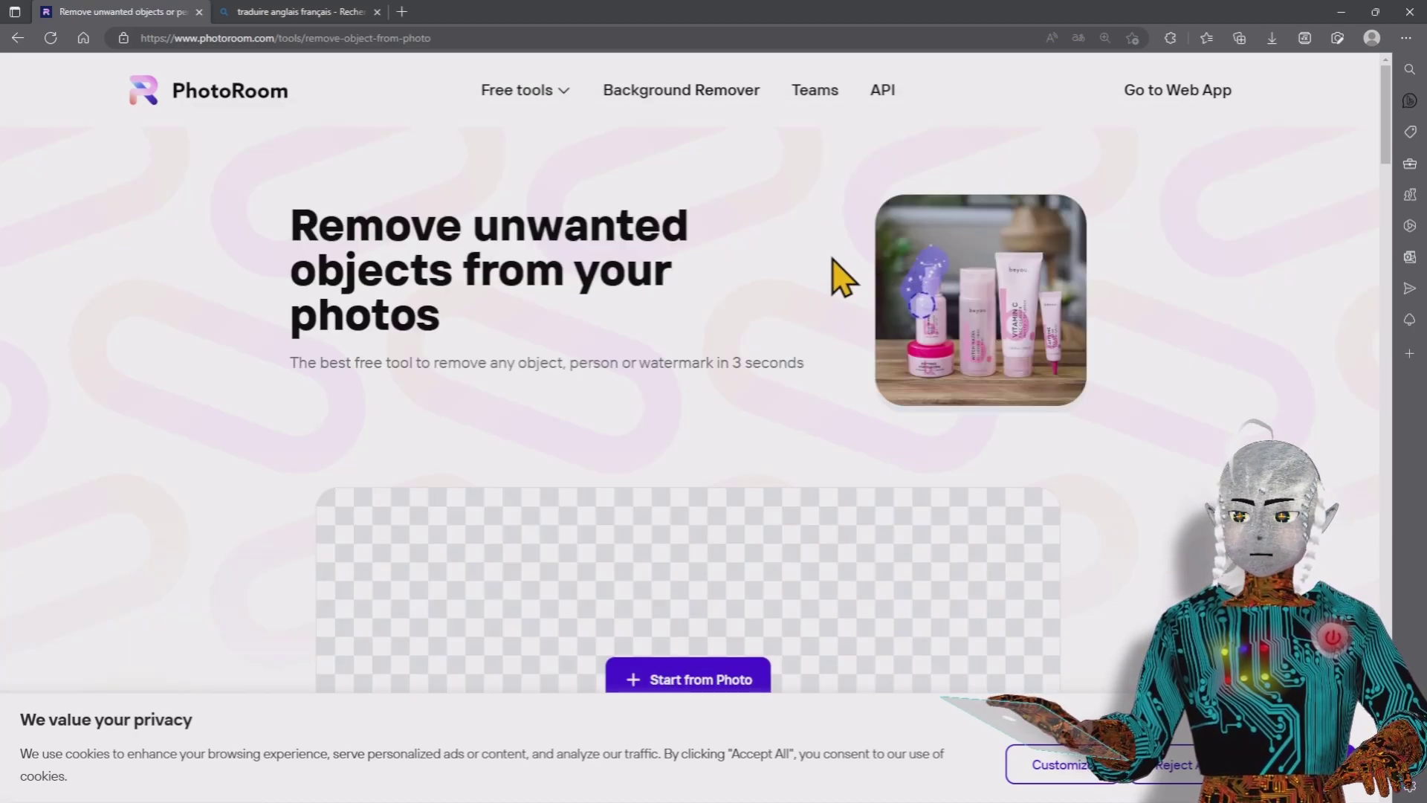
{"action": "scroll", "coordinate": [743, 289], "scroll_direction": "down", "scroll_amount": 3}
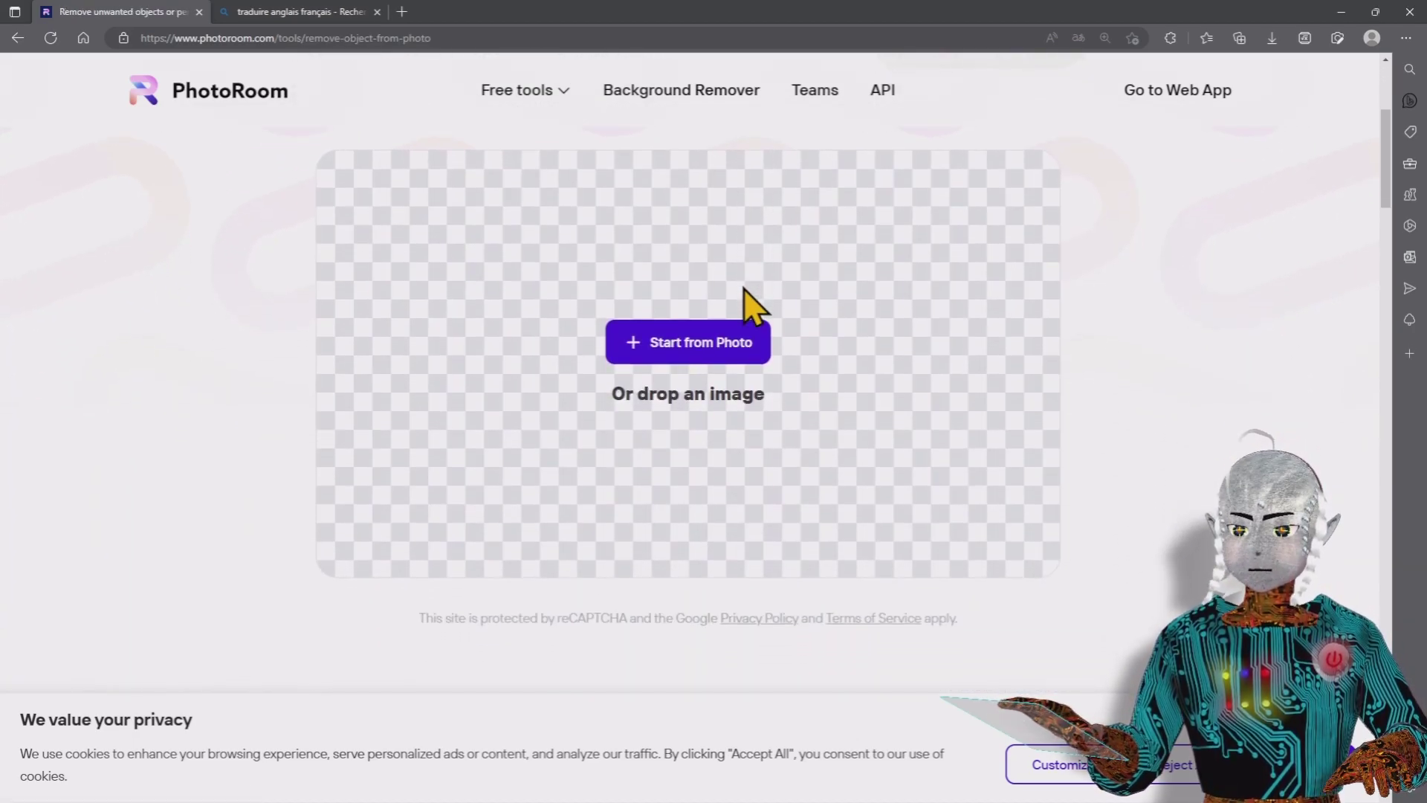
Load the cello picture 0725799b-f076-4401-90d8-df1c18570603.jpg from the A corriger folder into the retouch tool
{"action": "key", "text": "alt+Tab"}
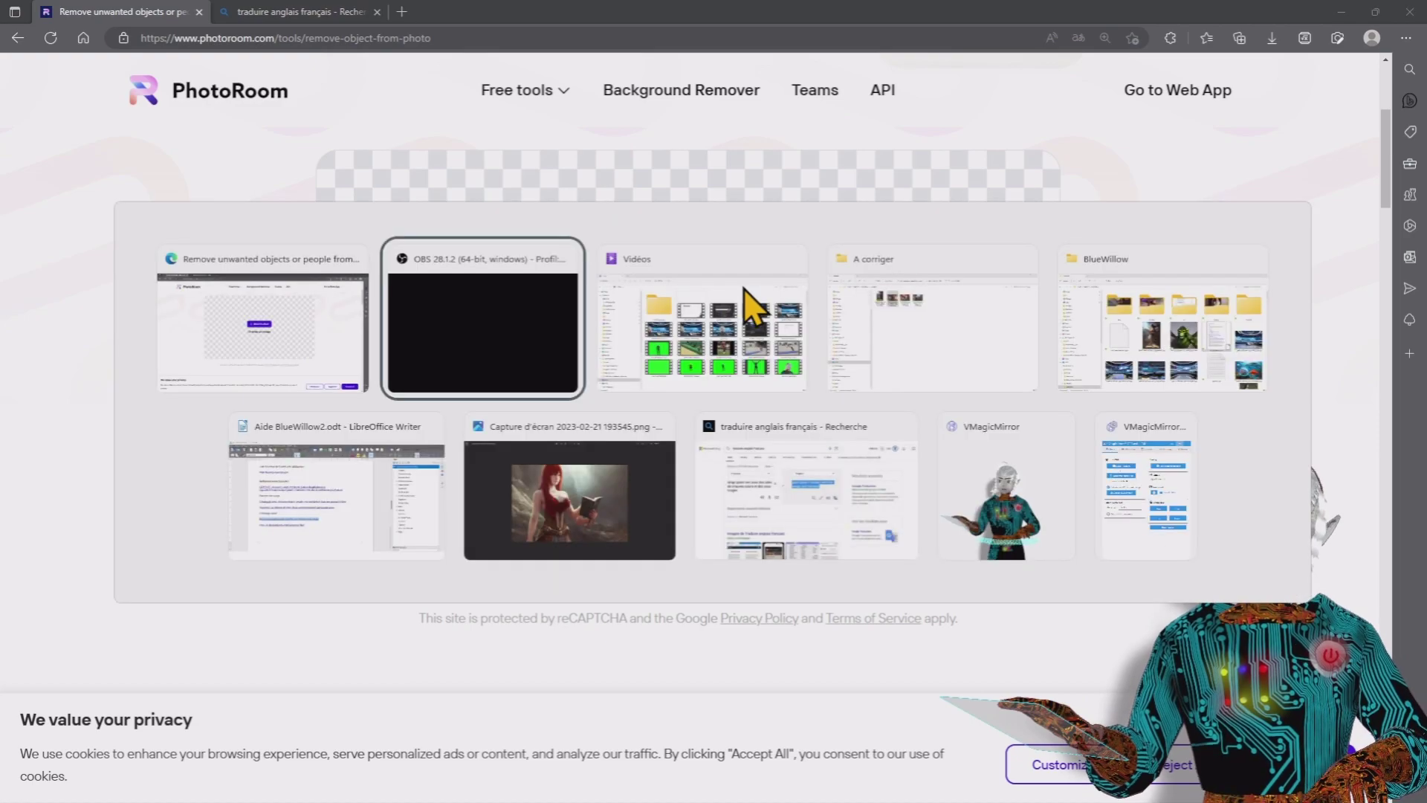
{"action": "key", "text": "alt+Tab"}
{"action": "key", "text": "alt+Tab"}
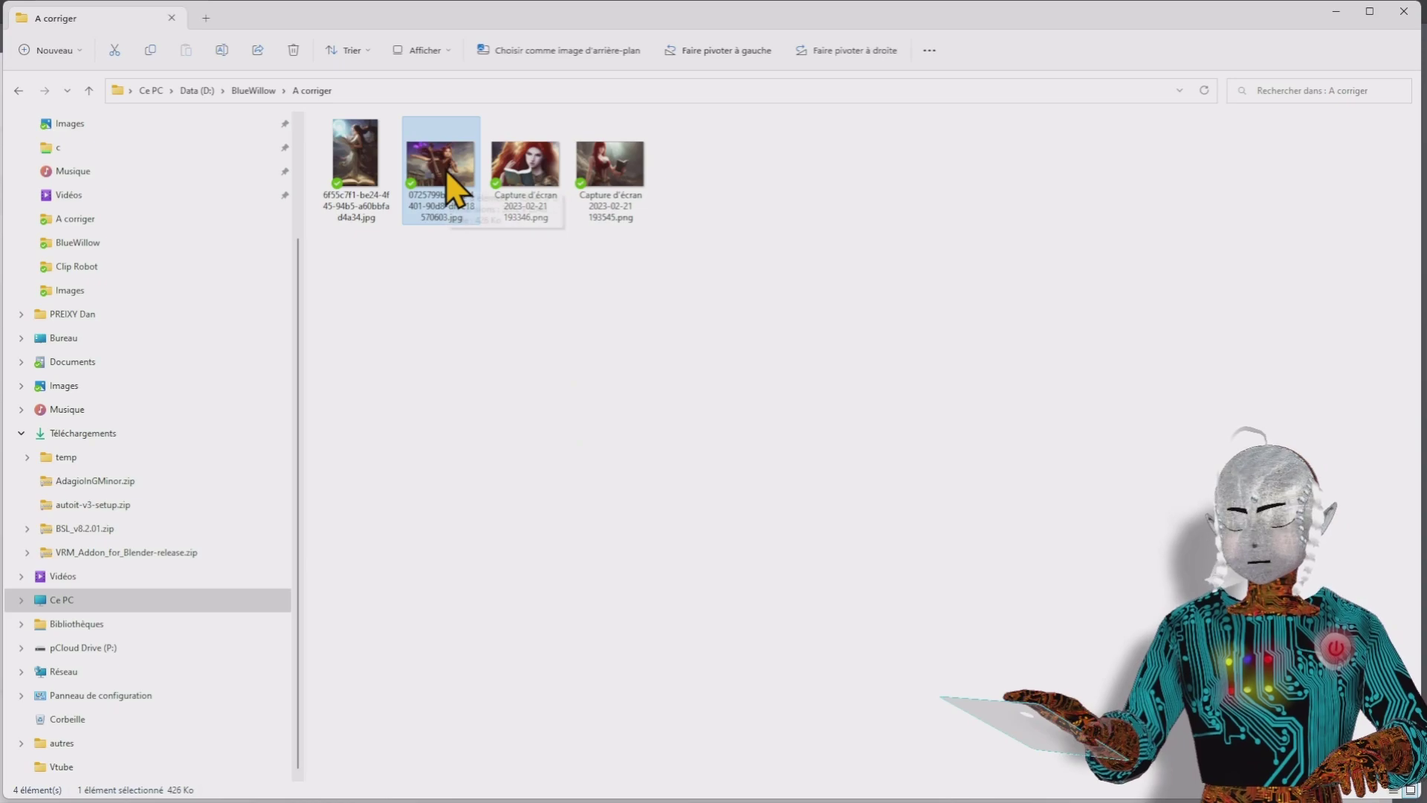
{"action": "mouse_move", "coordinate": [451, 191]}
{"action": "left_mouse_down"}
{"action": "mouse_move", "coordinate": [526, 347]}
{"action": "mouse_move", "coordinate": [388, 344]}
{"action": "mouse_move", "coordinate": [526, 347]}
{"action": "mouse_move", "coordinate": [667, 304]}
{"action": "mouse_move", "coordinate": [653, 352]}
{"action": "mouse_move", "coordinate": [764, 372]}
{"action": "left_mouse_up"}
{"action": "key", "text": "alt+Tab"}
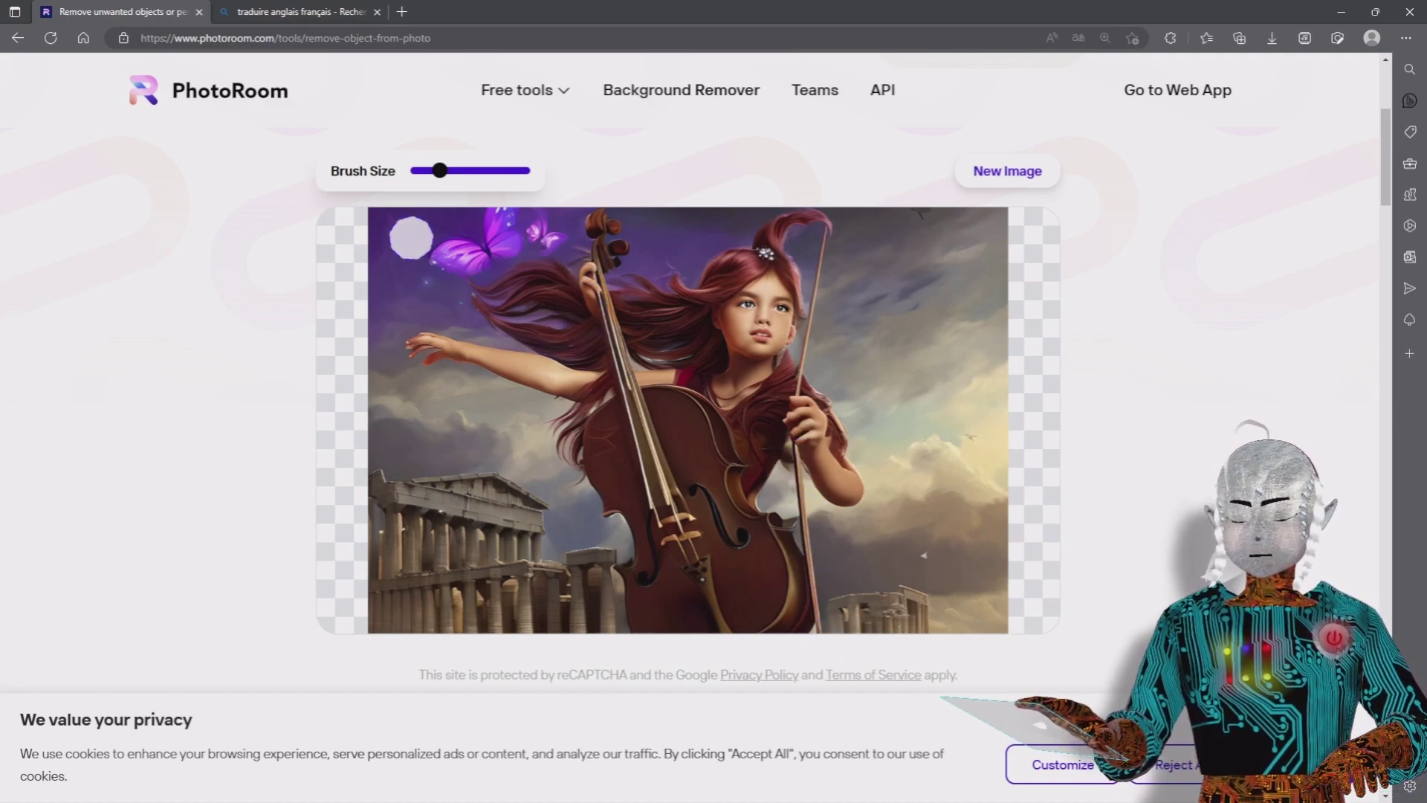
Reduce the brush size and erase the bow below the girl's hand and the stray fingers on the cello's neck
{"action": "mouse_move", "coordinate": [440, 172]}
{"action": "left_mouse_down"}
{"action": "mouse_move", "coordinate": [521, 178]}
{"action": "mouse_move", "coordinate": [426, 189]}
{"action": "left_mouse_up"}
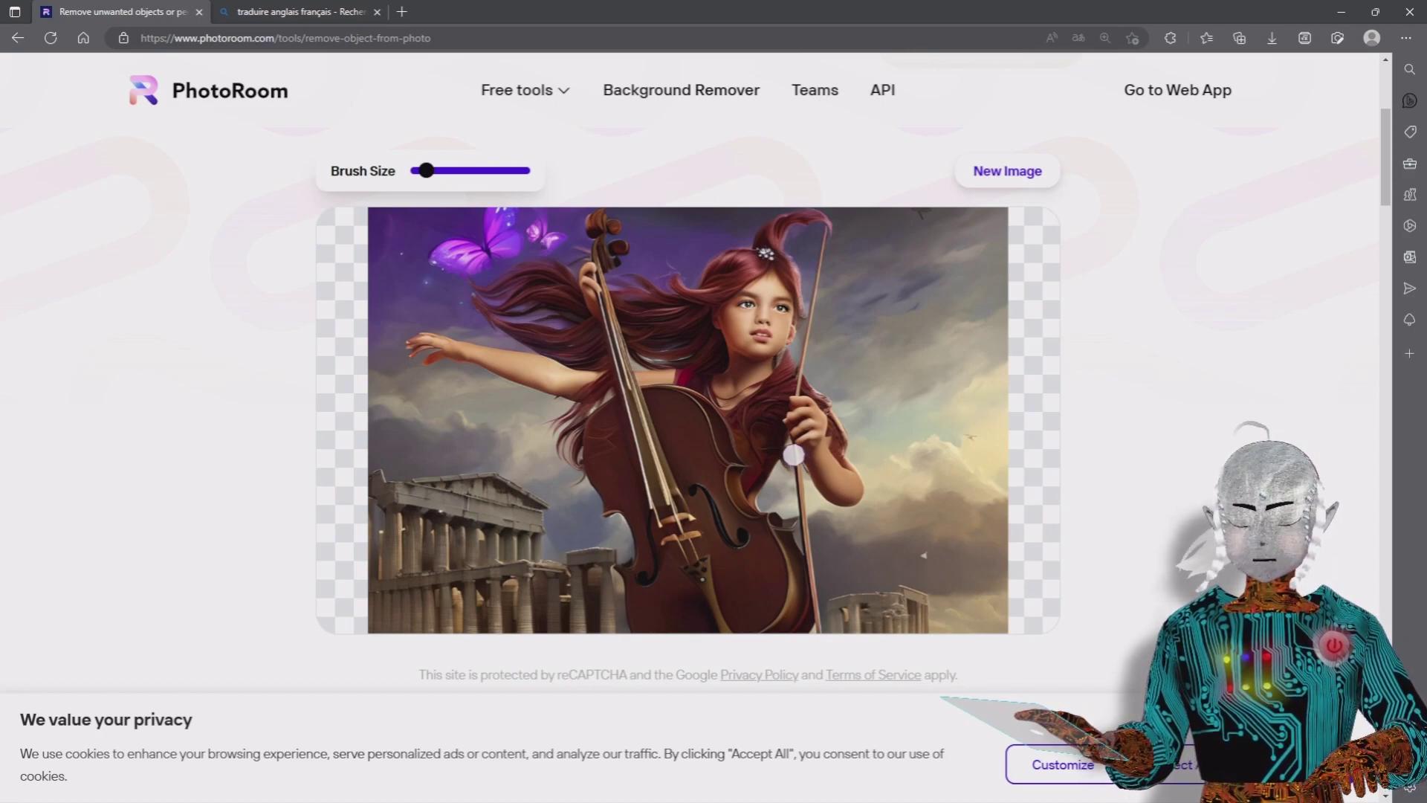
{"action": "mouse_move", "coordinate": [794, 451]}
{"action": "left_mouse_down"}
{"action": "mouse_move", "coordinate": [823, 543]}
{"action": "mouse_move", "coordinate": [818, 632]}
{"action": "left_mouse_up"}
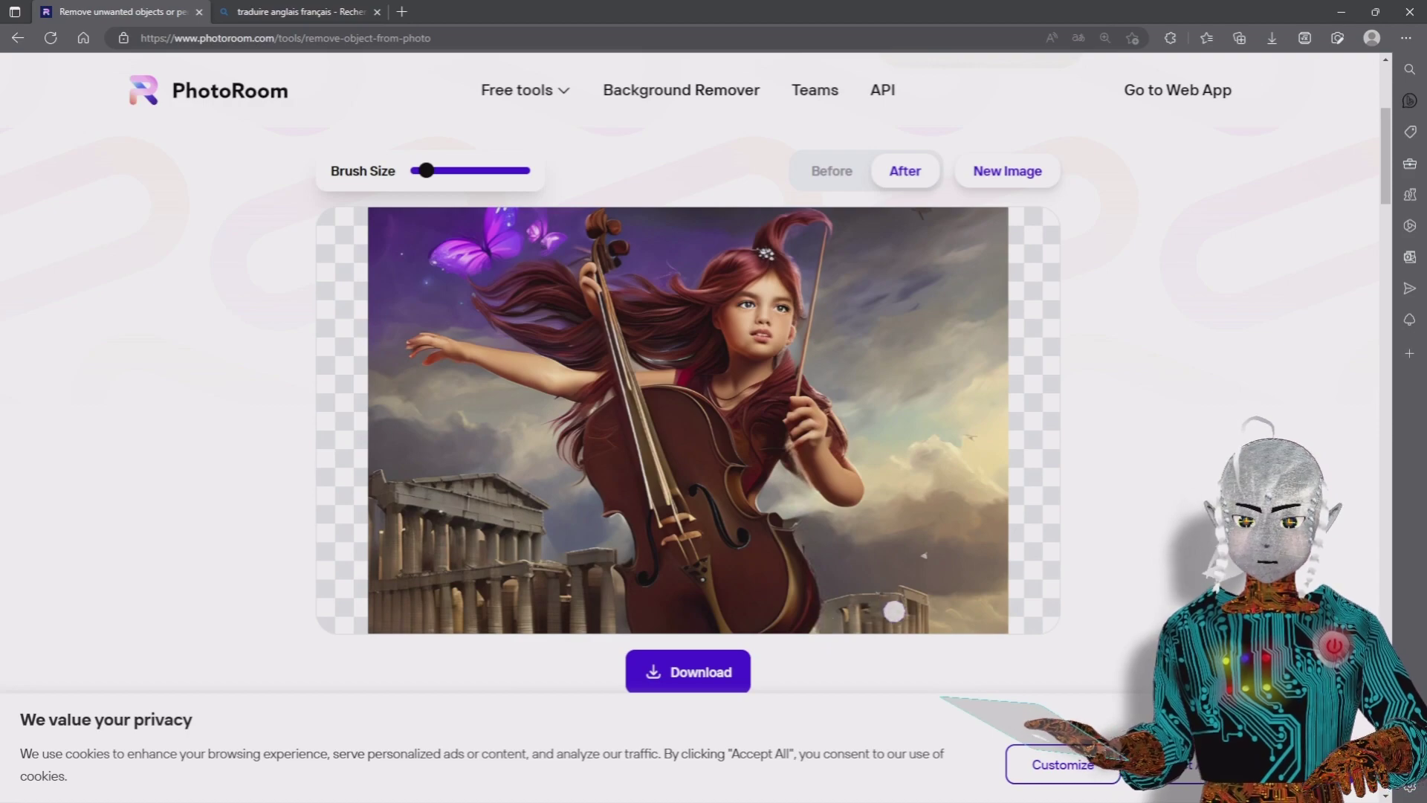
{"action": "left_click", "coordinate": [808, 541]}
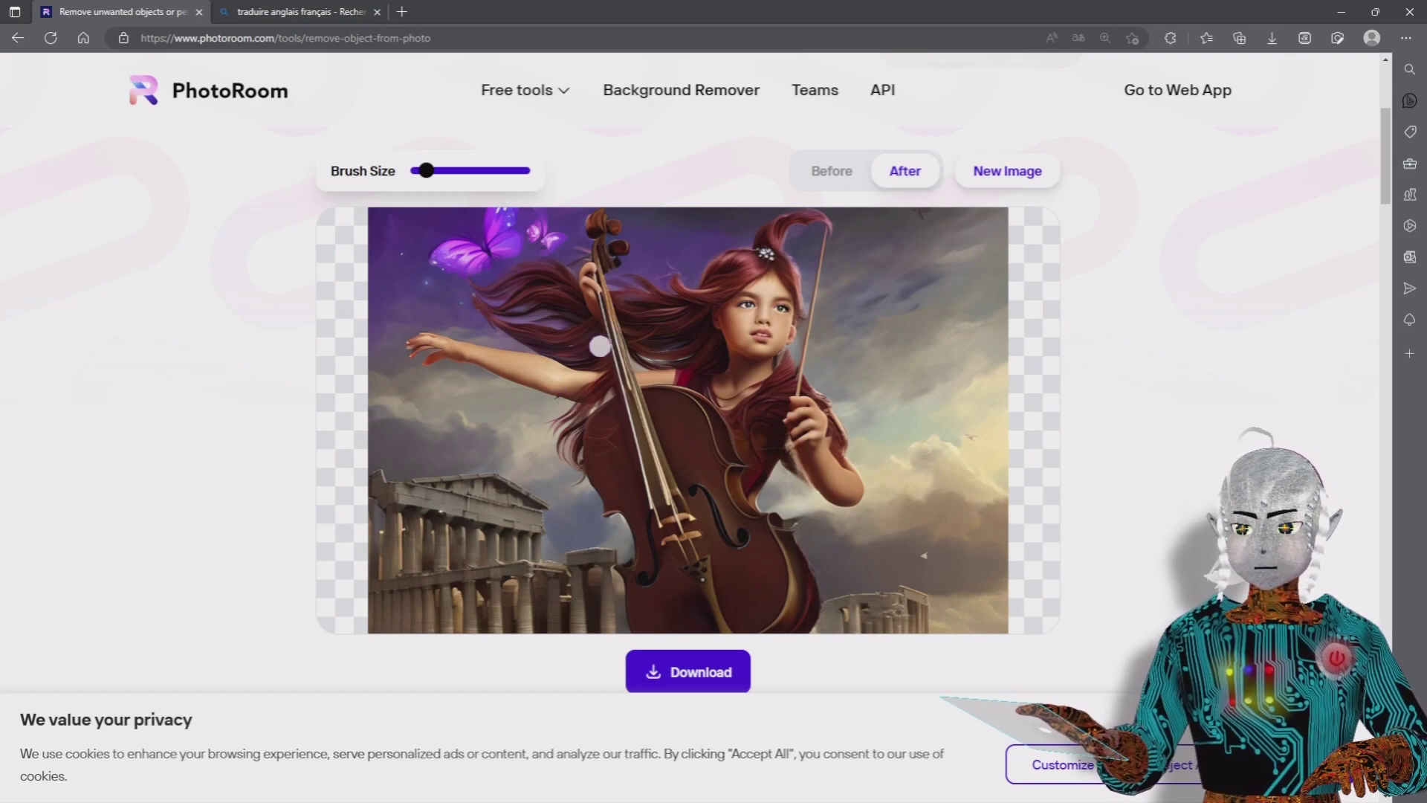
{"action": "left_click", "coordinate": [587, 273]}
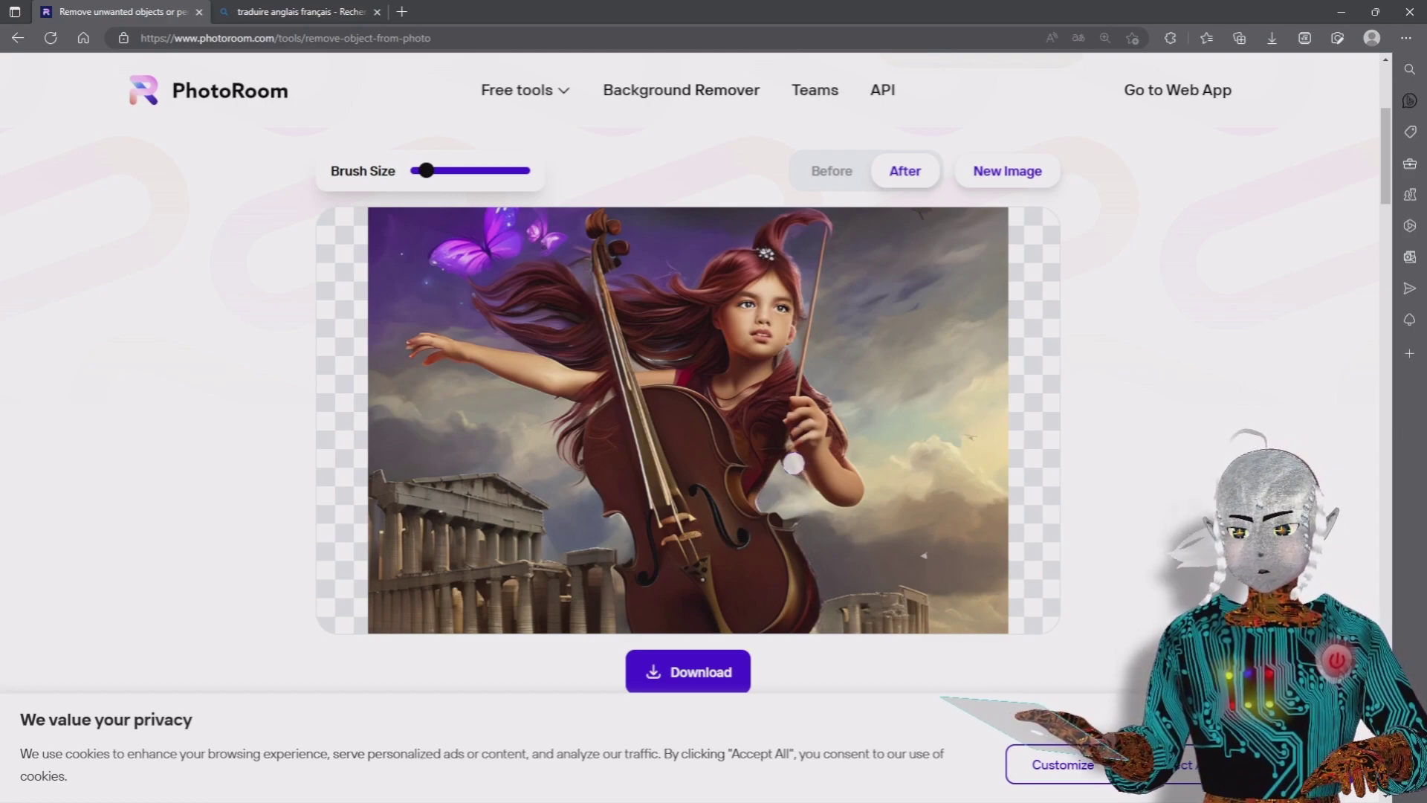
{"action": "left_click_drag", "start_coordinate": [789, 454], "coordinate": [814, 501]}
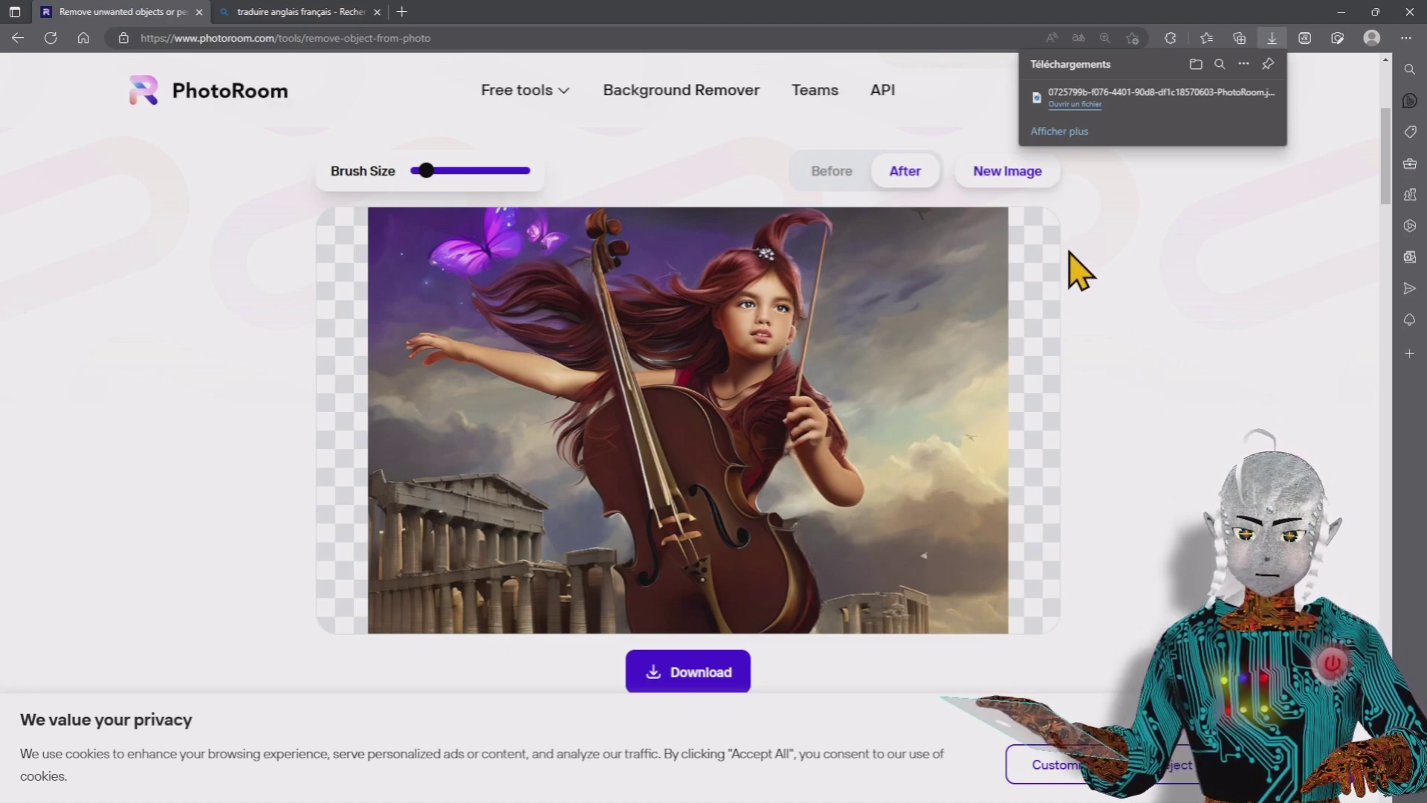
Load Capture d'écran 2023-02-21 193346.png as a new image and erase the raised hand behind the open book
{"action": "left_click", "coordinate": [1029, 172]}
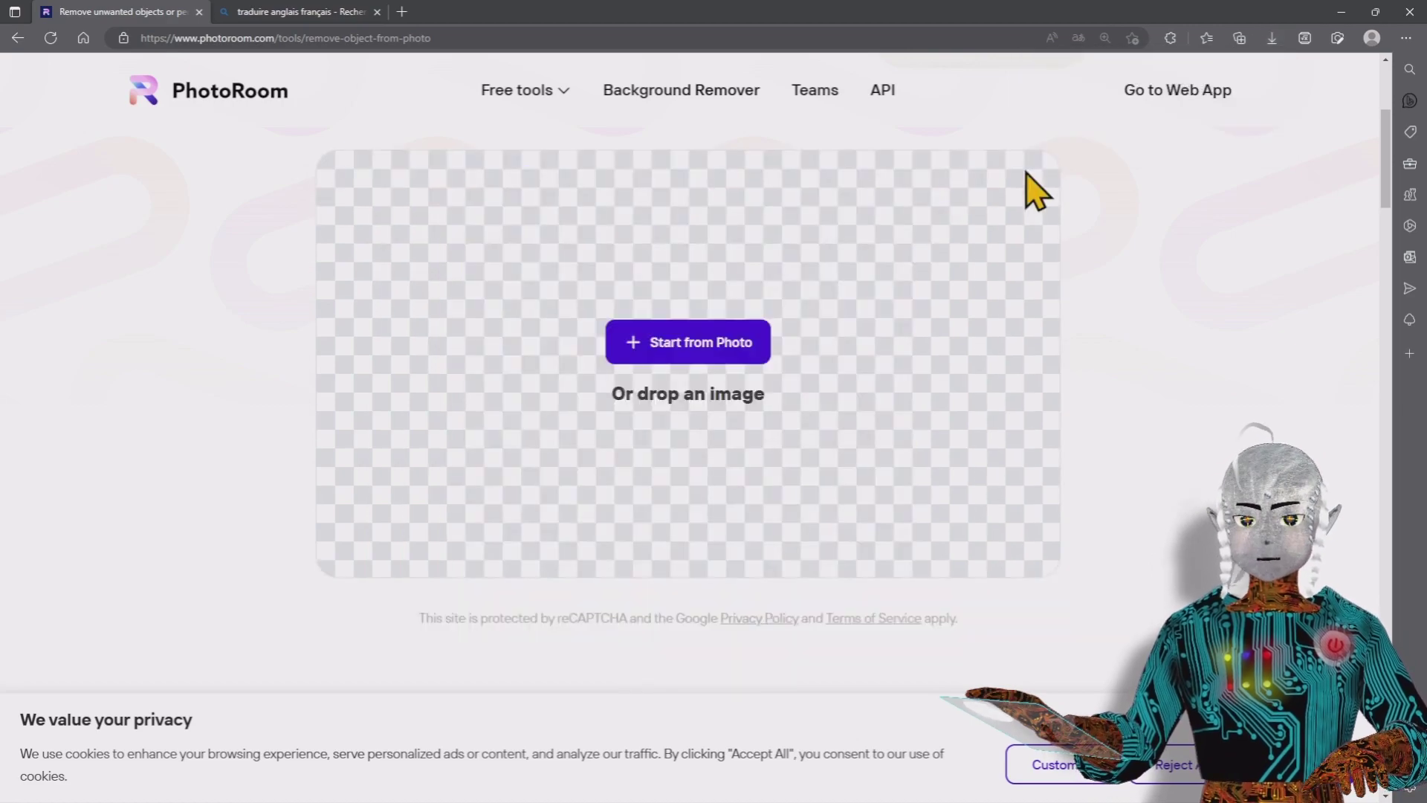
{"action": "key", "text": "alt+Tab"}
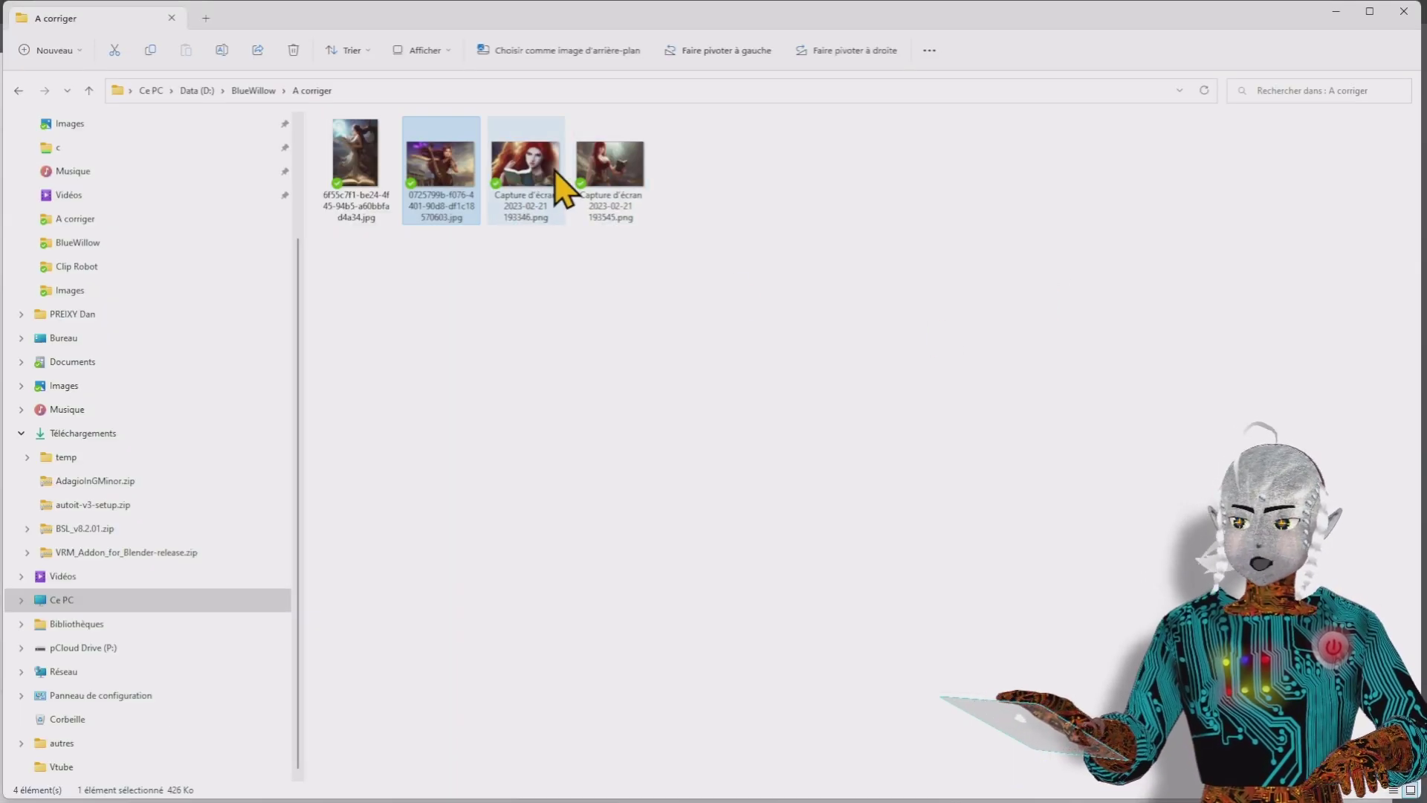
{"action": "left_click", "coordinate": [540, 170]}
{"action": "key", "text": "alt+Tab"}
{"action": "left_click_drag", "start_coordinate": [618, 357], "coordinate": [619, 356]}
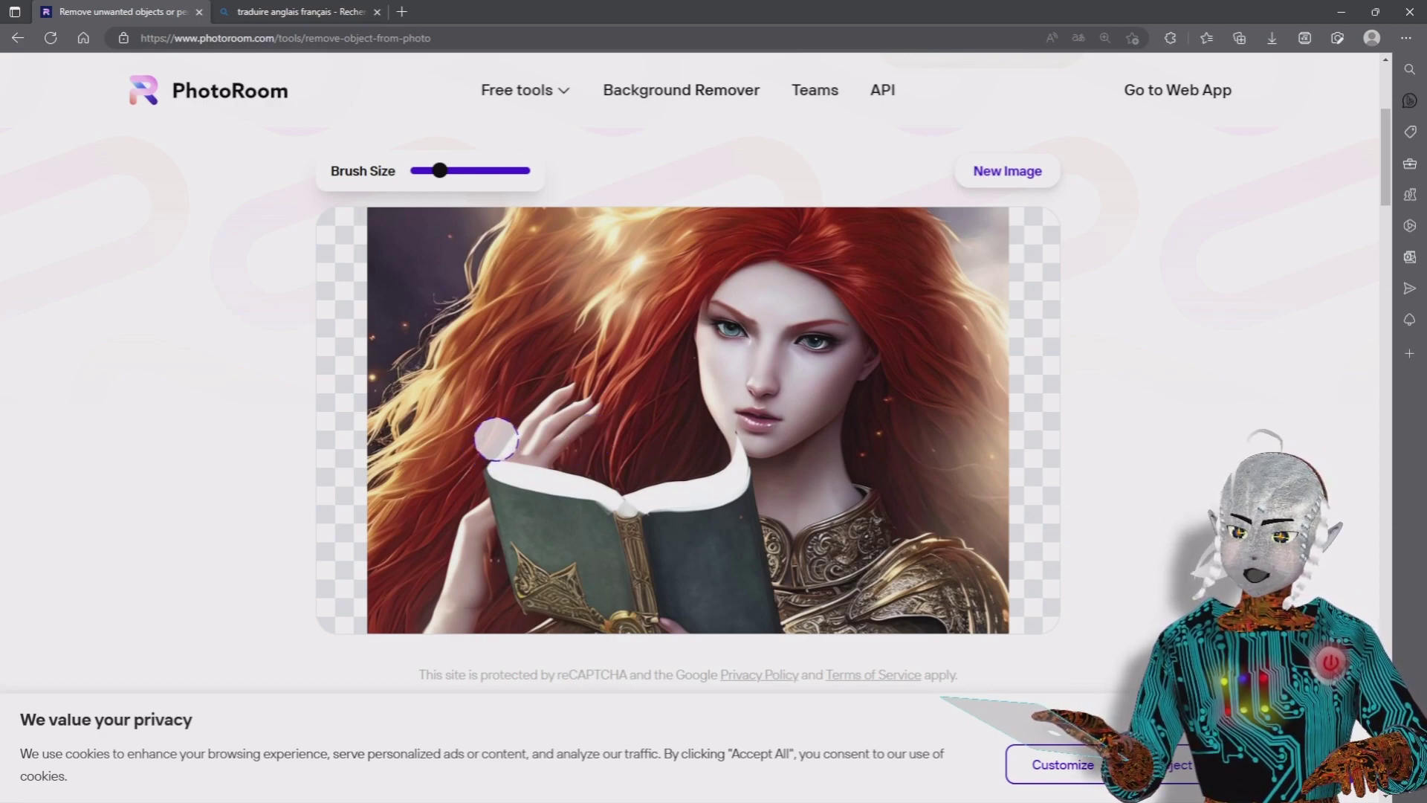
{"action": "mouse_move", "coordinate": [494, 434]}
{"action": "left_mouse_down"}
{"action": "mouse_move", "coordinate": [510, 420]}
{"action": "mouse_move", "coordinate": [533, 443]}
{"action": "mouse_move", "coordinate": [587, 401]}
{"action": "mouse_move", "coordinate": [546, 416]}
{"action": "left_mouse_up"}
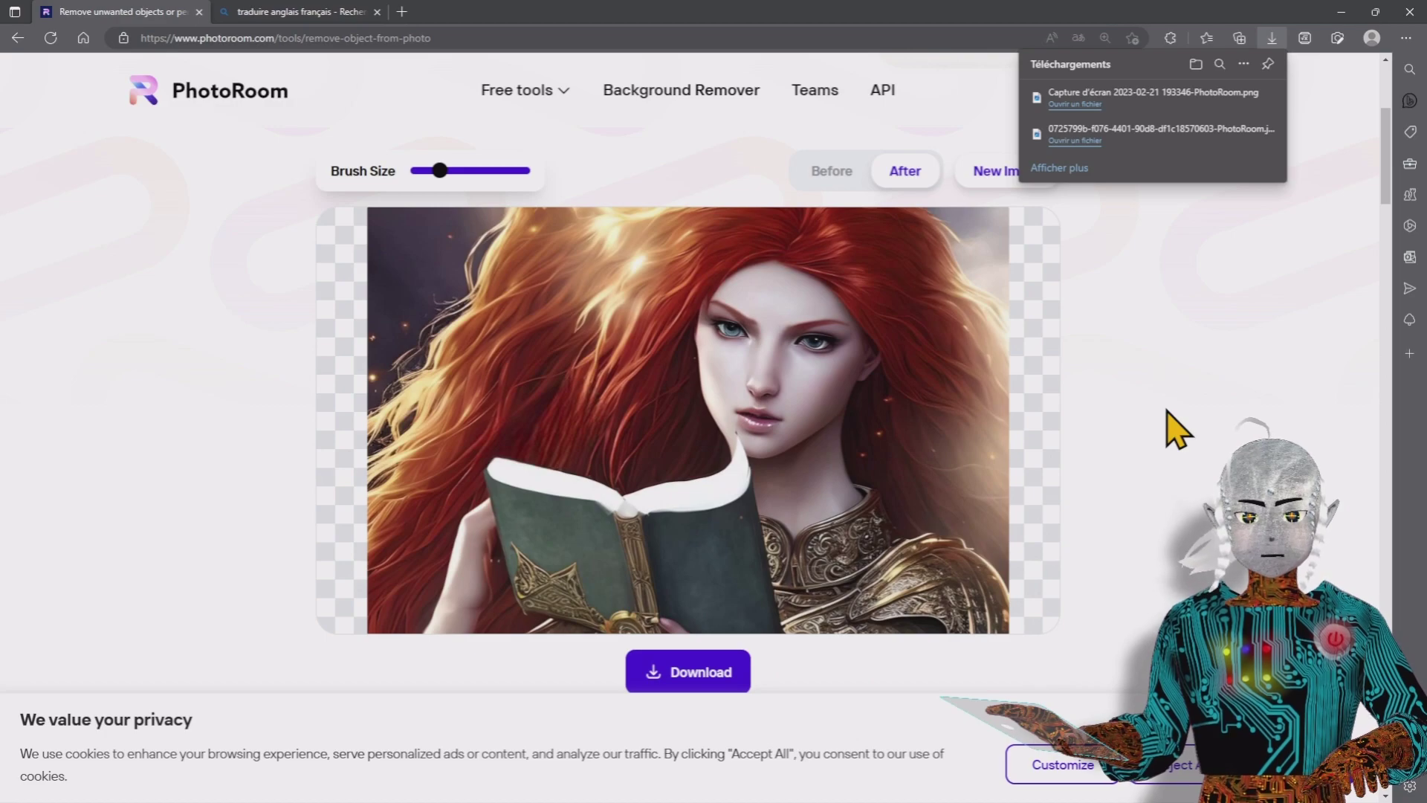
Start a new image in the retouch tool with Capture d'écran 2023-02-21 193545.png from the A corriger folder
{"action": "left_click", "coordinate": [986, 179]}
{"action": "key", "text": "alt+Tab"}
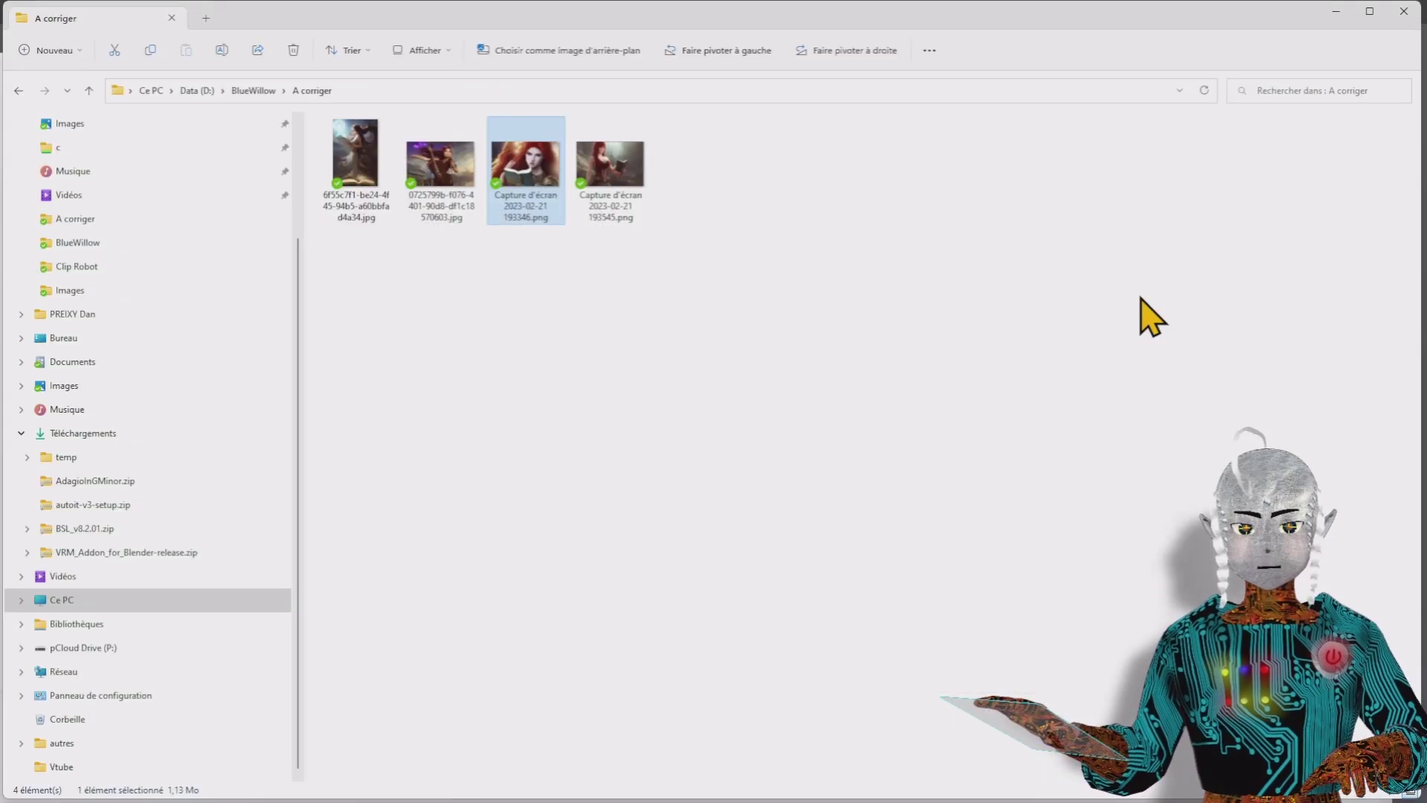
{"action": "left_click", "coordinate": [605, 180]}
{"action": "left_click_drag", "start_coordinate": [615, 212], "coordinate": [621, 366]}
{"action": "key", "text": "alt+Tab"}
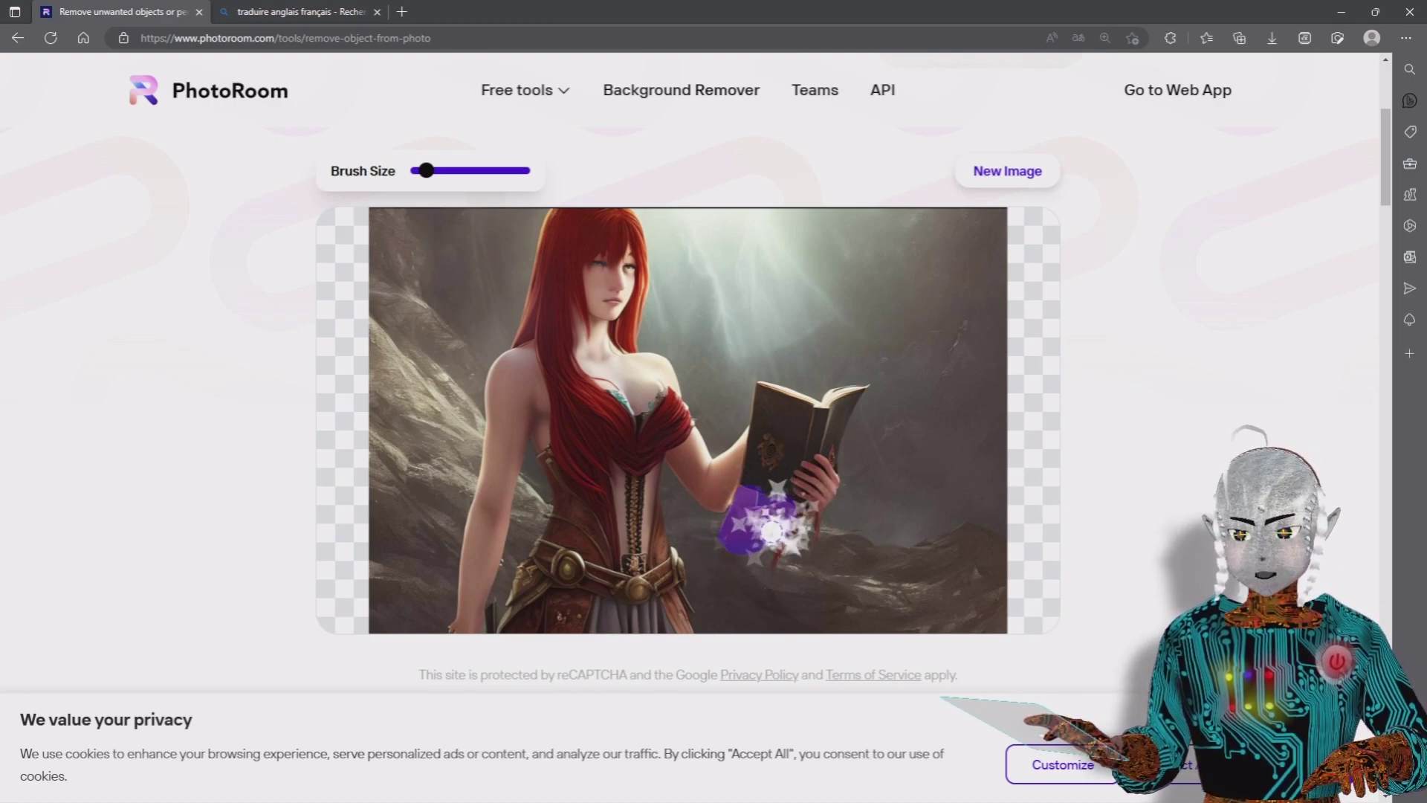
Erase the extra forearm under the book, the fingers behind the cover and the leftover fragment beside the wrist
{"action": "left_click", "coordinate": [765, 520]}
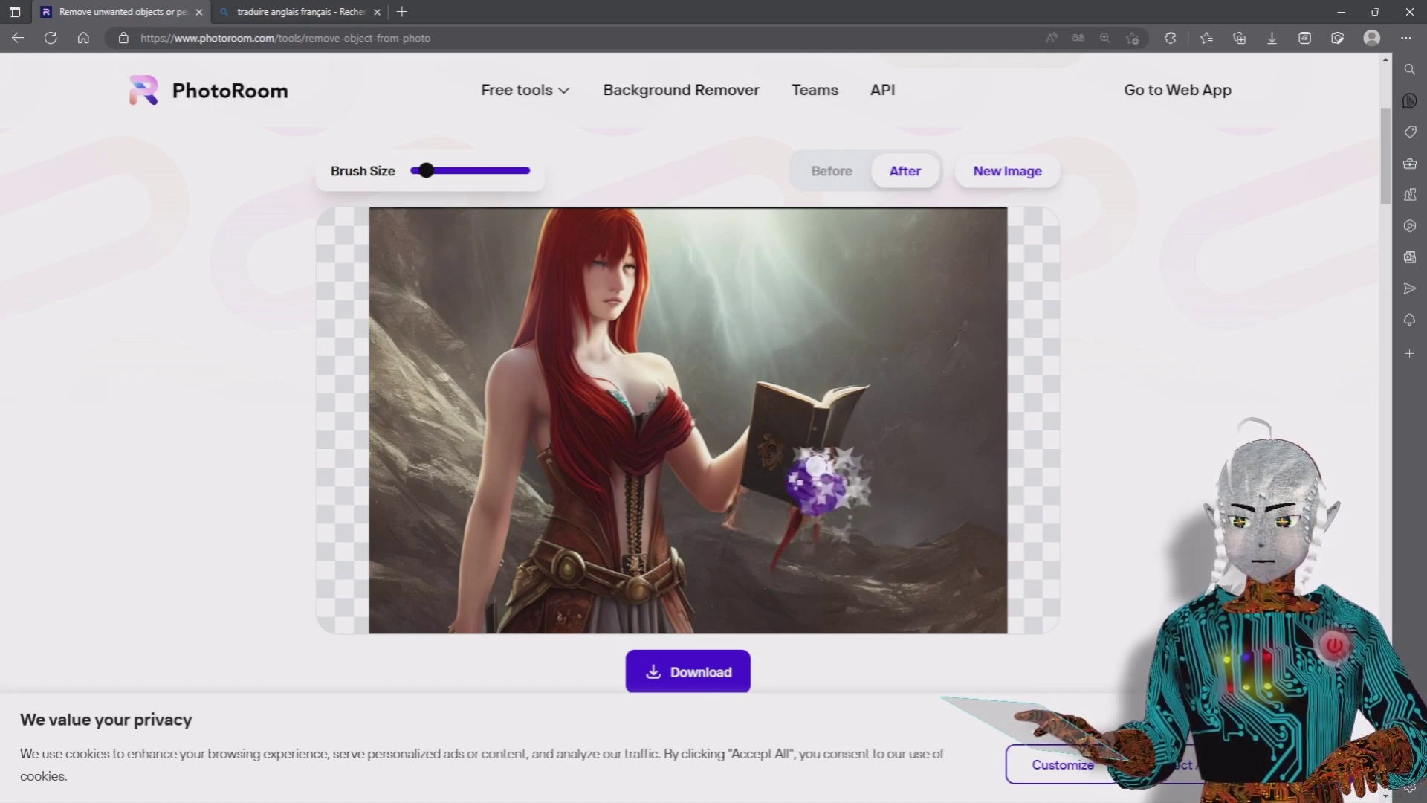
{"action": "left_click", "coordinate": [825, 464]}
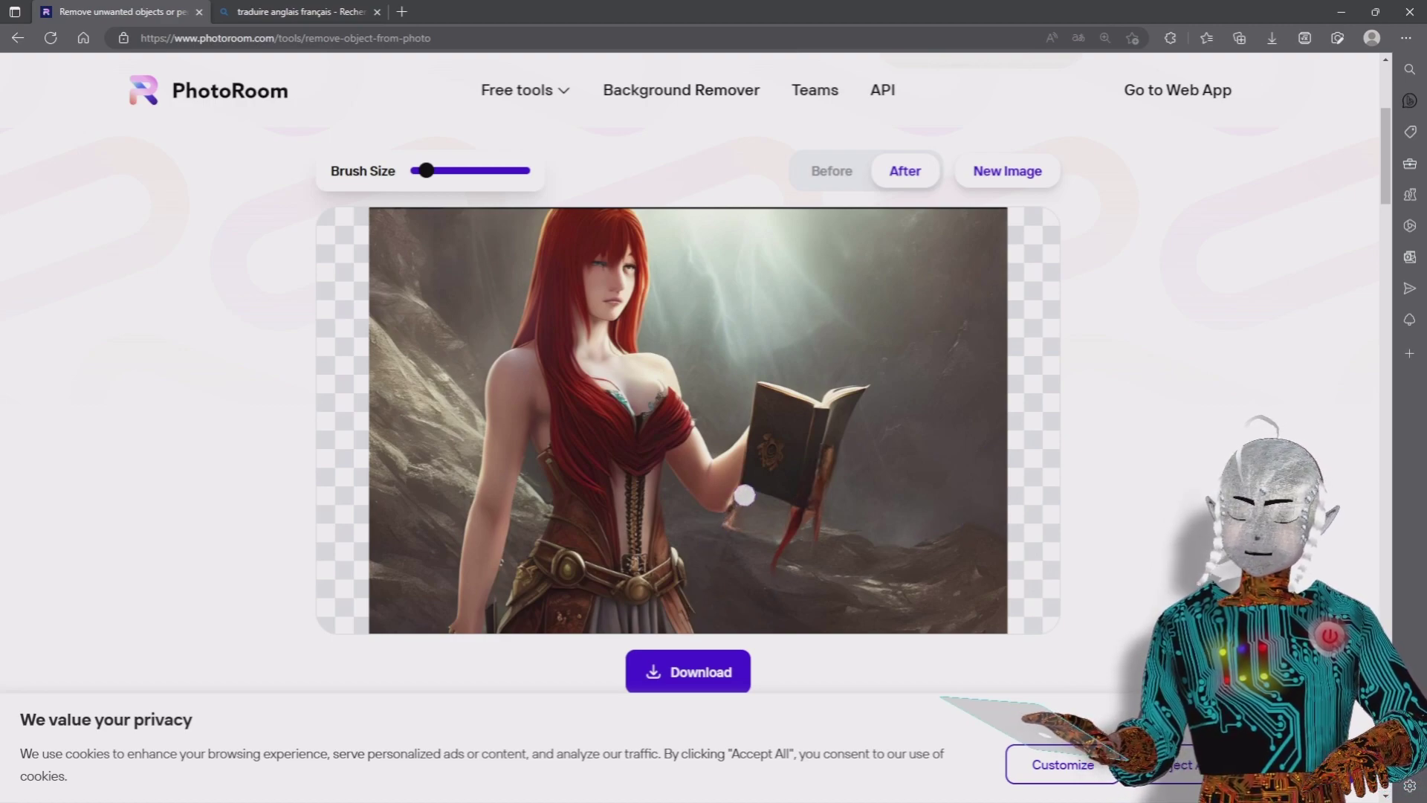
{"action": "mouse_move", "coordinate": [743, 510]}
{"action": "left_mouse_down"}
{"action": "mouse_move", "coordinate": [726, 513]}
{"action": "mouse_move", "coordinate": [735, 524]}
{"action": "left_mouse_up"}
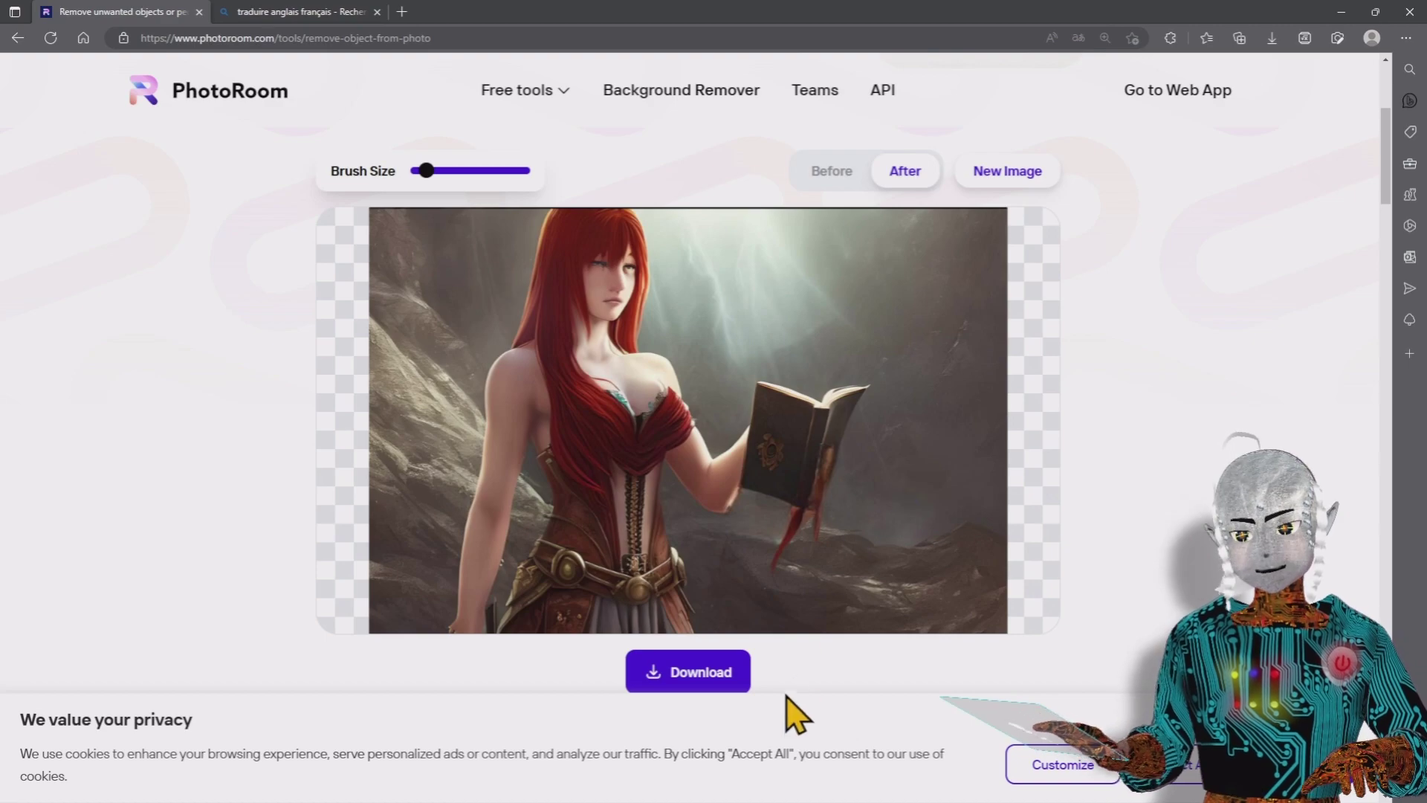
Bring up GIMP with no image open and return to the A corriger folder in File Explorer
{"action": "mouse_move", "coordinate": [790, 801]}
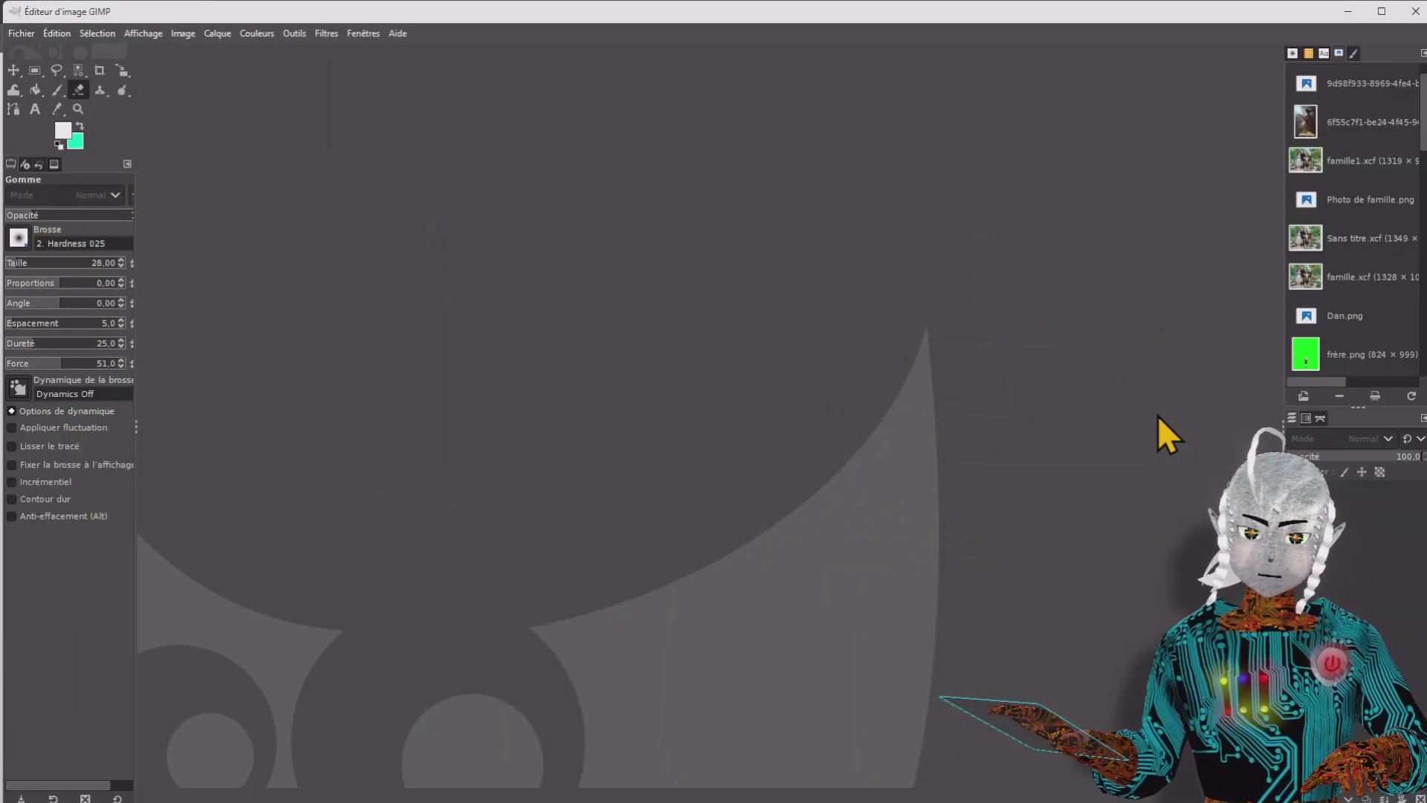
{"action": "key", "text": "alt+Tab"}
{"action": "key", "text": "alt+Tab"}
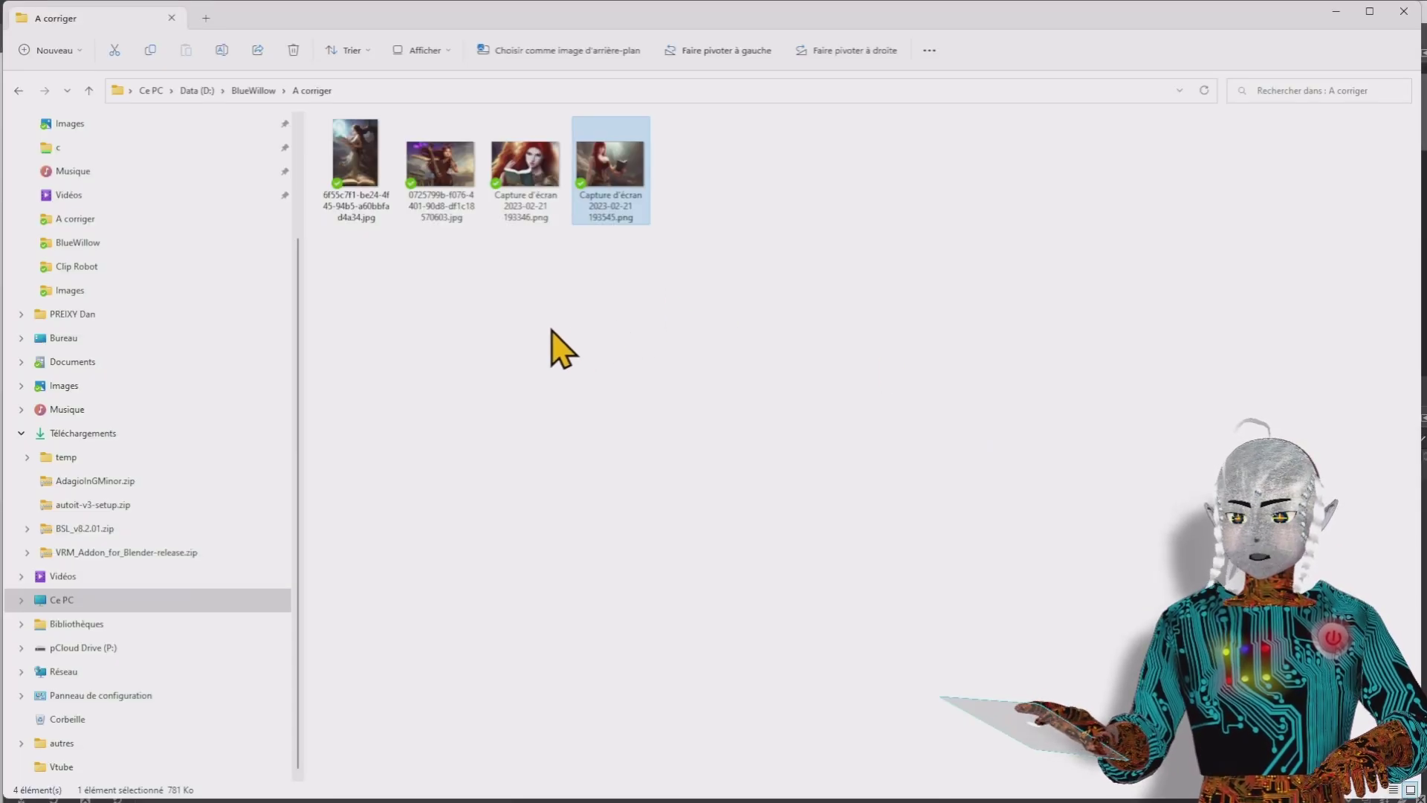
Preview 6f55c7f1-be24-4f45-94b5-a60bbfad4a34.jpg, examine the woman's arms and book up close, and close the preview
{"action": "left_click", "coordinate": [552, 330]}
{"action": "double_click", "coordinate": [357, 163]}
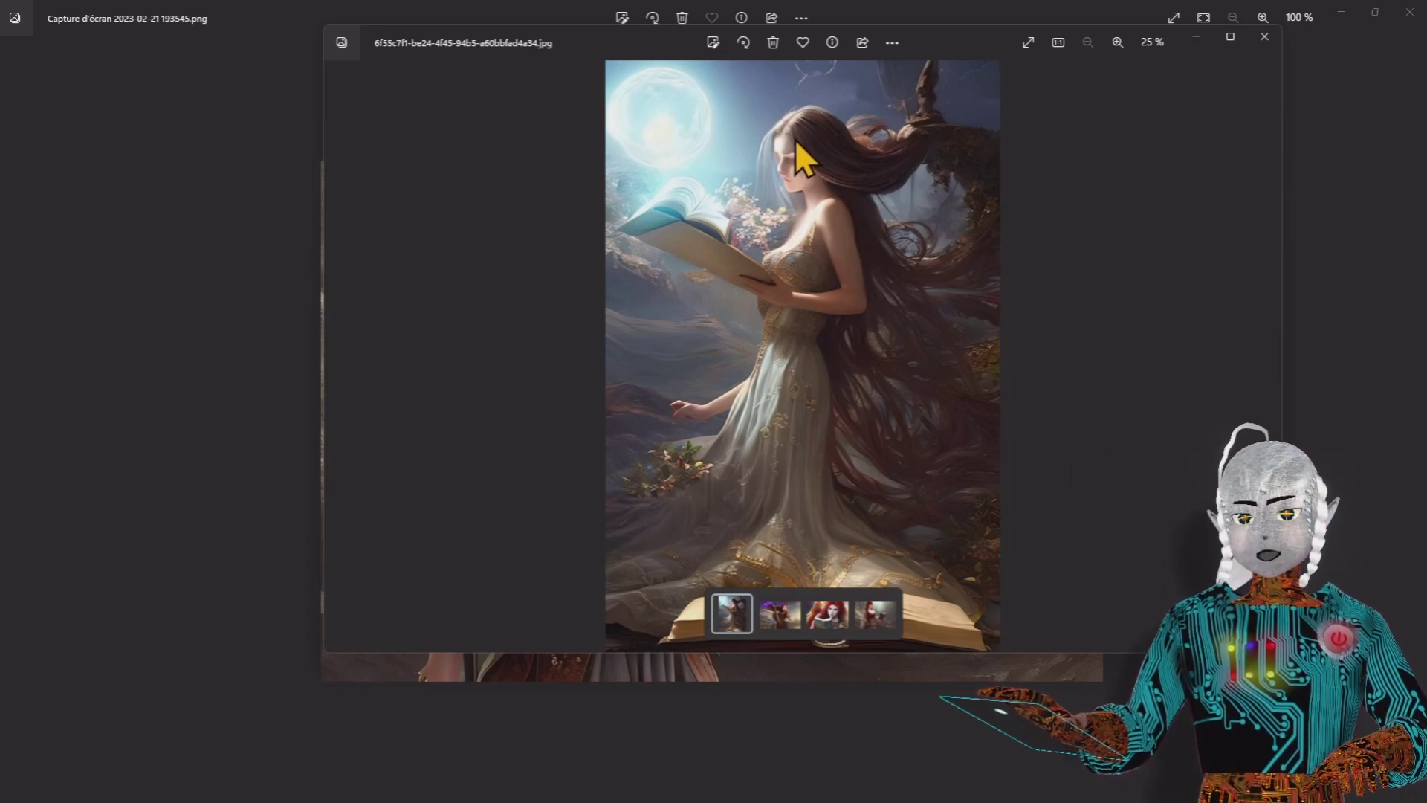
{"action": "scroll", "coordinate": [879, 305], "scroll_direction": "up", "scroll_amount": 3}
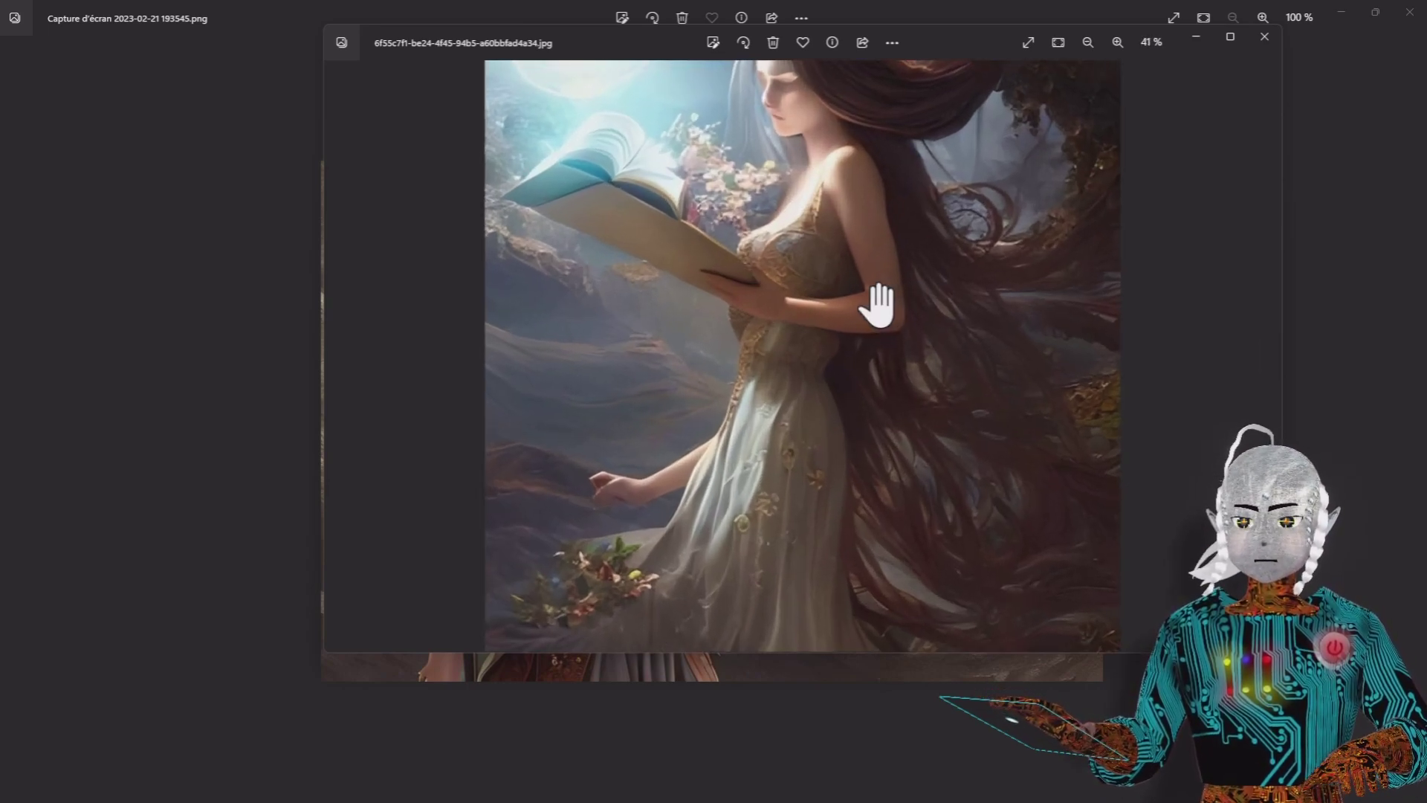
{"action": "left_click_drag", "start_coordinate": [845, 247], "coordinate": [889, 269]}
{"action": "scroll", "coordinate": [898, 297], "scroll_direction": "down", "scroll_amount": 3}
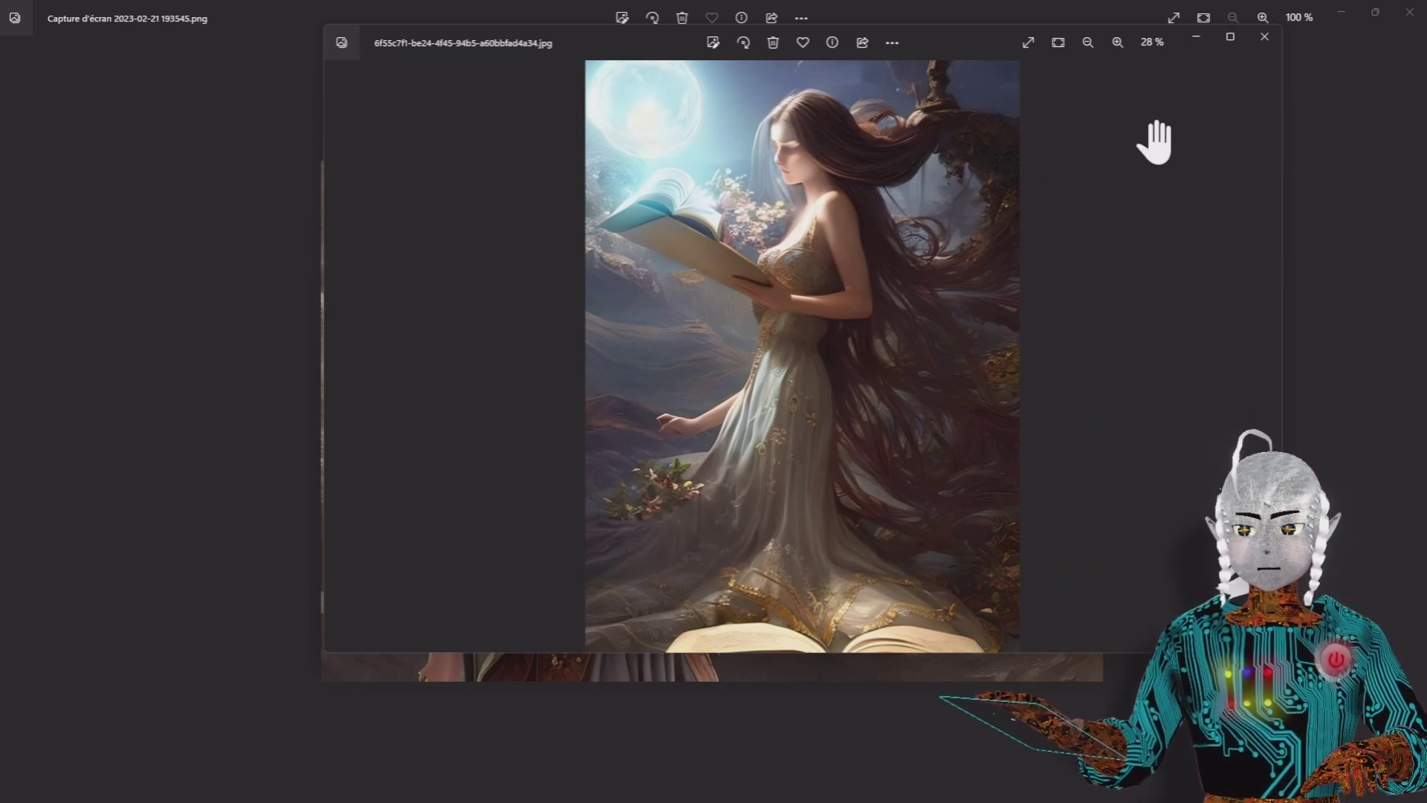
{"action": "left_click", "coordinate": [1266, 37]}
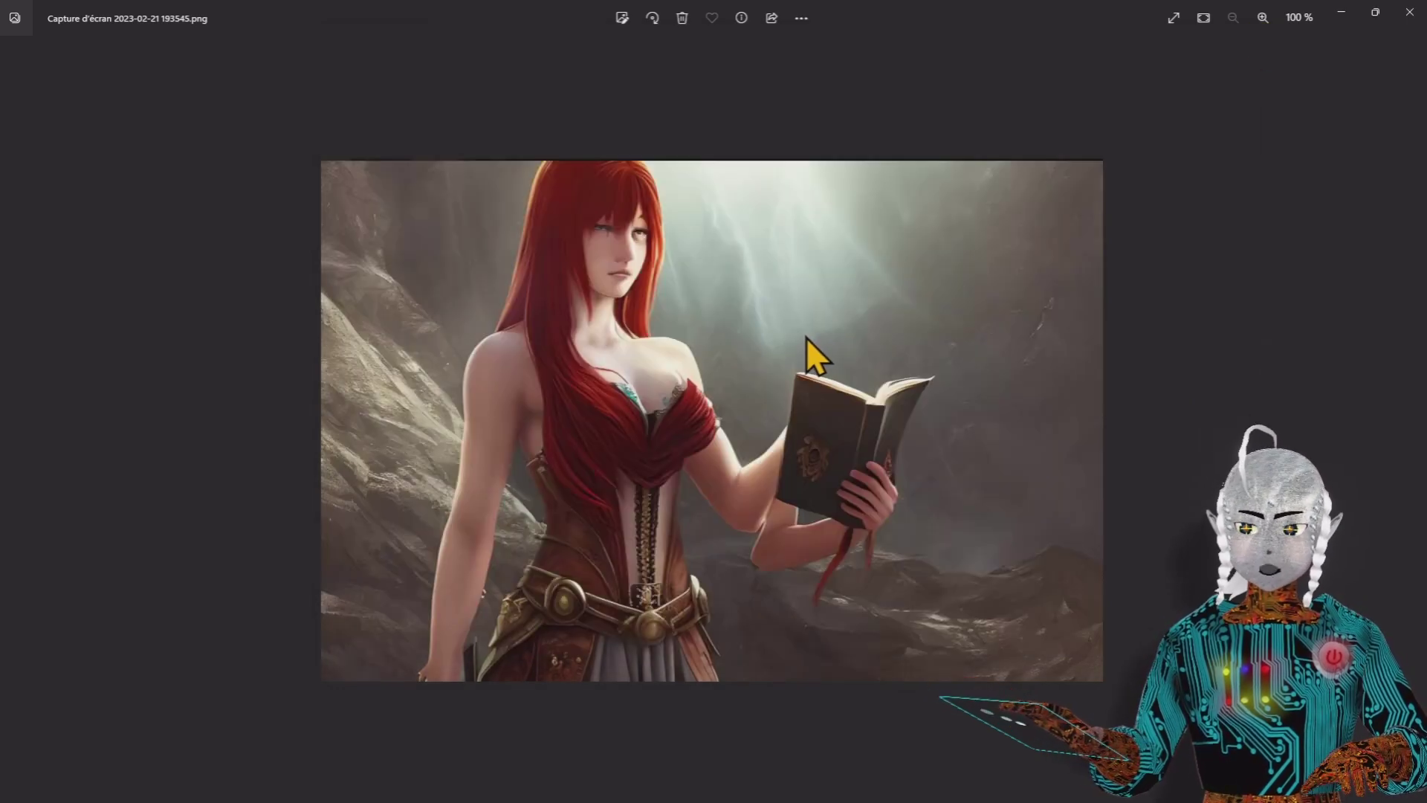
Open 6f55c7f1-be24-4f45-94b5-a60bbfad4a34.jpg from the A corriger folder in GIMP
{"action": "key", "text": "alt+Tab"}
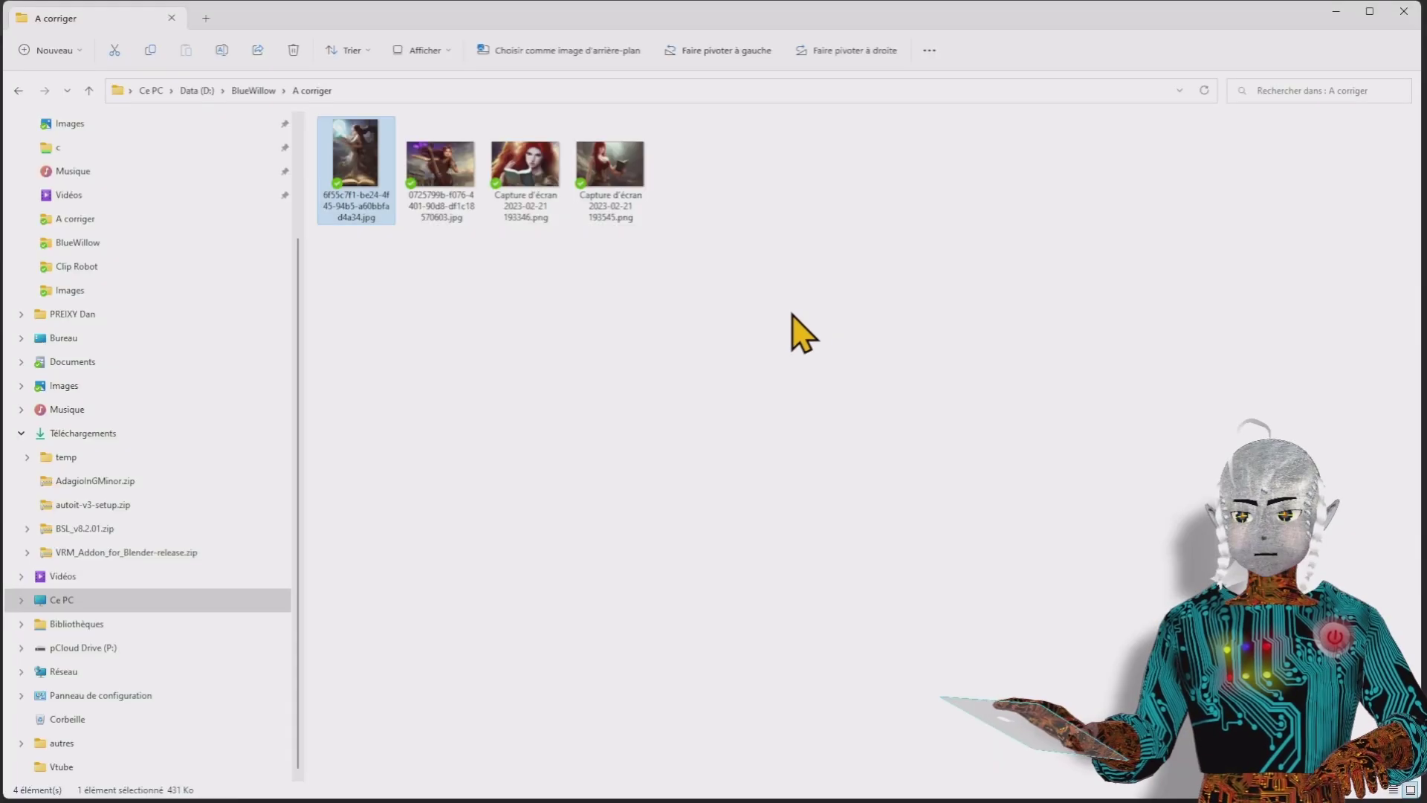
{"action": "left_click_drag", "start_coordinate": [364, 167], "coordinate": [574, 461]}
{"action": "key", "text": "alt+Tab"}
{"action": "key", "text": "alt+Tab"}
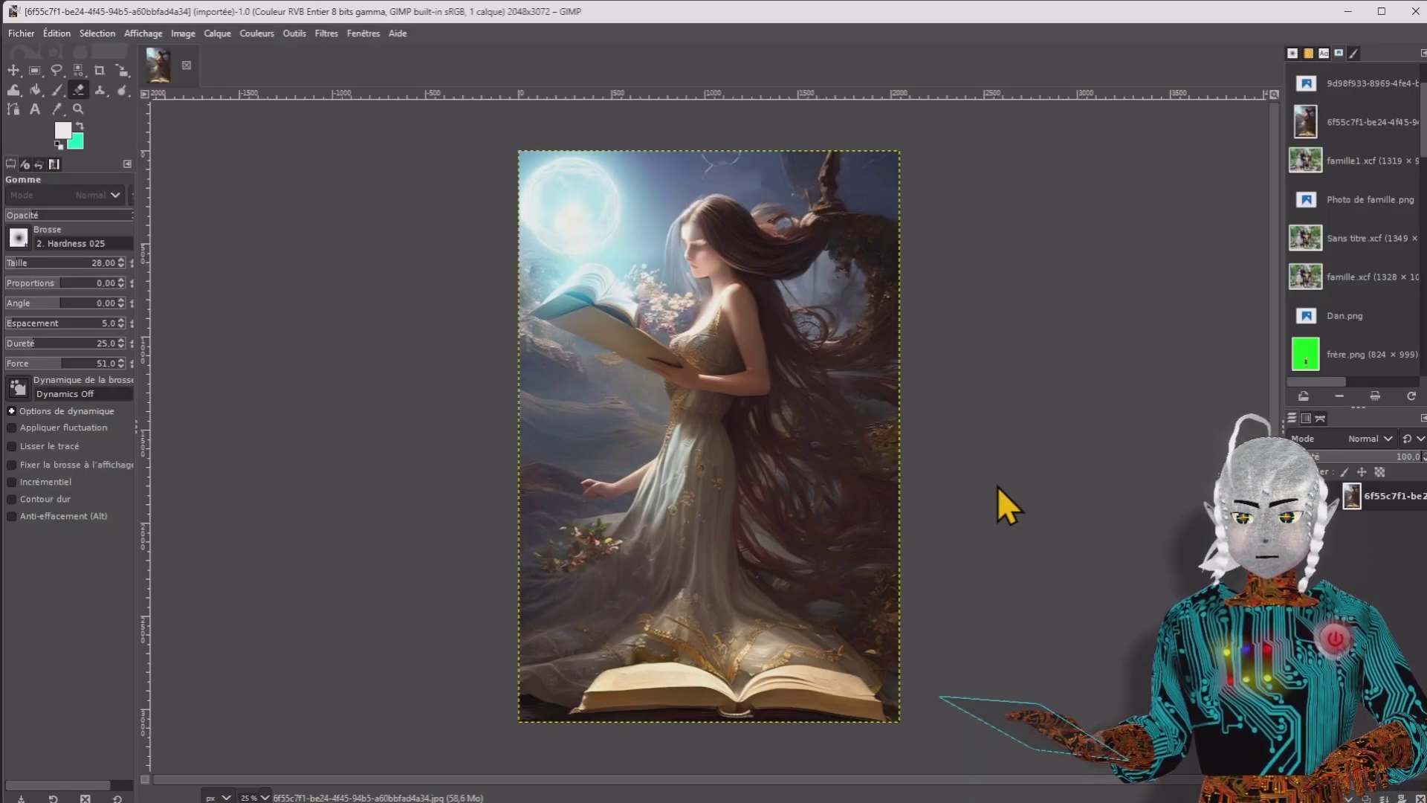
Add 9d98f933-8969-4fe4-b5d1-39b8368fba61.jpg from BlueWillow's tamp folder to the GIMP image as a layer beneath the existing one
{"action": "key", "text": "alt+Tab"}
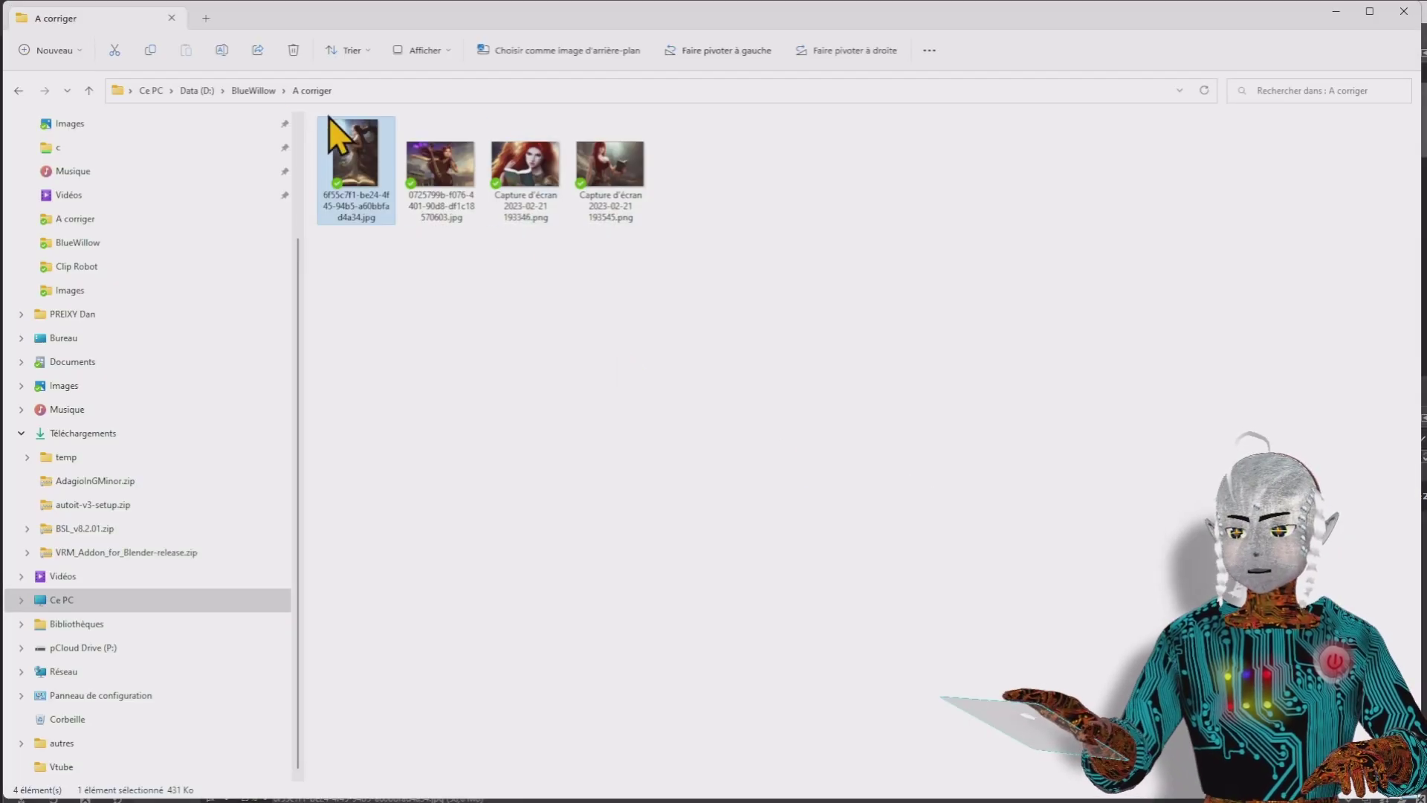
{"action": "left_click", "coordinate": [255, 90]}
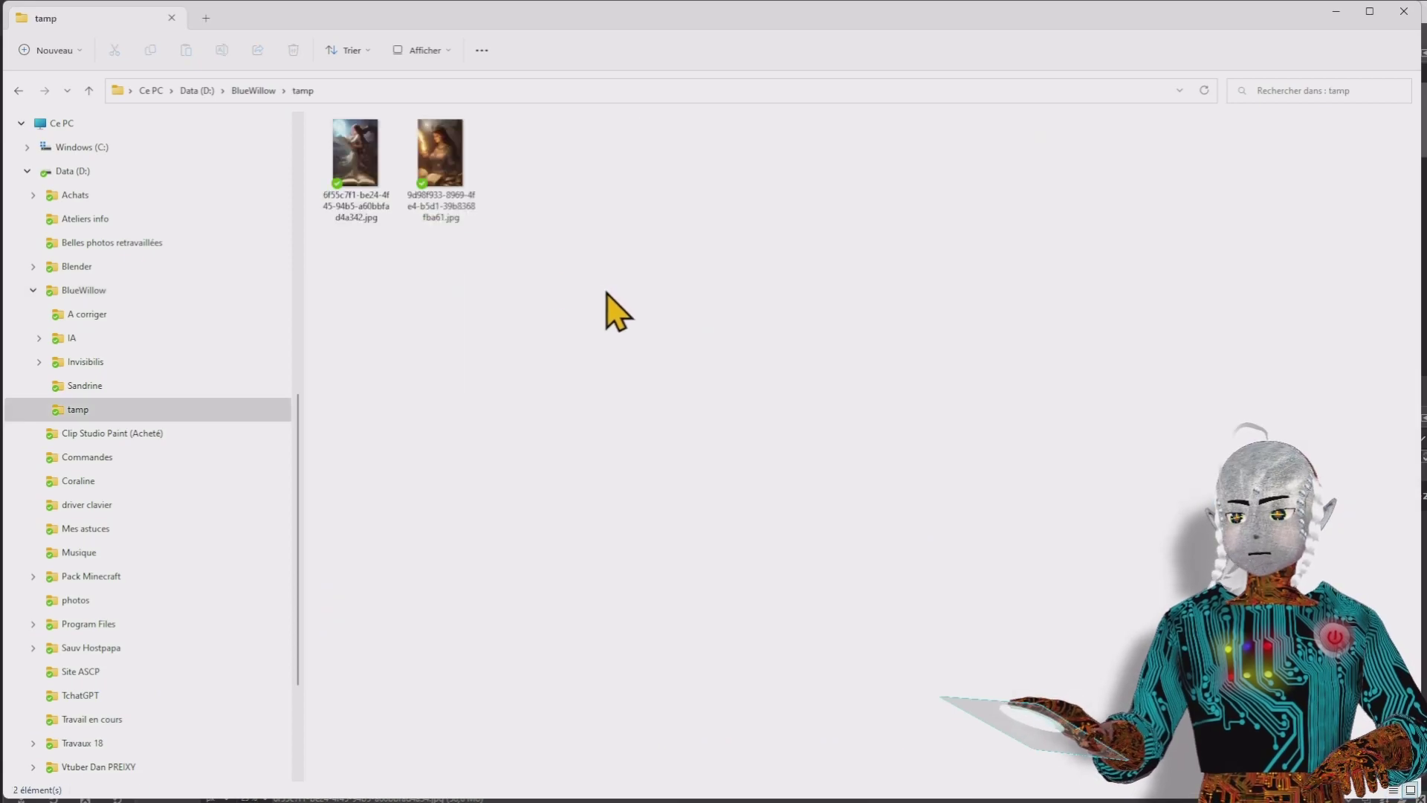
{"action": "left_click_drag", "start_coordinate": [444, 186], "coordinate": [1377, 537]}
{"action": "key", "text": "alt+Tab"}
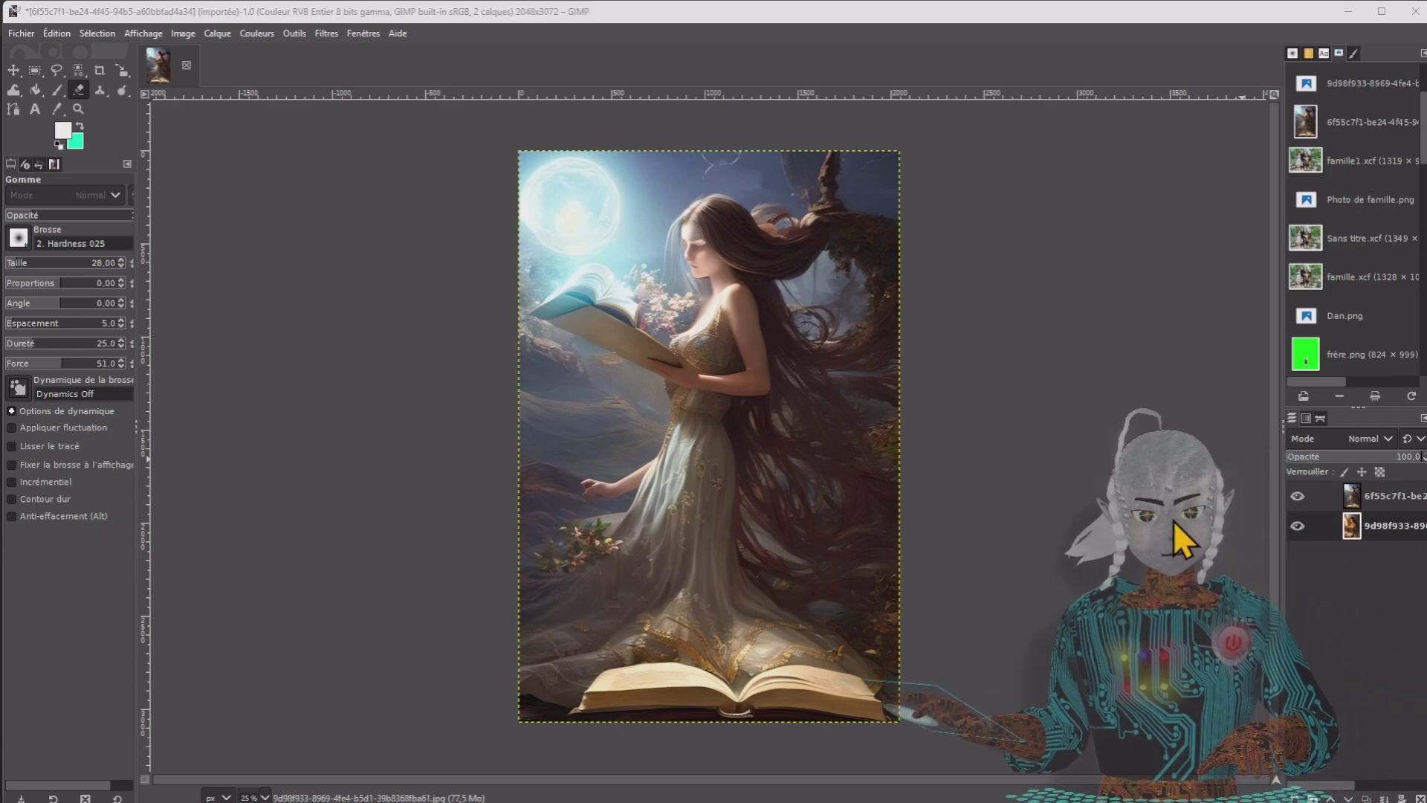
Toggle the visibility of the upper 6f55c7f1 layer repeatedly to compare it with the picture underneath
{"action": "left_click", "coordinate": [1299, 497]}
{"action": "left_click", "coordinate": [1299, 497]}
{"action": "left_click", "coordinate": [1299, 497]}
{"action": "left_click", "coordinate": [1299, 496]}
{"action": "left_click", "coordinate": [1300, 496]}
{"action": "left_click", "coordinate": [1299, 496]}
{"action": "left_click", "coordinate": [1299, 496]}
{"action": "left_click", "coordinate": [1299, 497]}
{"action": "left_click", "coordinate": [1300, 496]}
{"action": "left_click", "coordinate": [1300, 496]}
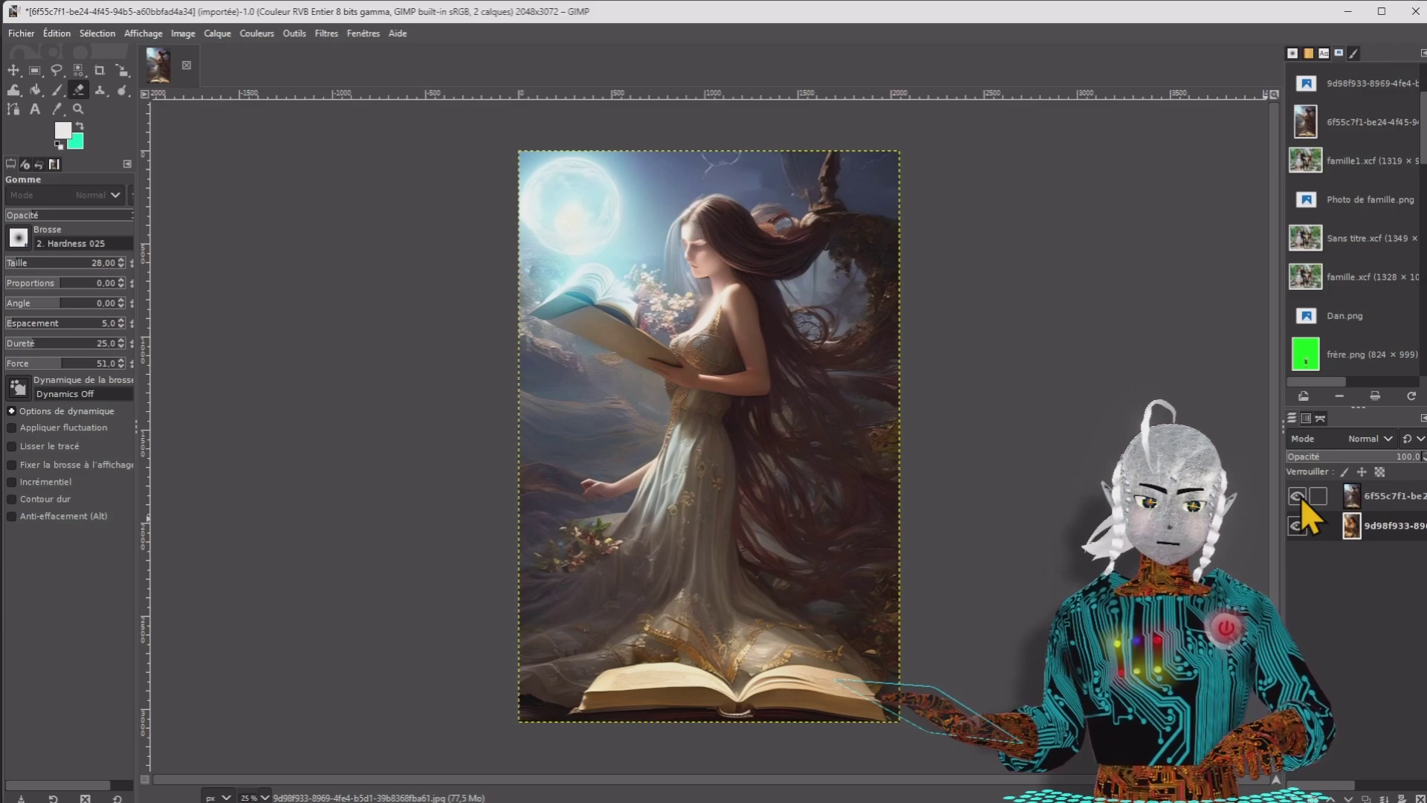
Hide the 6f55c7f1 layer and add an alpha channel to the 9d98f933 layer
{"action": "left_click", "coordinate": [1299, 496]}
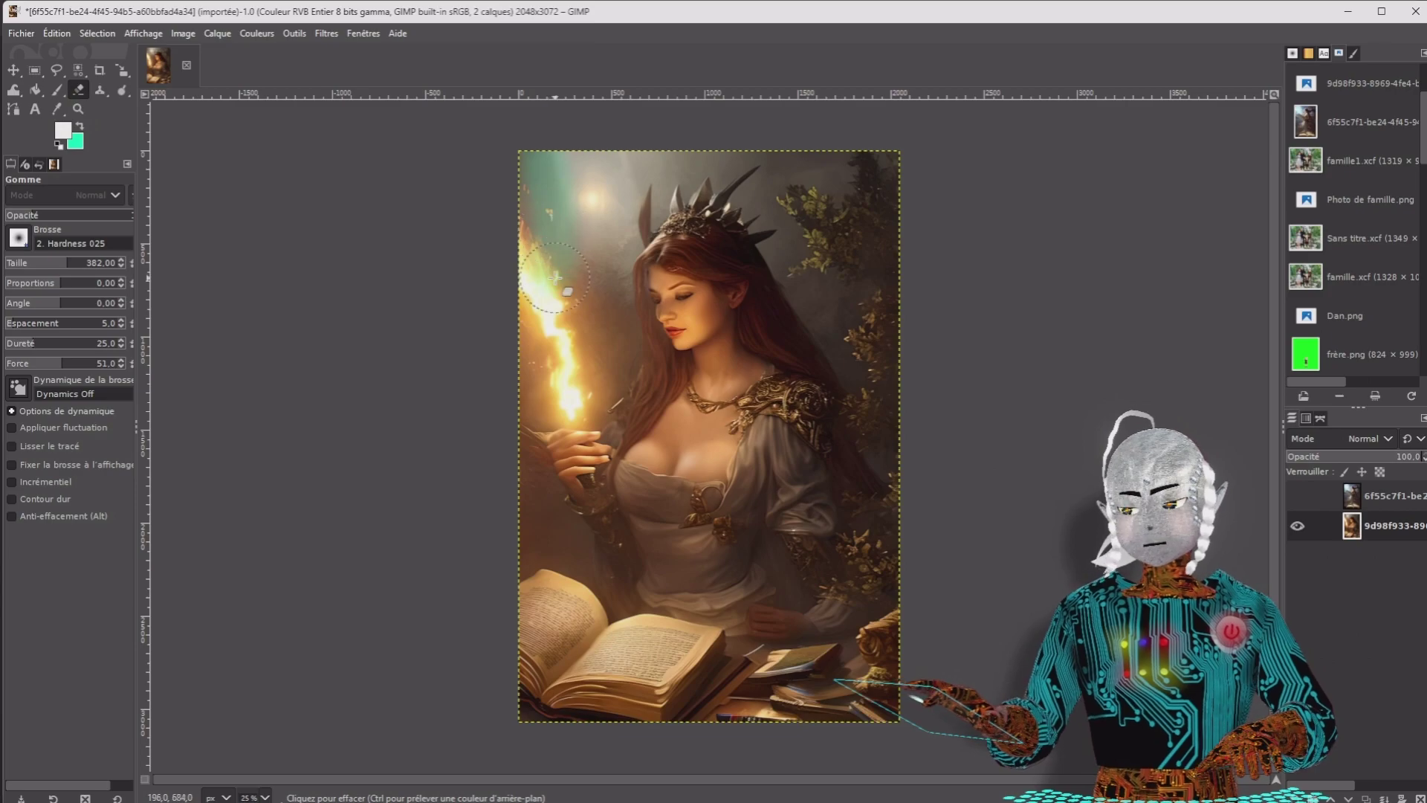
{"action": "left_click", "coordinate": [228, 37]}
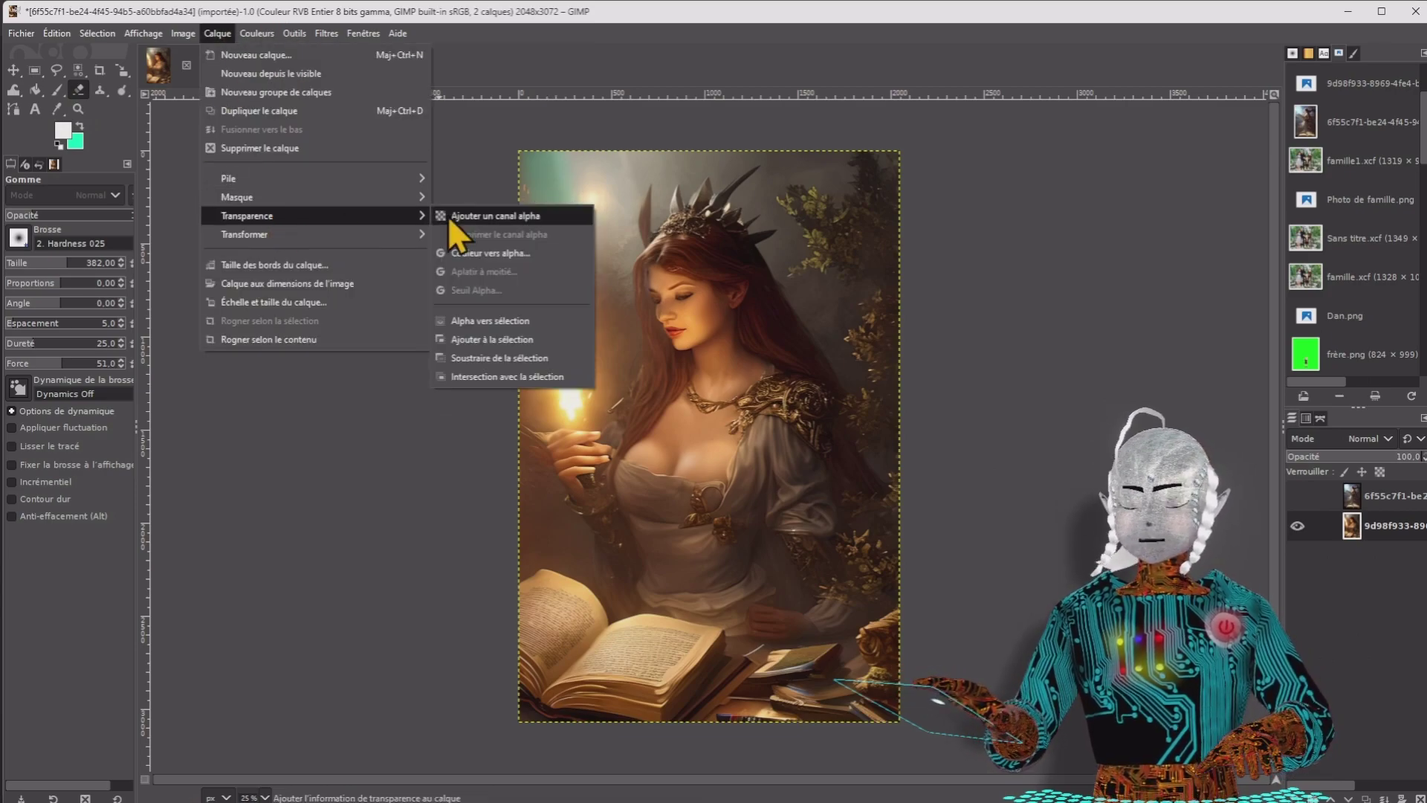
{"action": "left_click", "coordinate": [493, 214]}
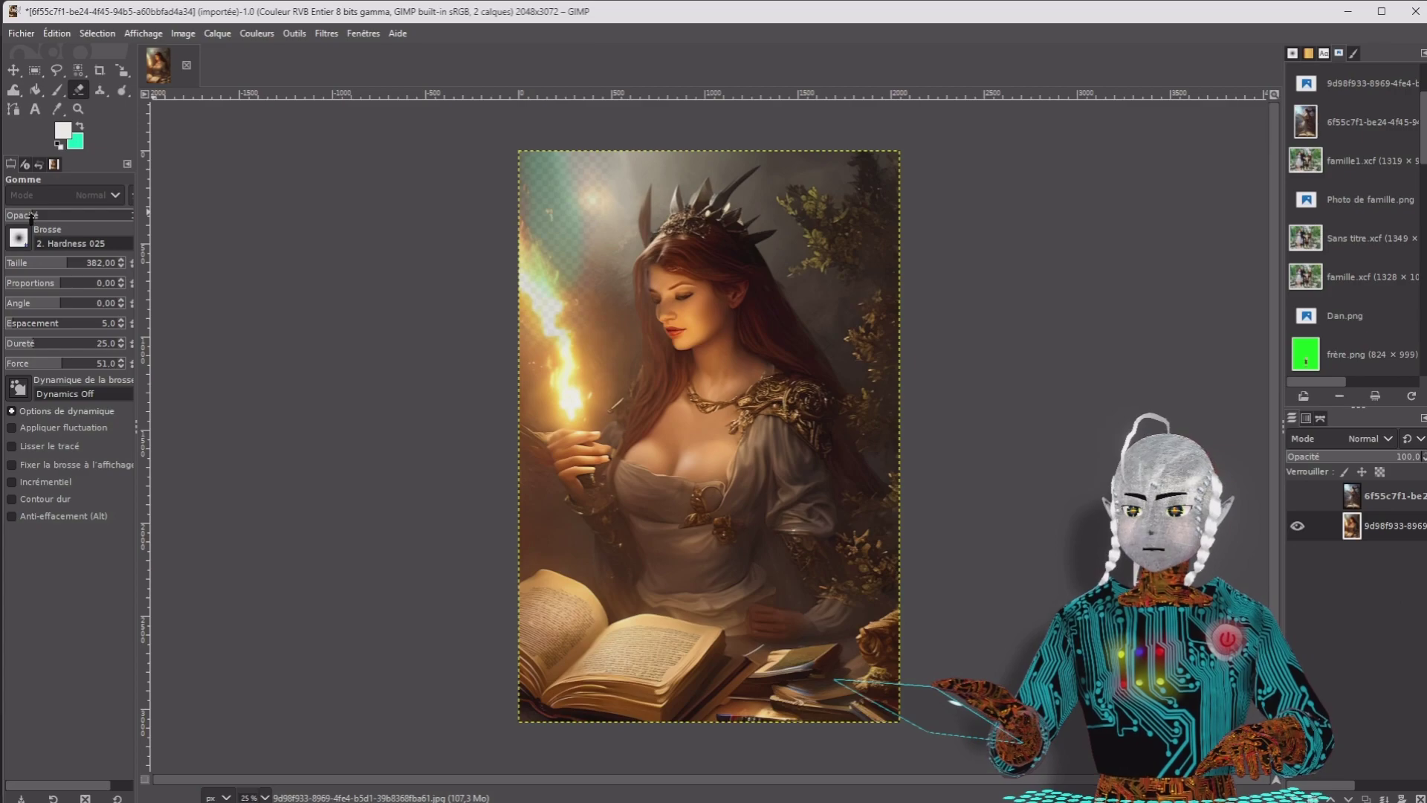
Erase everything around the red-haired woman's face on the 9d98f933 layer with the Hardness 100 brush at size 526
{"action": "left_click", "coordinate": [18, 238]}
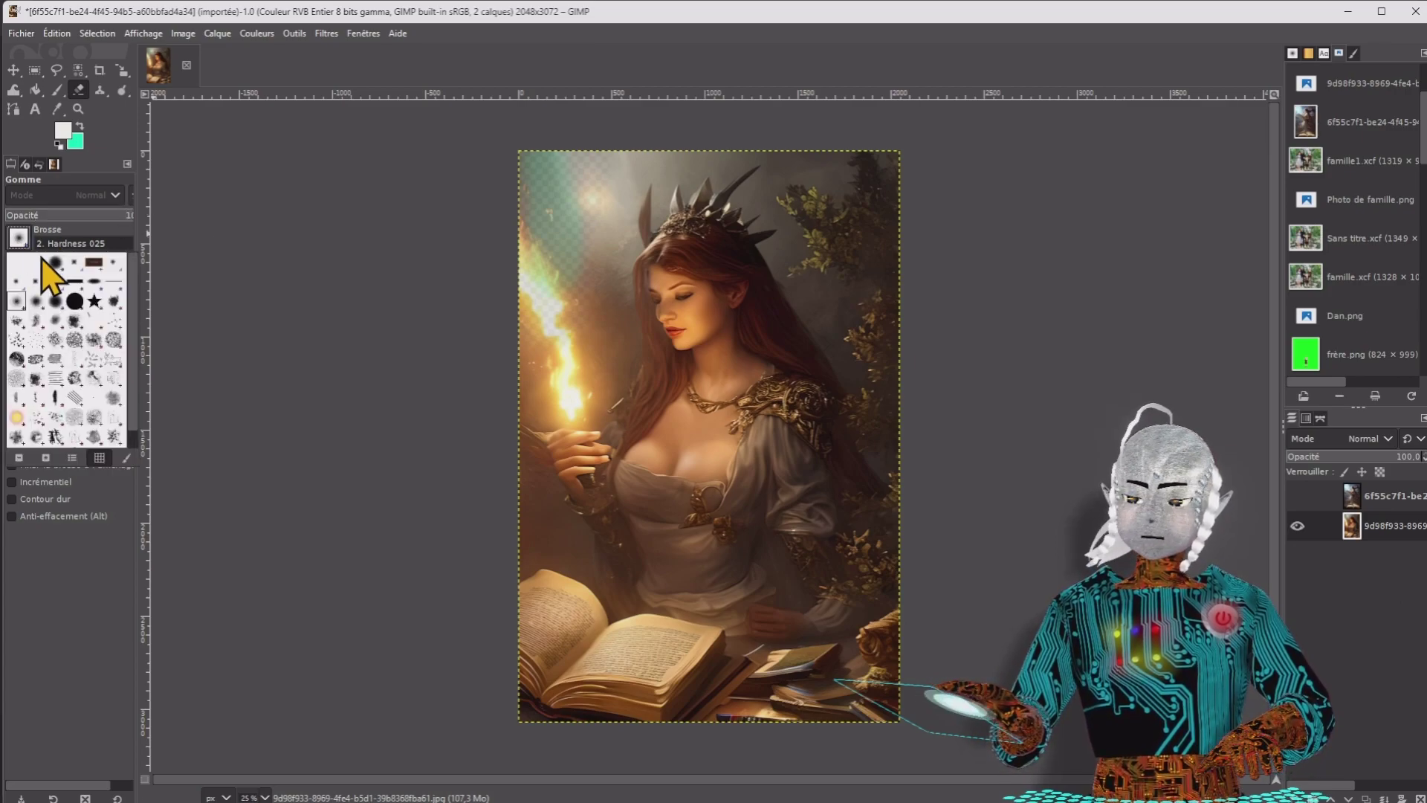
{"action": "left_click", "coordinate": [75, 301]}
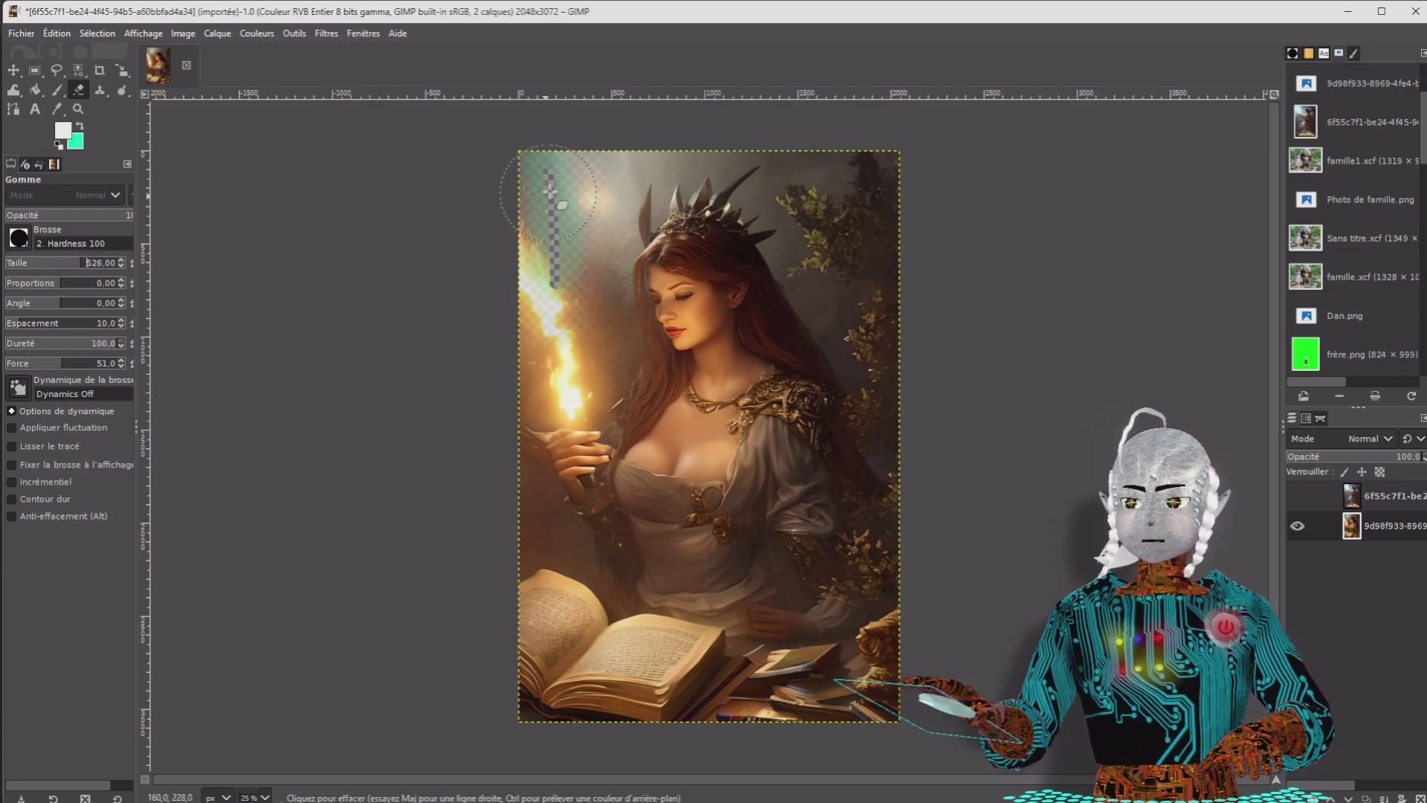
{"action": "left_click_drag", "start_coordinate": [545, 196], "coordinate": [556, 287]}
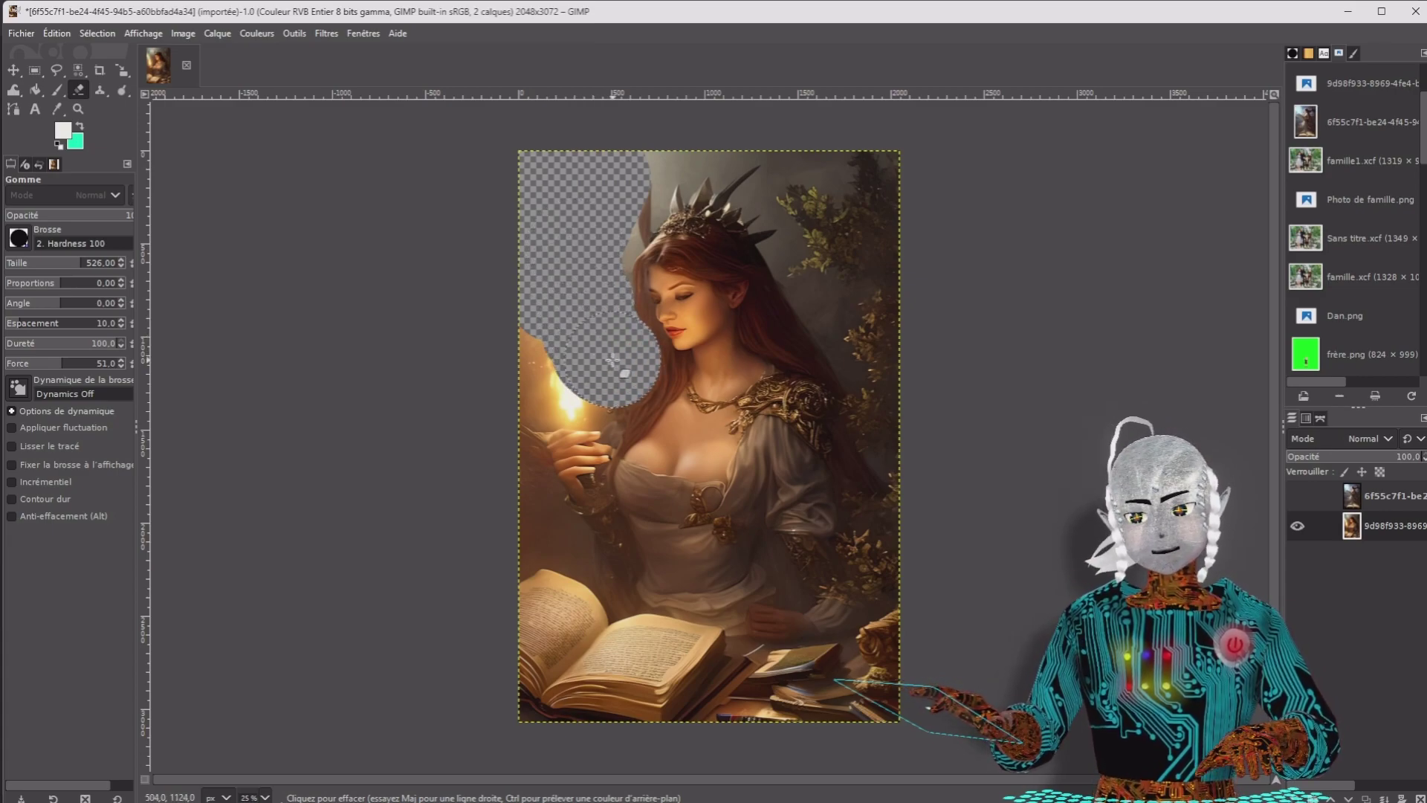
{"action": "mouse_move", "coordinate": [661, 424]}
{"action": "left_mouse_down"}
{"action": "mouse_move", "coordinate": [777, 386]}
{"action": "mouse_move", "coordinate": [783, 249]}
{"action": "mouse_move", "coordinate": [722, 183]}
{"action": "mouse_move", "coordinate": [610, 191]}
{"action": "mouse_move", "coordinate": [759, 163]}
{"action": "mouse_move", "coordinate": [808, 195]}
{"action": "mouse_move", "coordinate": [864, 171]}
{"action": "mouse_move", "coordinate": [839, 229]}
{"action": "mouse_move", "coordinate": [858, 286]}
{"action": "mouse_move", "coordinate": [879, 219]}
{"action": "mouse_move", "coordinate": [859, 353]}
{"action": "mouse_move", "coordinate": [864, 531]}
{"action": "mouse_move", "coordinate": [893, 688]}
{"action": "mouse_move", "coordinate": [511, 696]}
{"action": "mouse_move", "coordinate": [540, 573]}
{"action": "mouse_move", "coordinate": [516, 383]}
{"action": "mouse_move", "coordinate": [529, 340]}
{"action": "mouse_move", "coordinate": [572, 432]}
{"action": "mouse_move", "coordinate": [600, 564]}
{"action": "mouse_move", "coordinate": [588, 638]}
{"action": "mouse_move", "coordinate": [614, 608]}
{"action": "mouse_move", "coordinate": [638, 492]}
{"action": "mouse_move", "coordinate": [667, 620]}
{"action": "mouse_move", "coordinate": [686, 602]}
{"action": "mouse_move", "coordinate": [702, 498]}
{"action": "mouse_move", "coordinate": [725, 616]}
{"action": "mouse_move", "coordinate": [745, 625]}
{"action": "mouse_move", "coordinate": [781, 437]}
{"action": "mouse_move", "coordinate": [792, 607]}
{"action": "mouse_move", "coordinate": [768, 583]}
{"action": "left_mouse_up"}
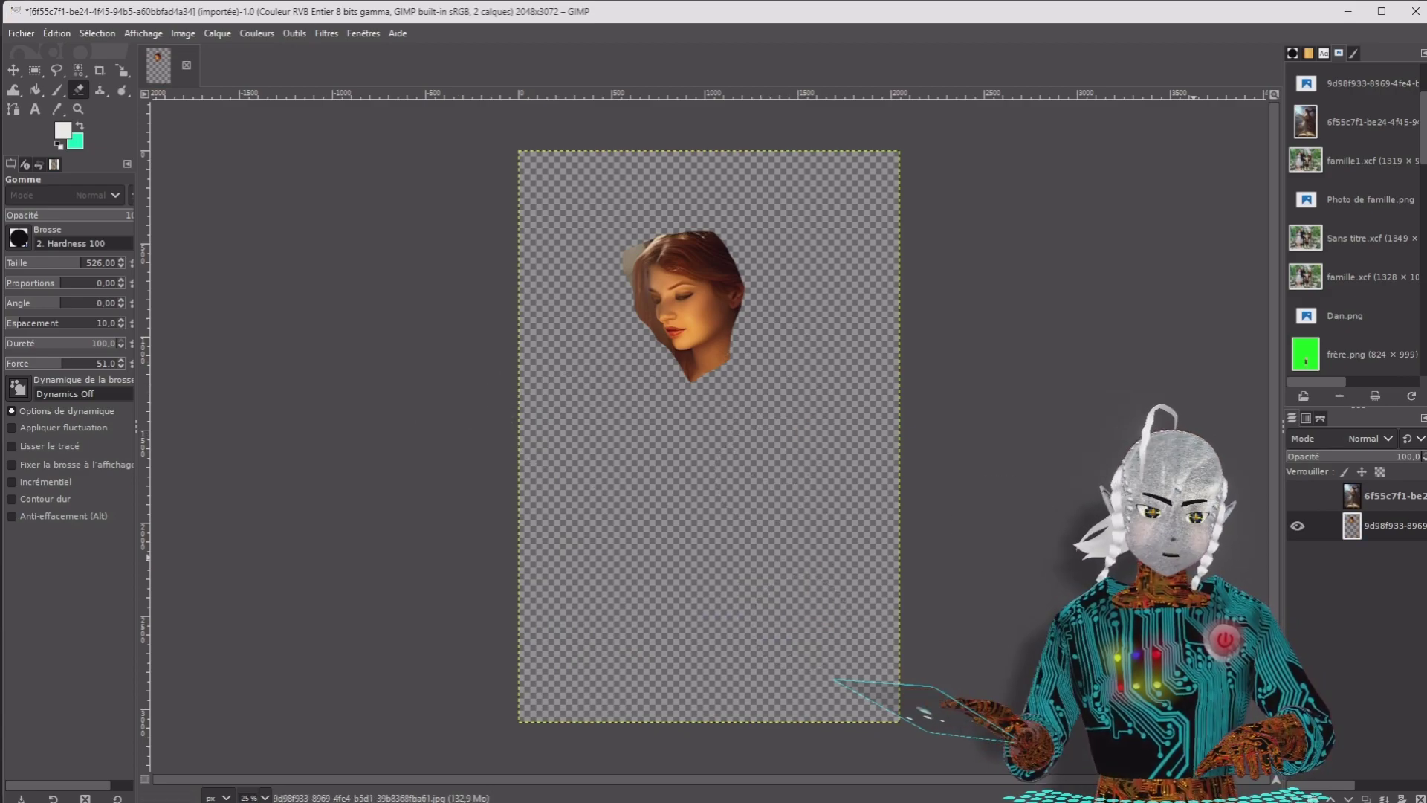
Show the 6f55c7f1 layer and raise the 9d98f933 face layer above it
{"action": "left_click", "coordinate": [1297, 496]}
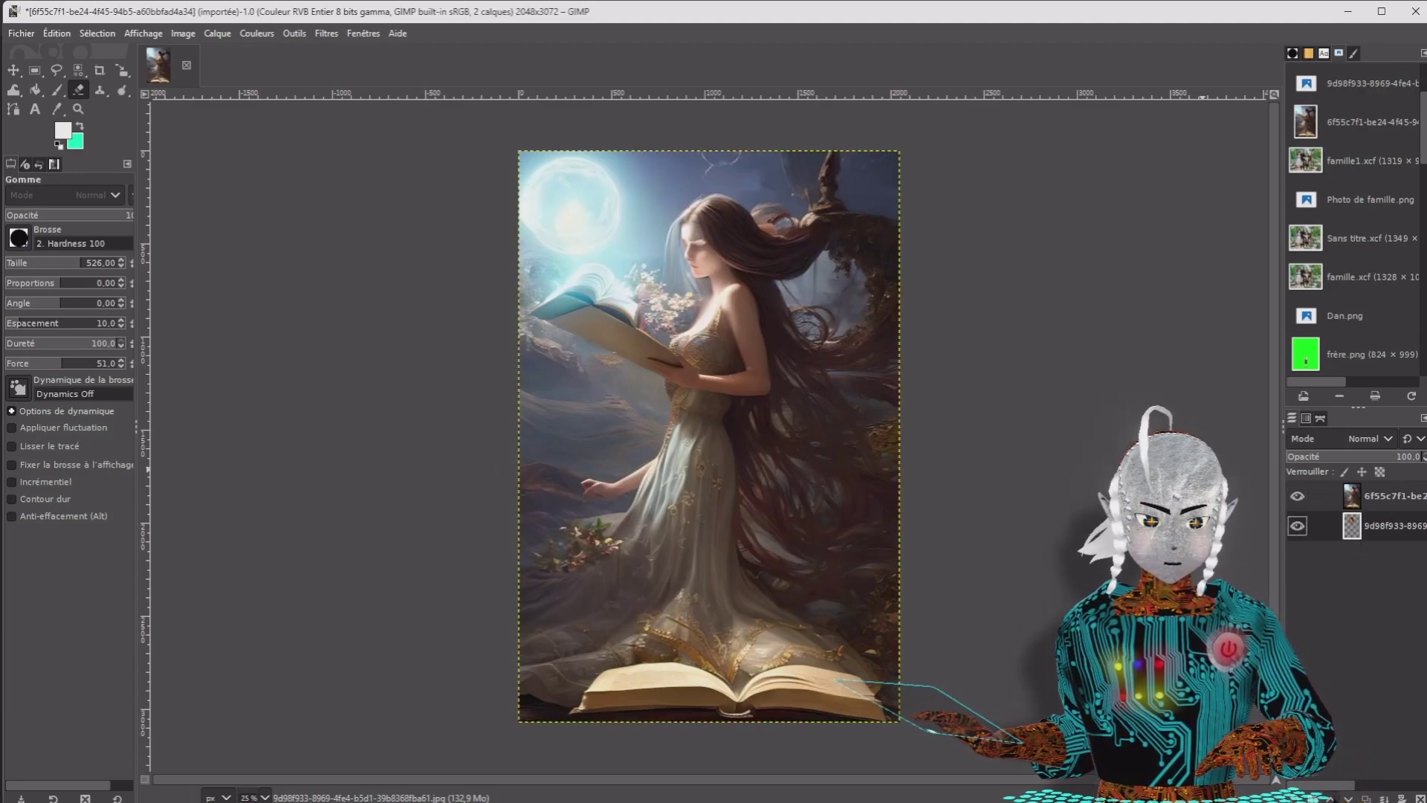
{"action": "left_click", "coordinate": [1331, 799]}
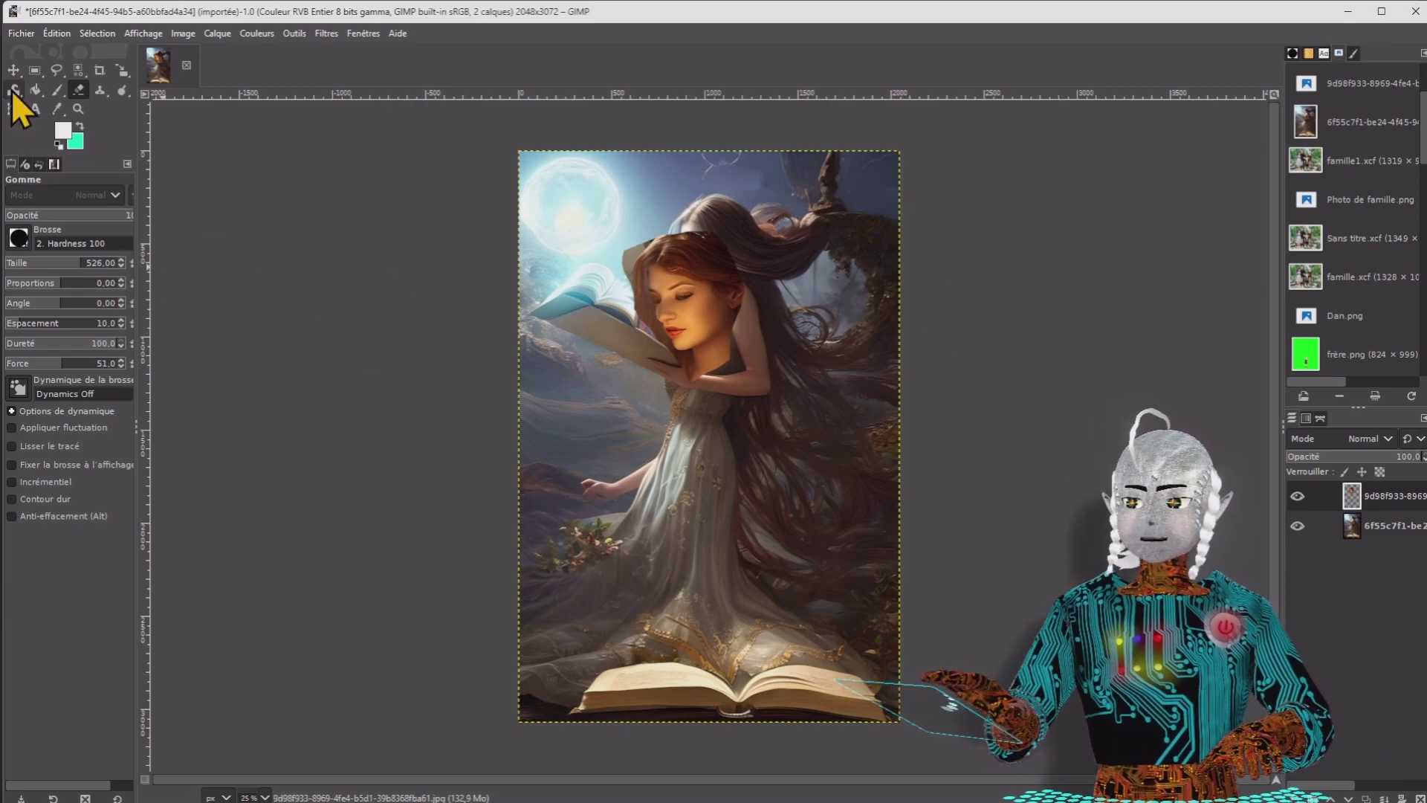
{"action": "left_click", "coordinate": [1353, 525]}
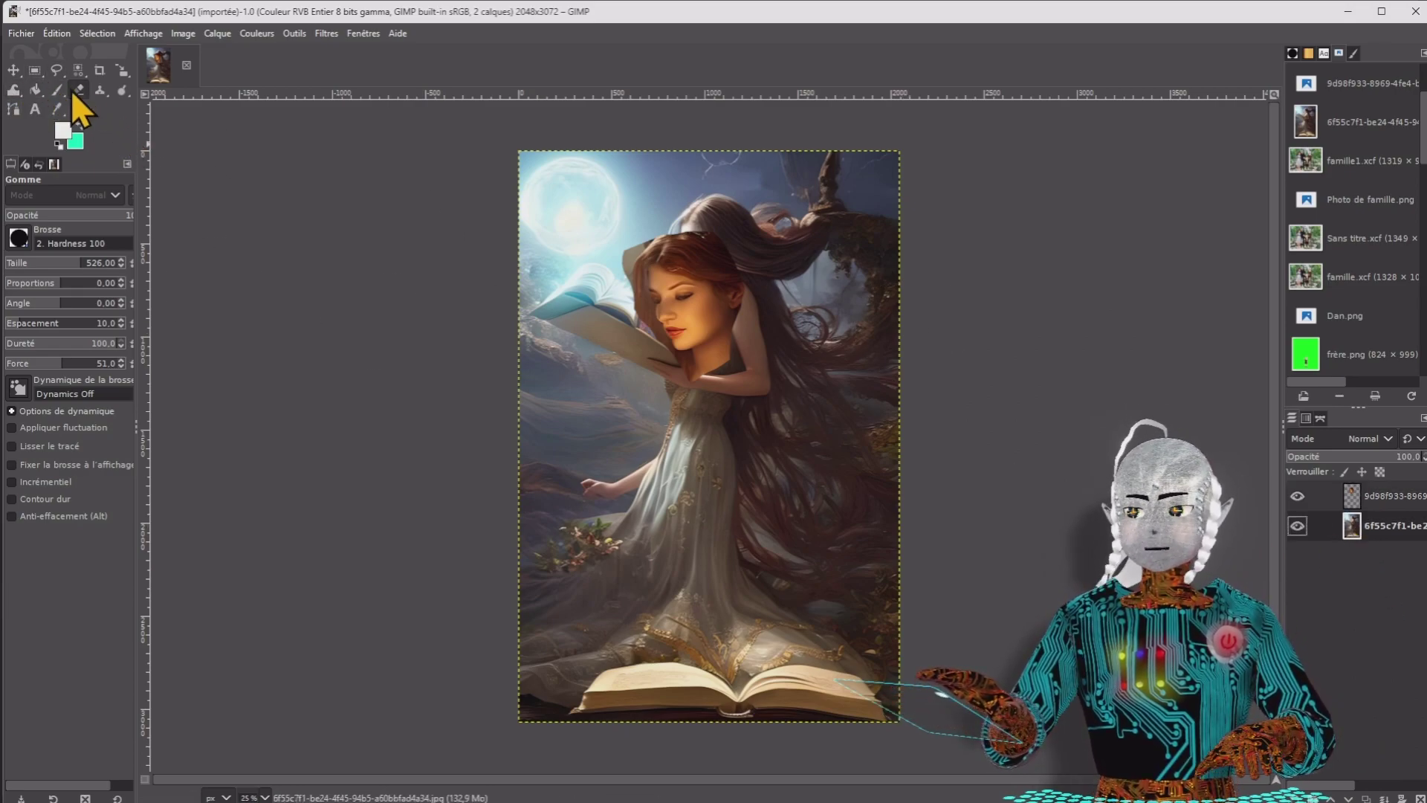
{"action": "left_click", "coordinate": [121, 70]}
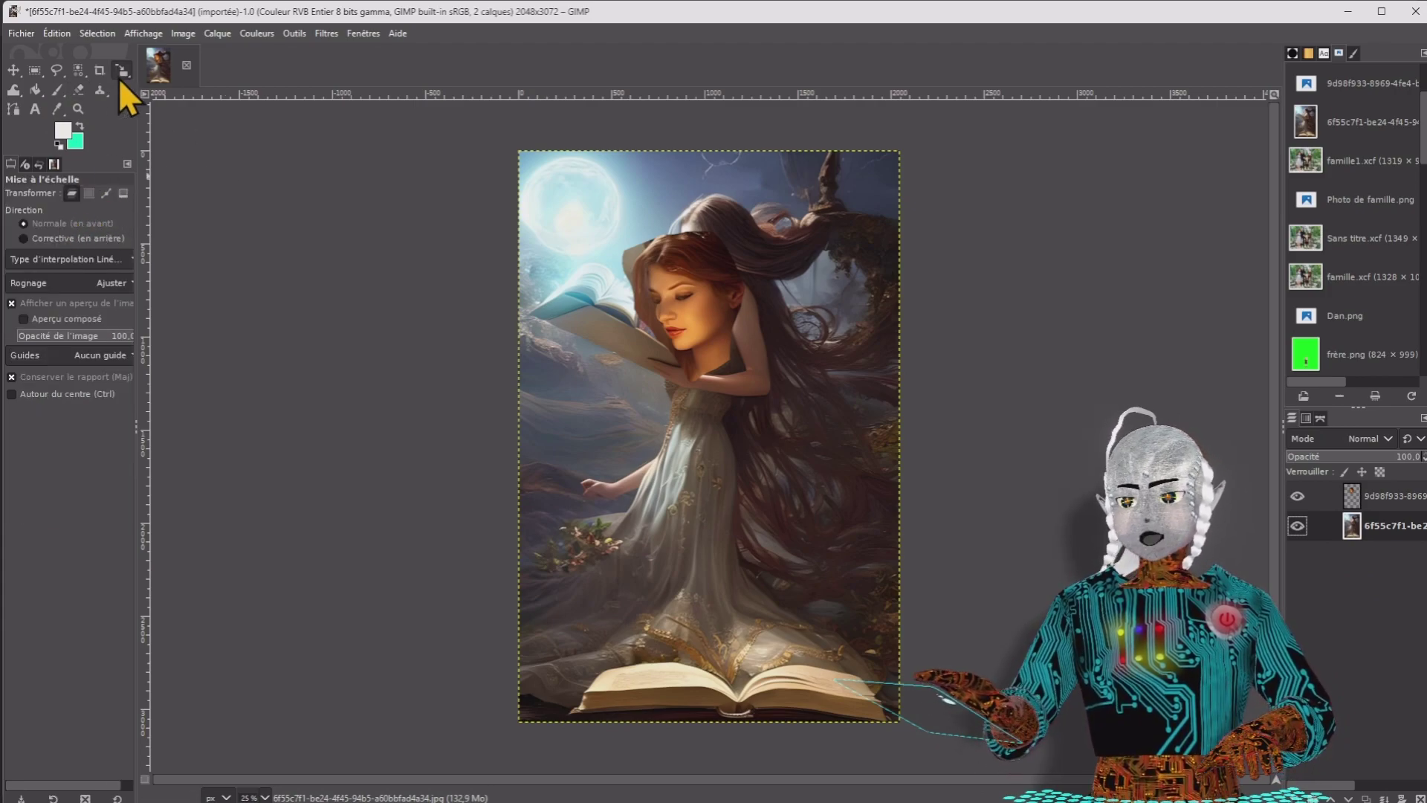
{"action": "left_click", "coordinate": [706, 313]}
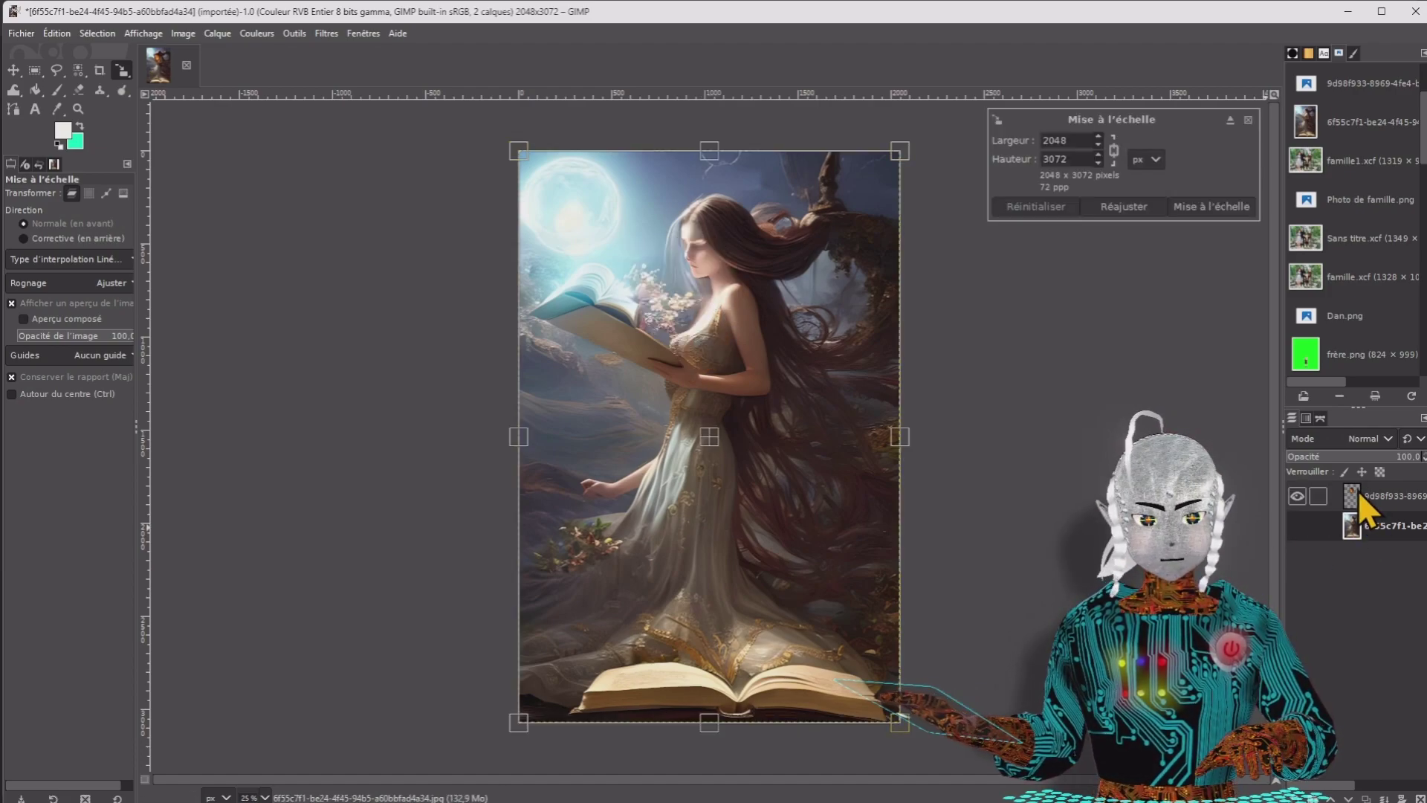
{"action": "left_click", "coordinate": [1298, 525]}
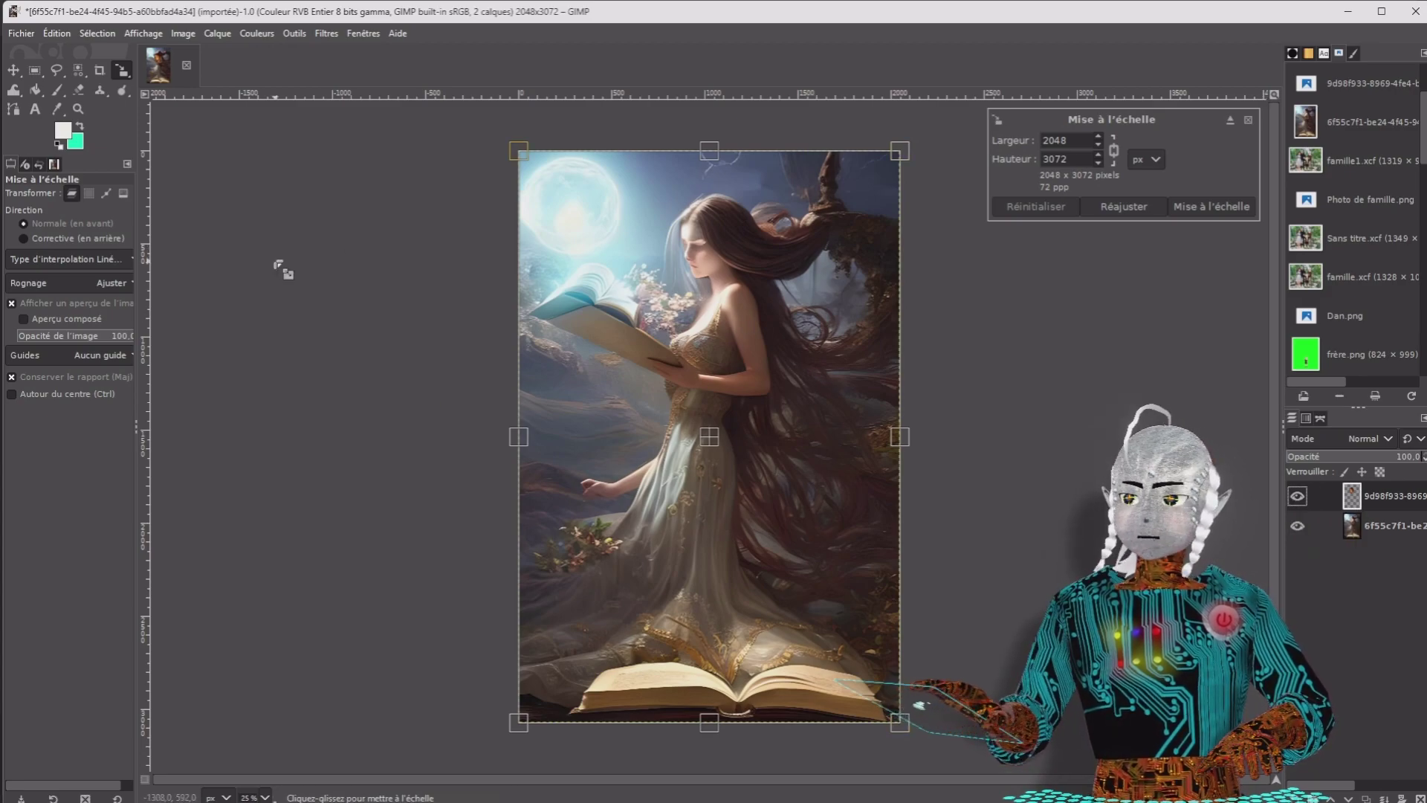
Scale the 9d98f933 face layer to 1291 x 1937 px and move it over the reading woman's face
{"action": "left_click", "coordinate": [120, 74]}
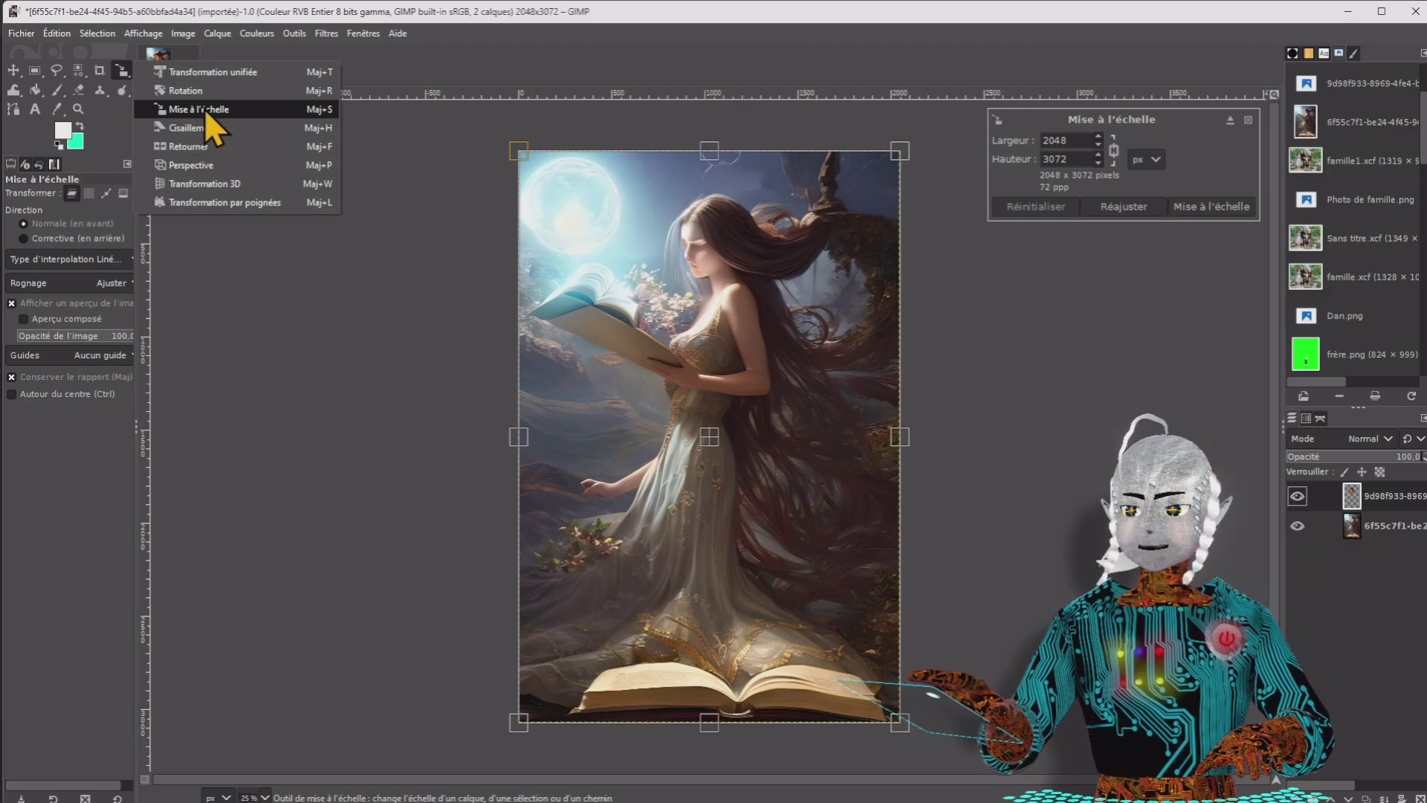
{"action": "left_click", "coordinate": [1348, 493]}
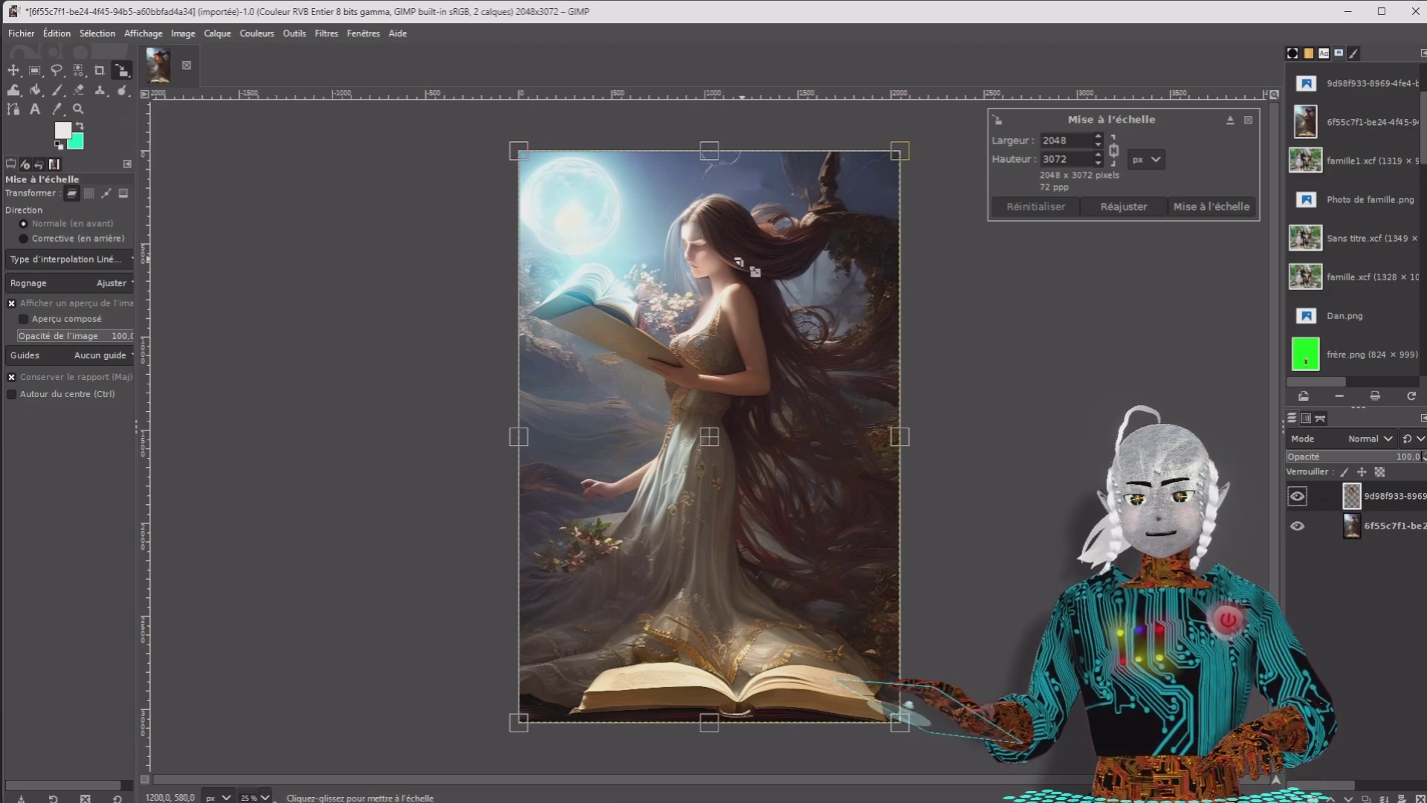
{"action": "left_click", "coordinate": [1297, 496]}
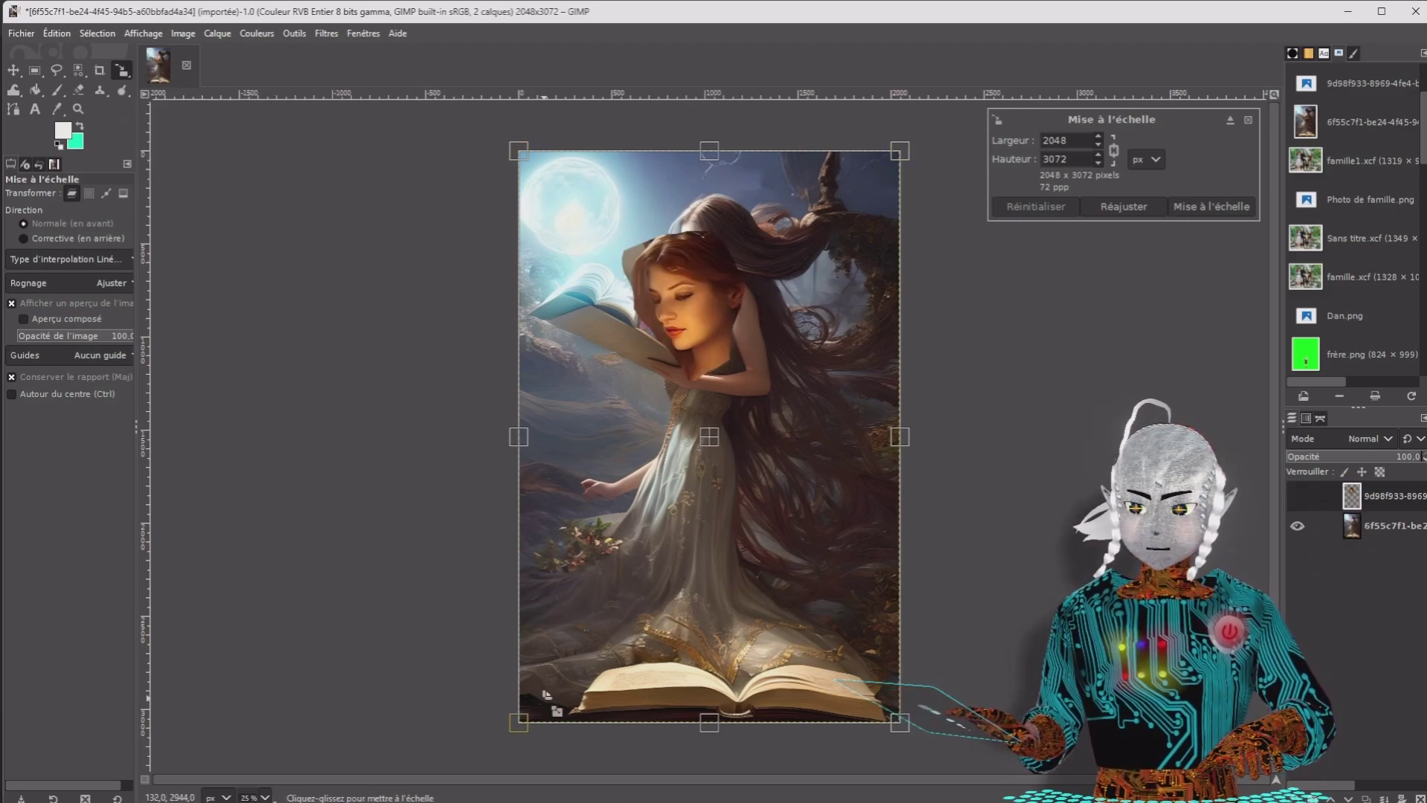
{"action": "left_click_drag", "start_coordinate": [521, 721], "coordinate": [694, 526]}
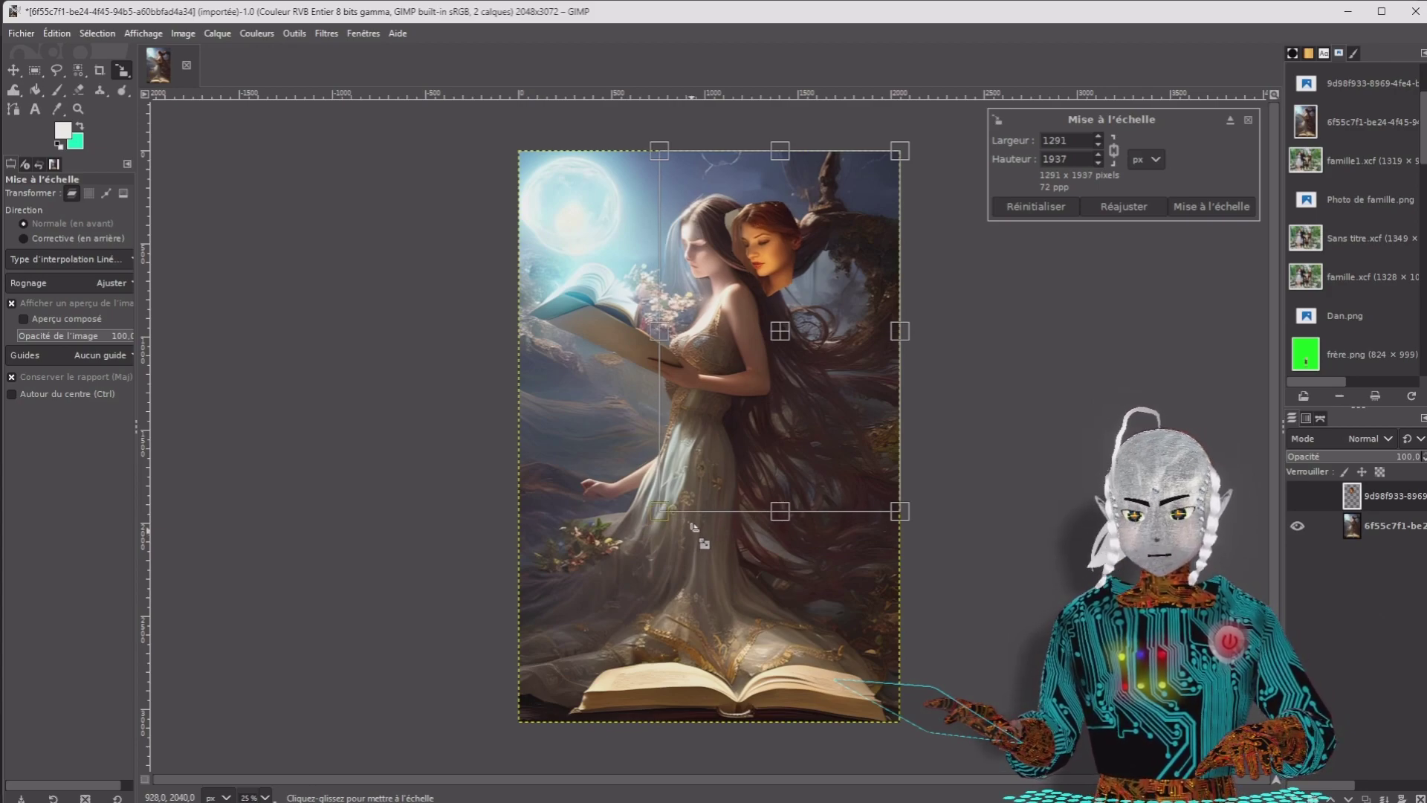
{"action": "left_click", "coordinate": [1228, 207]}
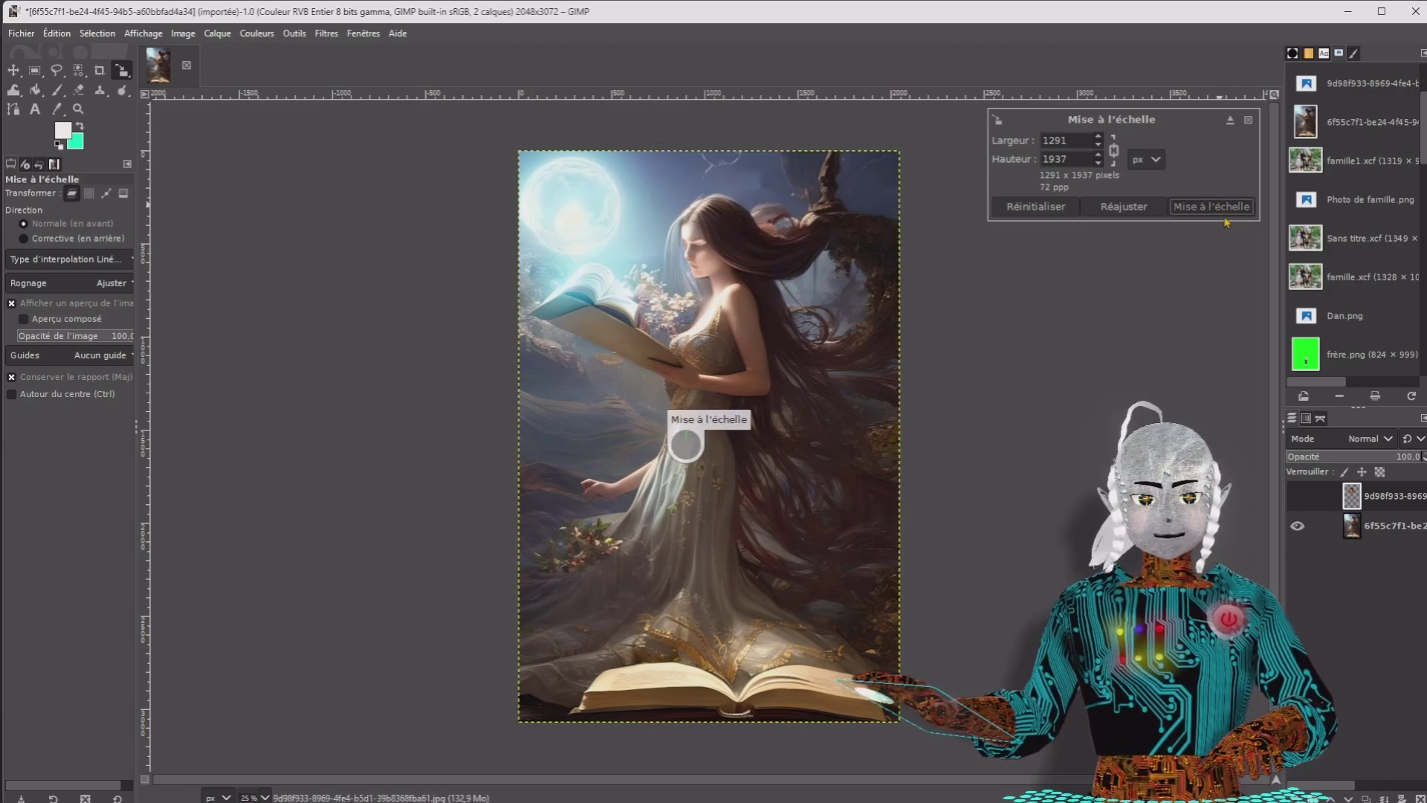
{"action": "left_click", "coordinate": [15, 69]}
{"action": "left_click_drag", "start_coordinate": [779, 257], "coordinate": [714, 262]}
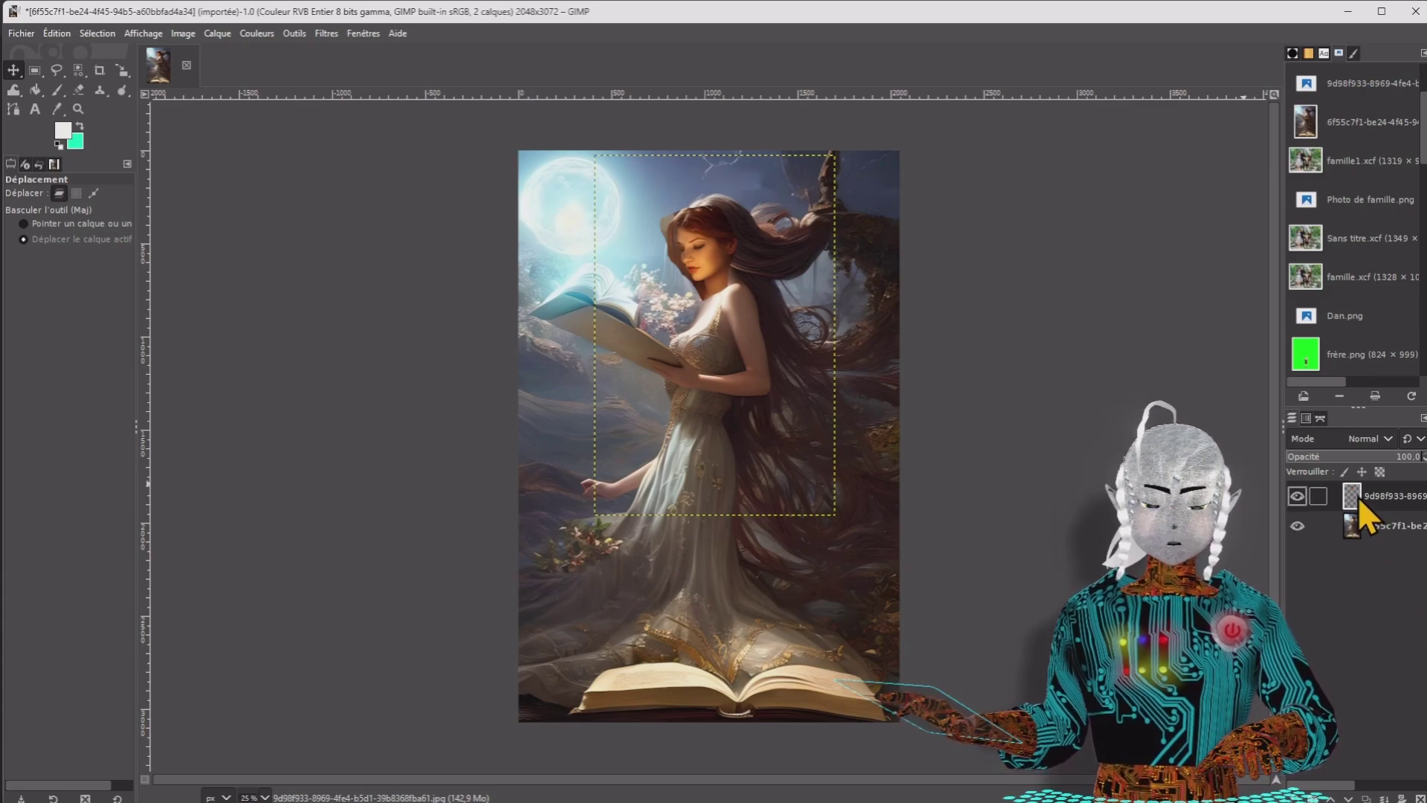
Lower the 9d98f933 face layer beneath the 6f55c7f1 layer and make 6f55c7f1 the active layer
{"action": "mouse_move", "coordinate": [1344, 799]}
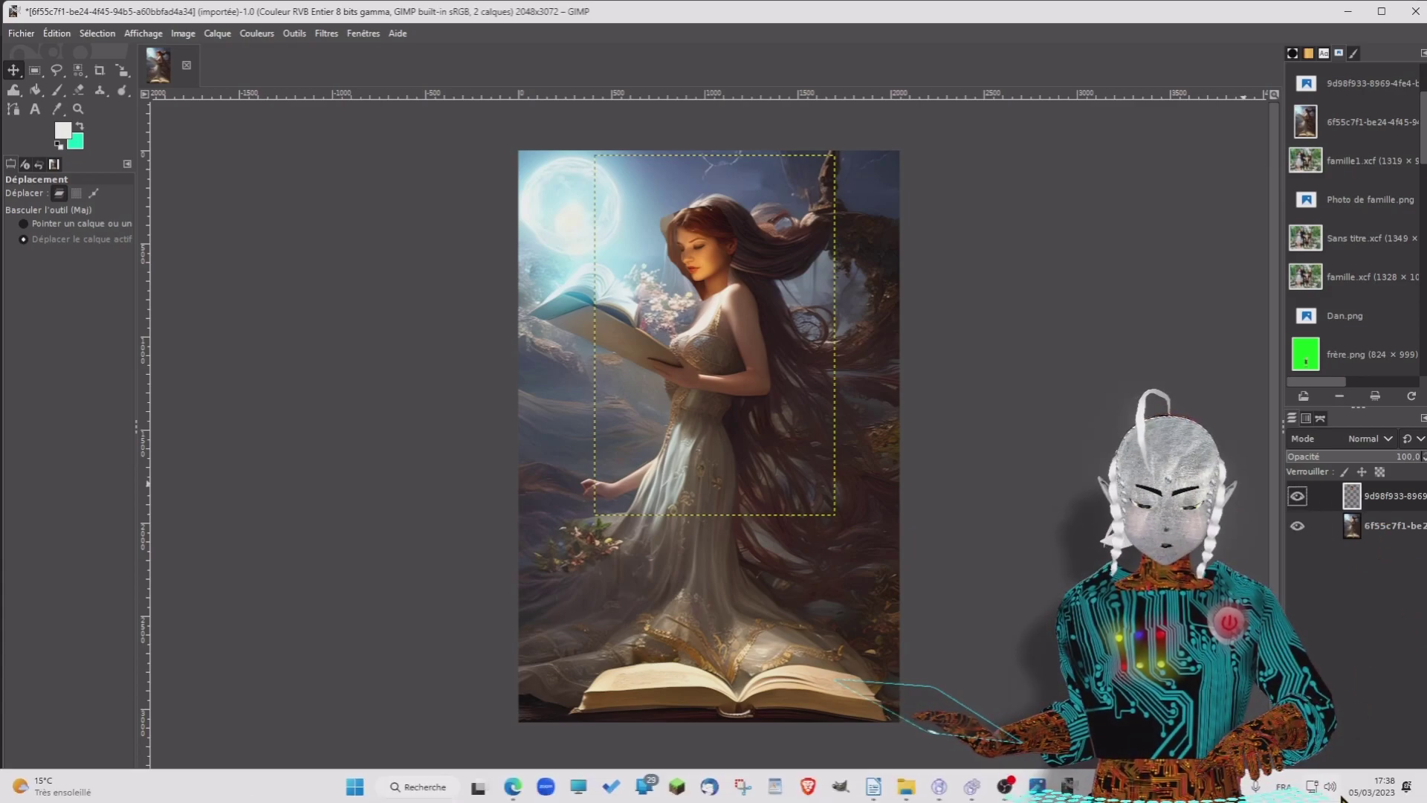
{"action": "left_click", "coordinate": [1350, 798]}
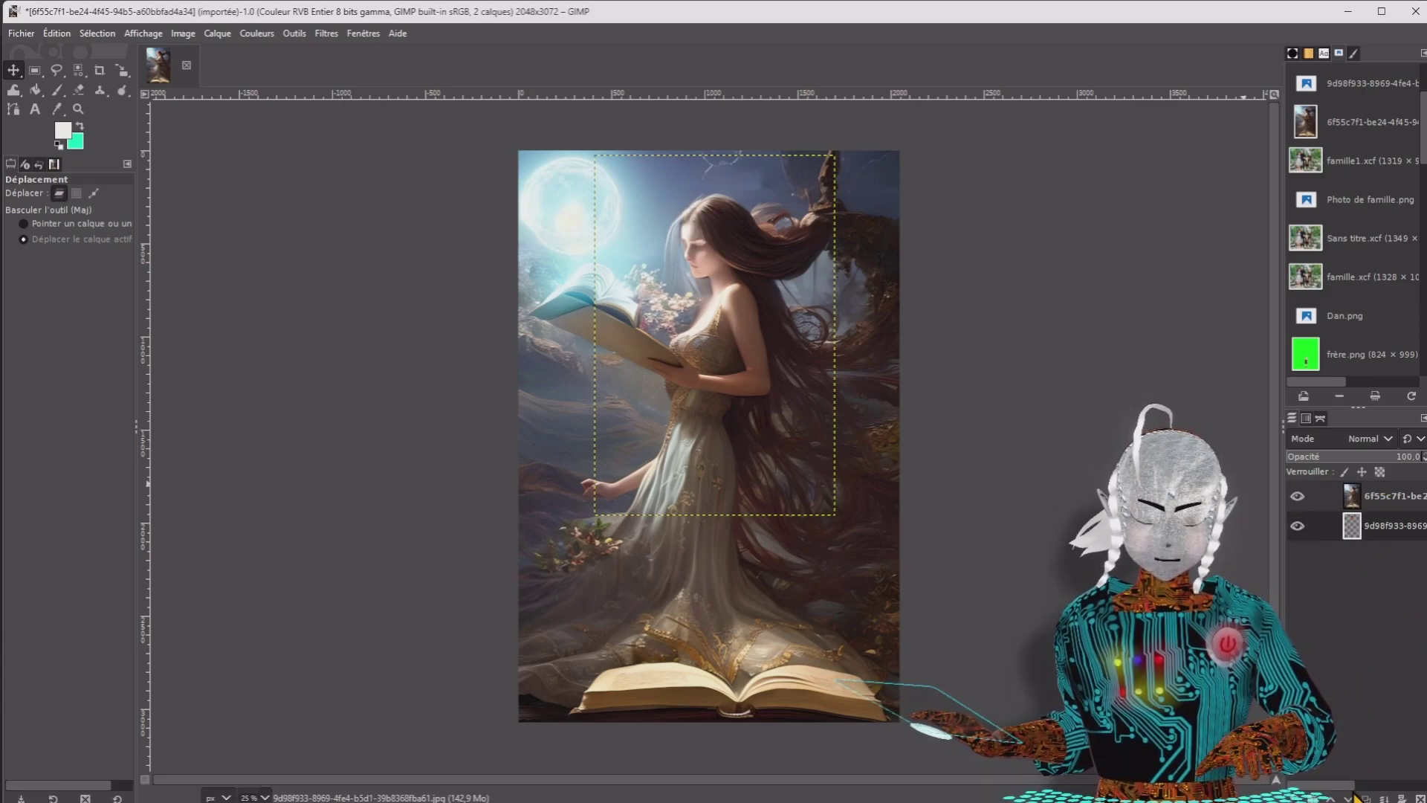
{"action": "left_click", "coordinate": [1348, 496]}
Set the eraser to the Hardness 025 brush at size 51 and try erasing around the reading woman's eye
{"action": "left_click", "coordinate": [256, 797]}
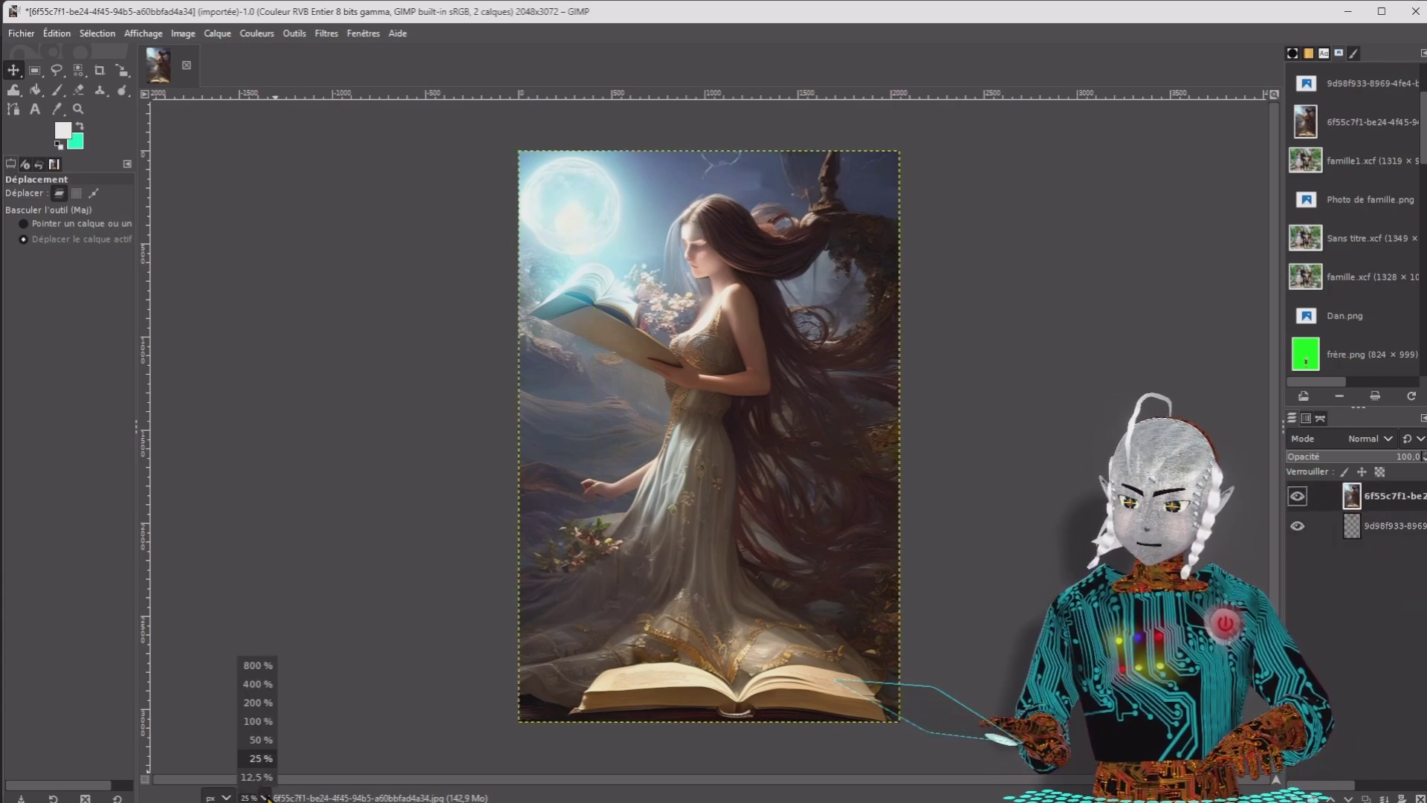
{"action": "left_click", "coordinate": [256, 739]}
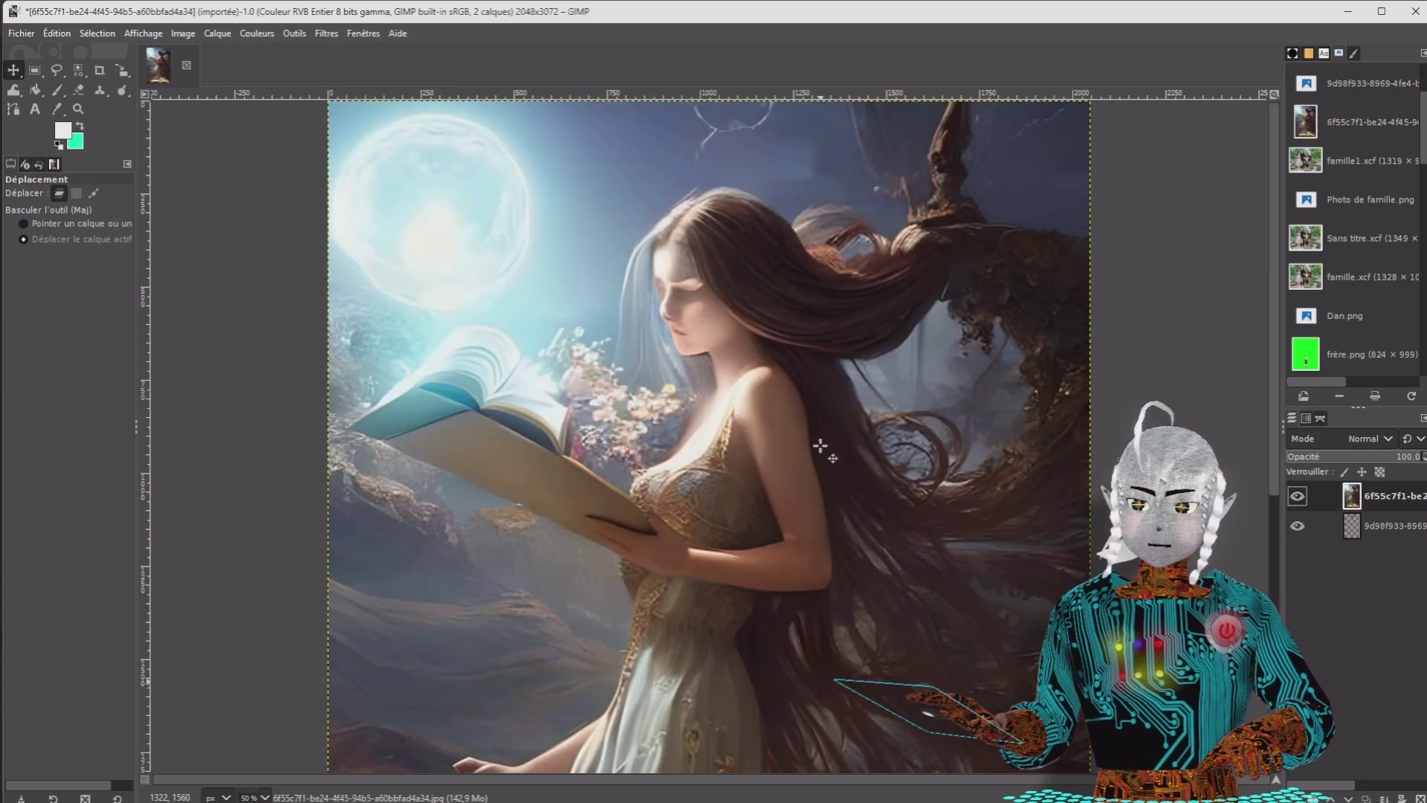
{"action": "left_click", "coordinate": [257, 798]}
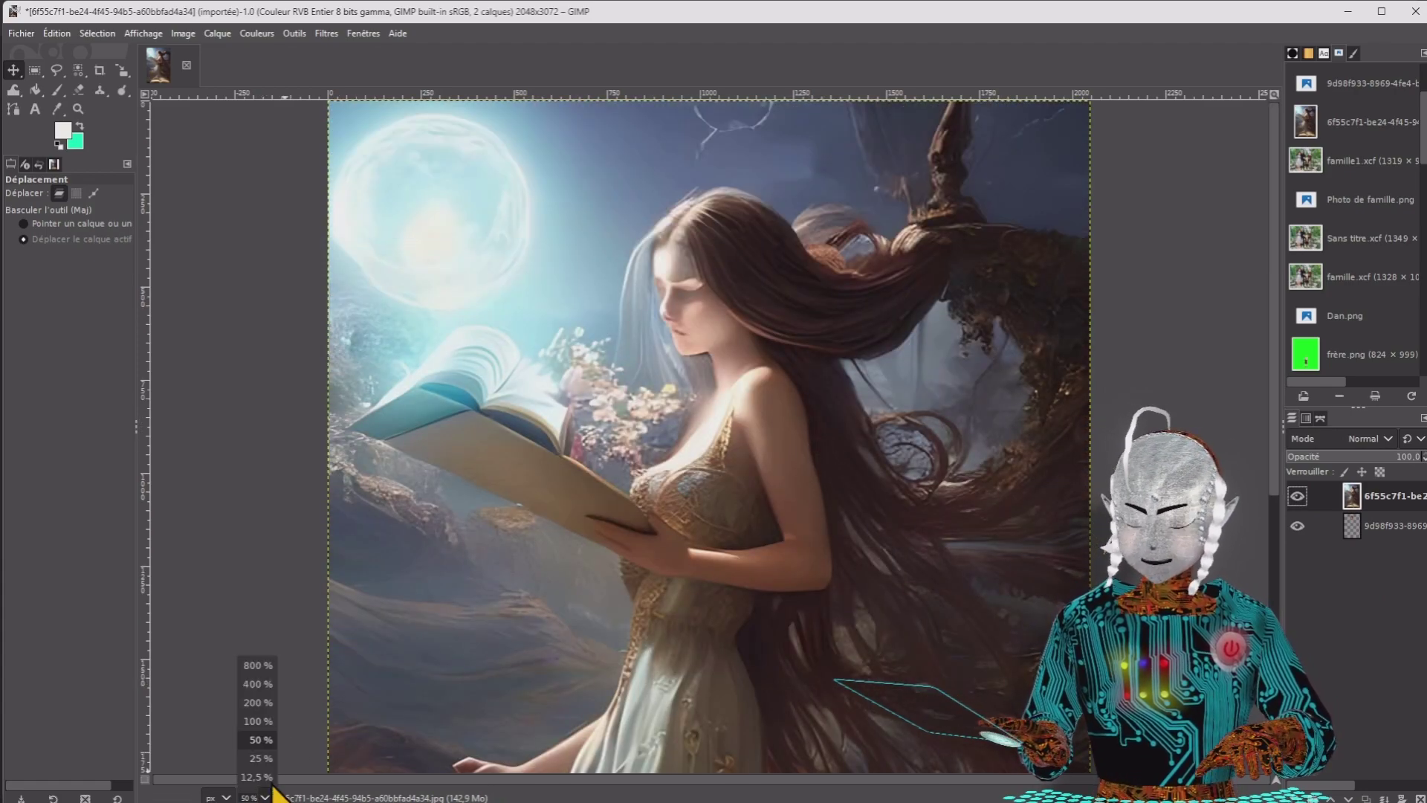
{"action": "left_click", "coordinate": [259, 719]}
{"action": "scroll", "coordinate": [827, 502], "scroll_direction": "up", "scroll_amount": 5}
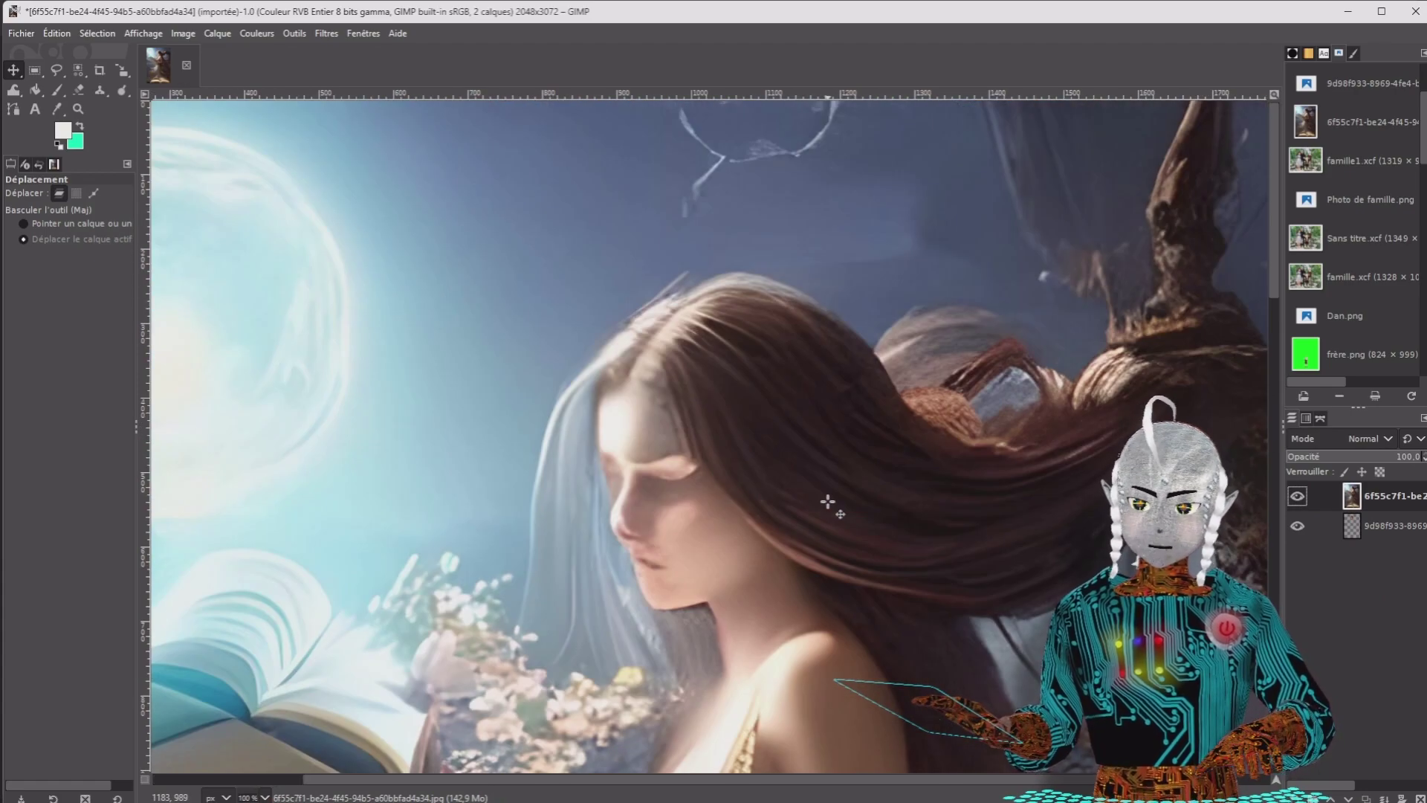
{"action": "left_click", "coordinate": [78, 90]}
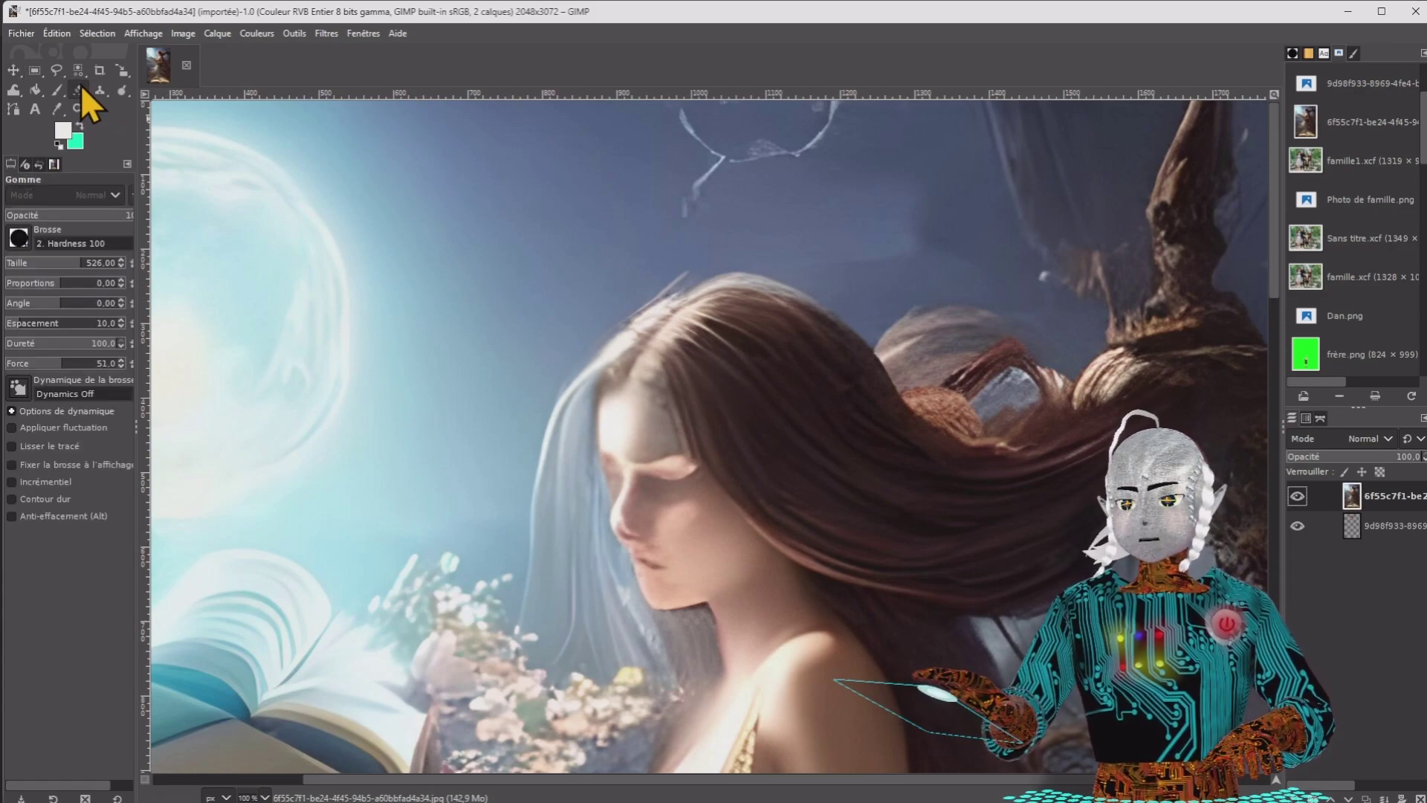
{"action": "left_click", "coordinate": [20, 242]}
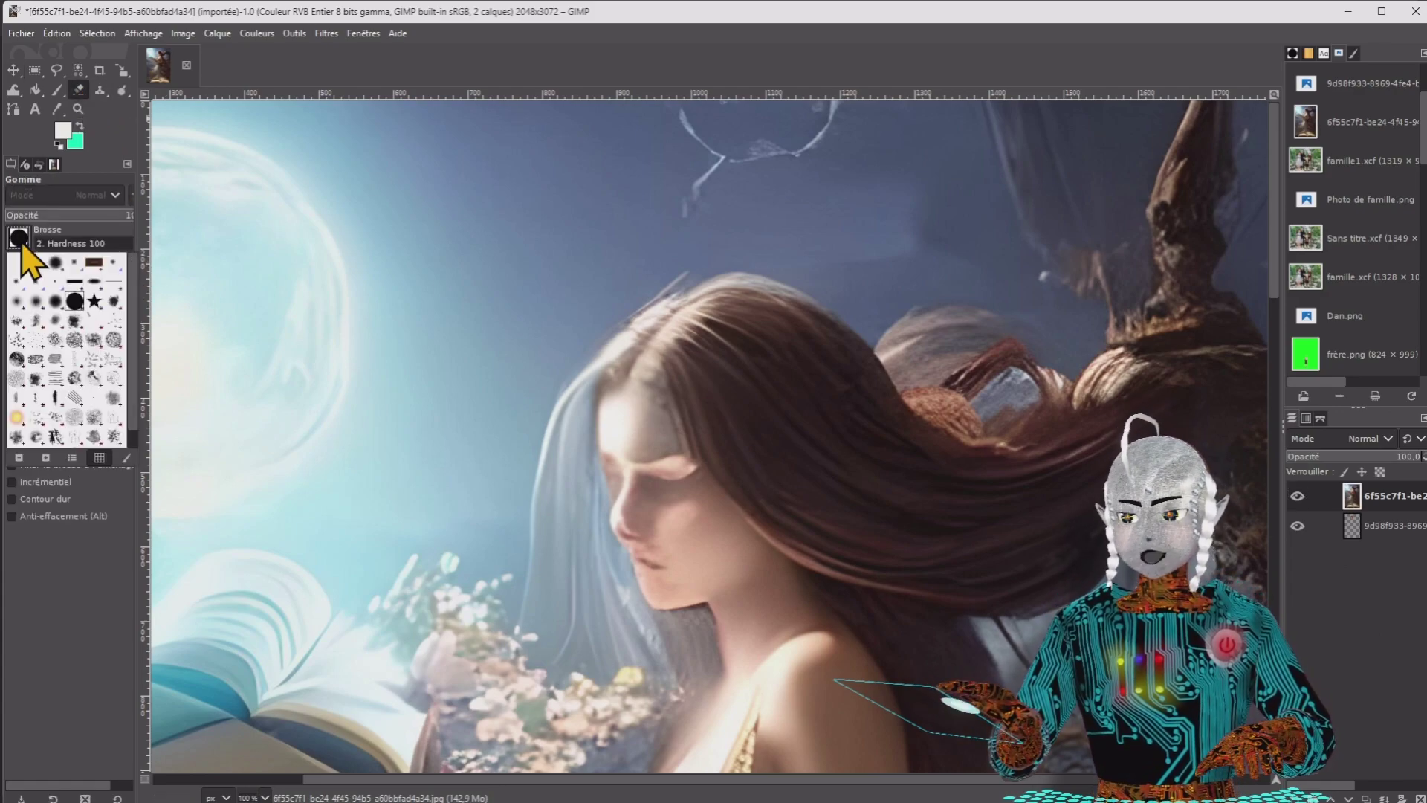
{"action": "left_click", "coordinate": [17, 302]}
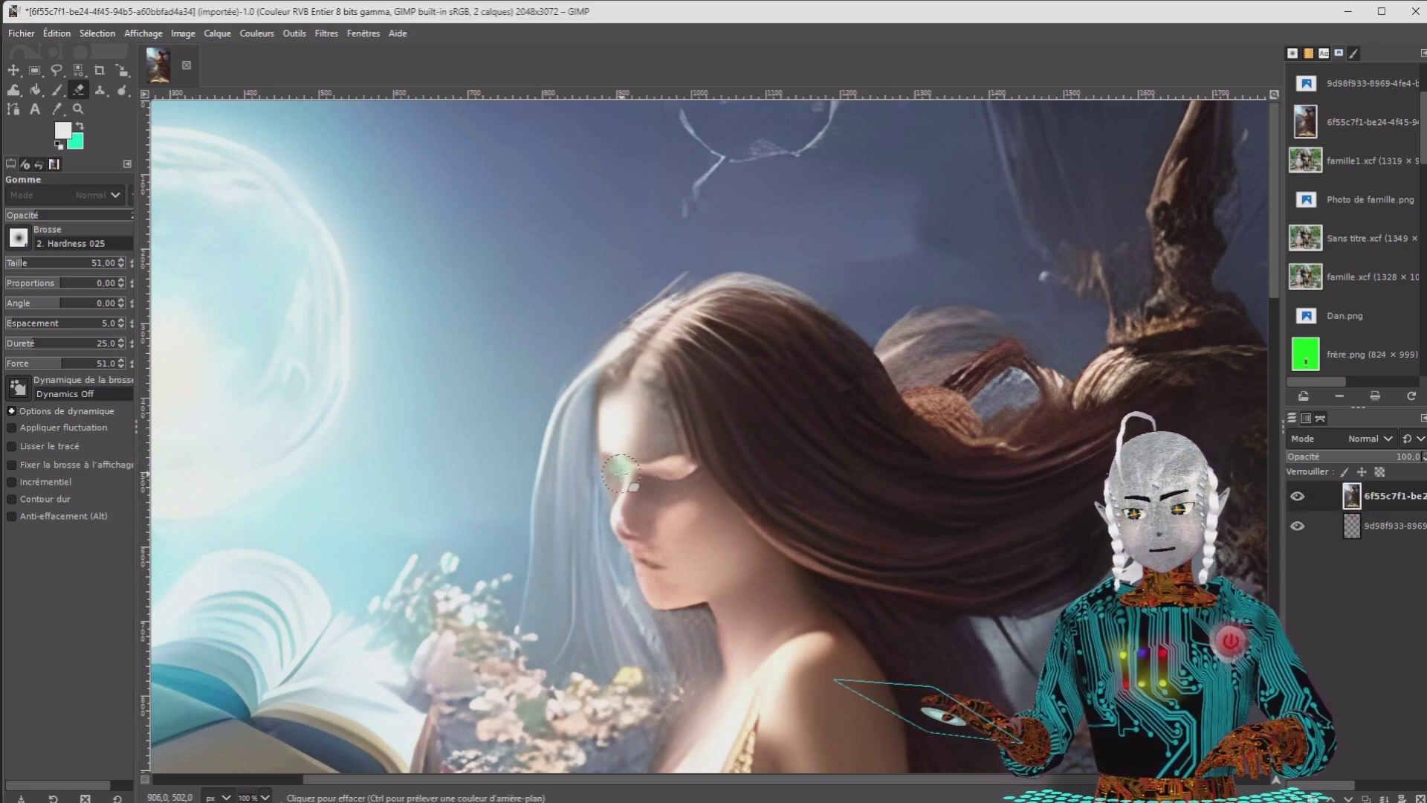
Add an alpha channel to the 6f55c7f1 layer and erase the reading woman's facial features to reveal the face beneath
{"action": "left_click", "coordinate": [218, 34]}
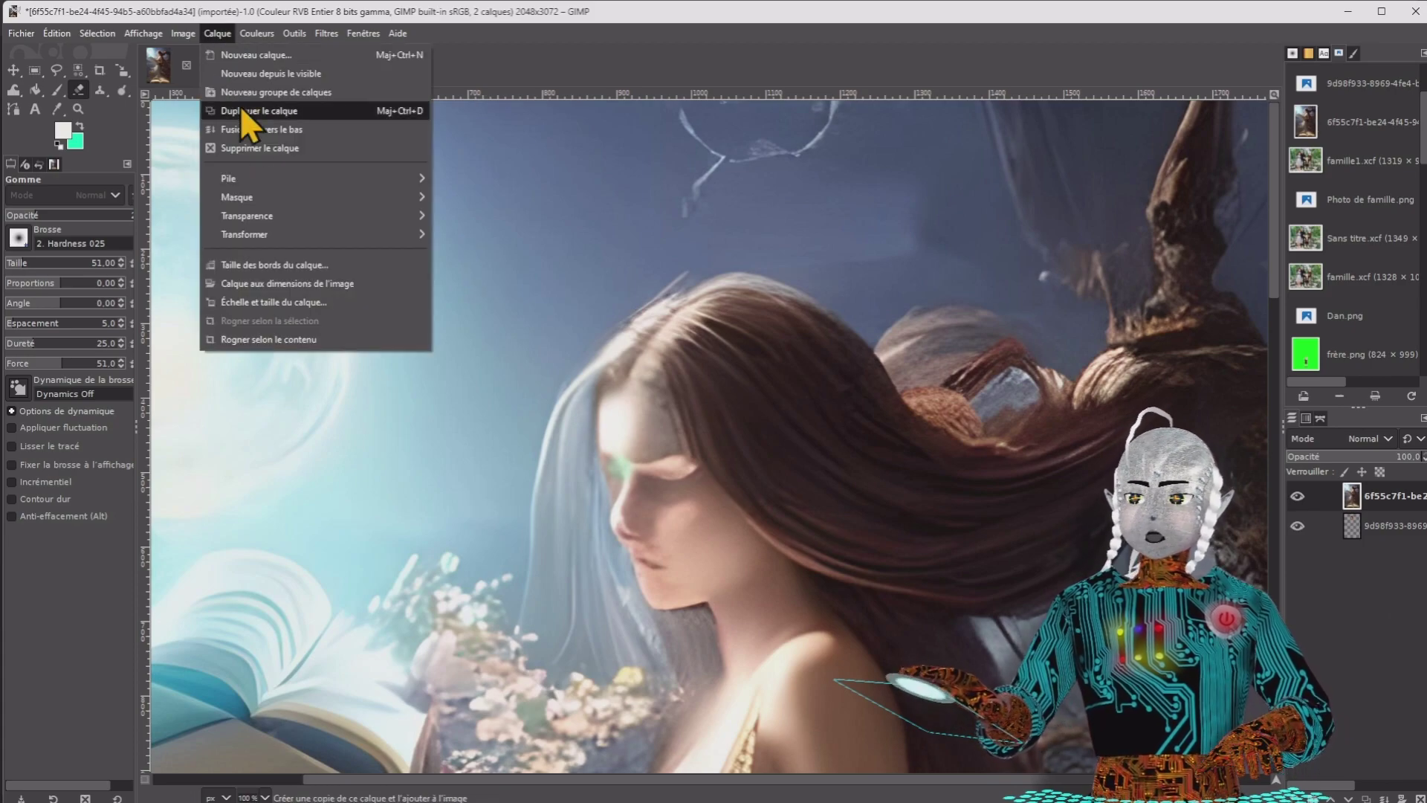
{"action": "mouse_move", "coordinate": [281, 211]}
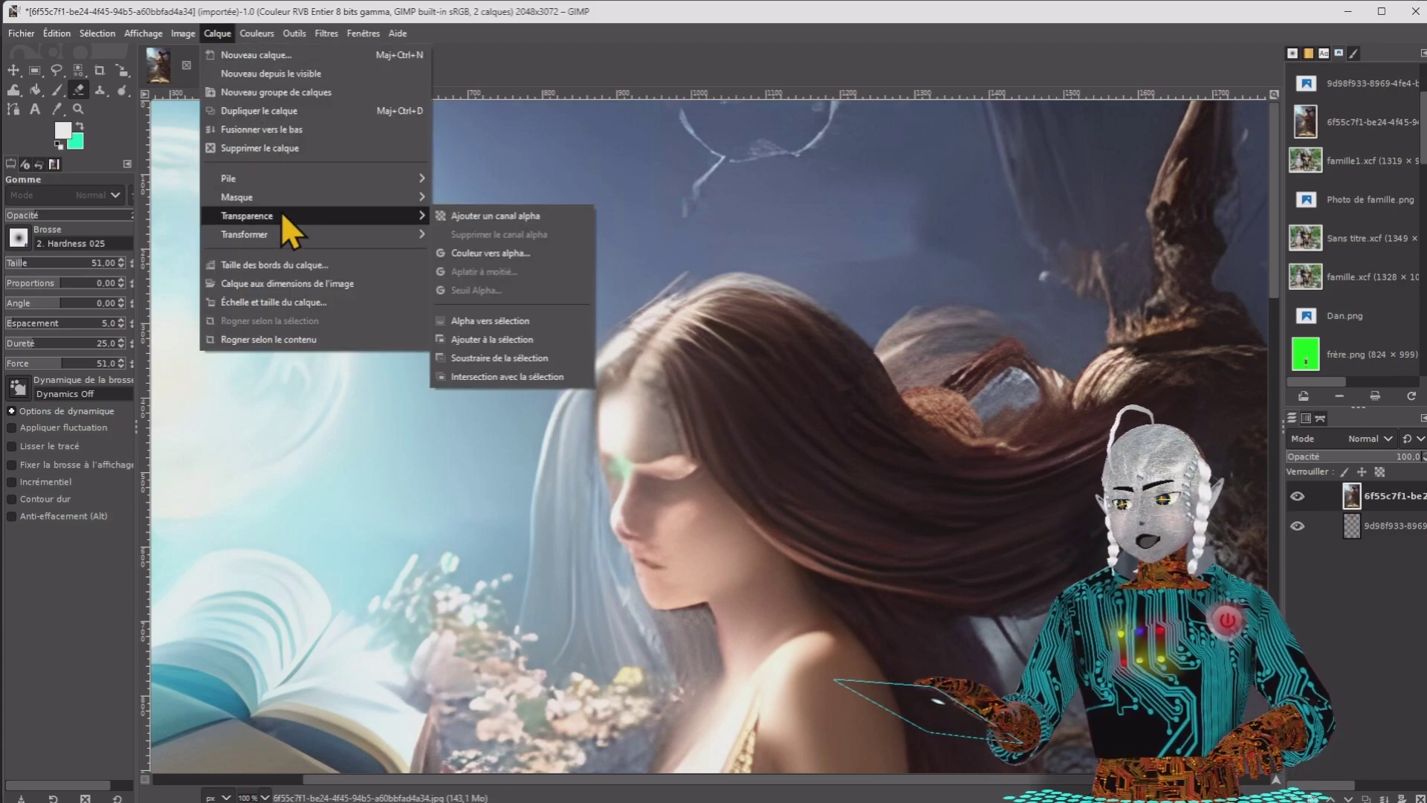
{"action": "left_click", "coordinate": [496, 216]}
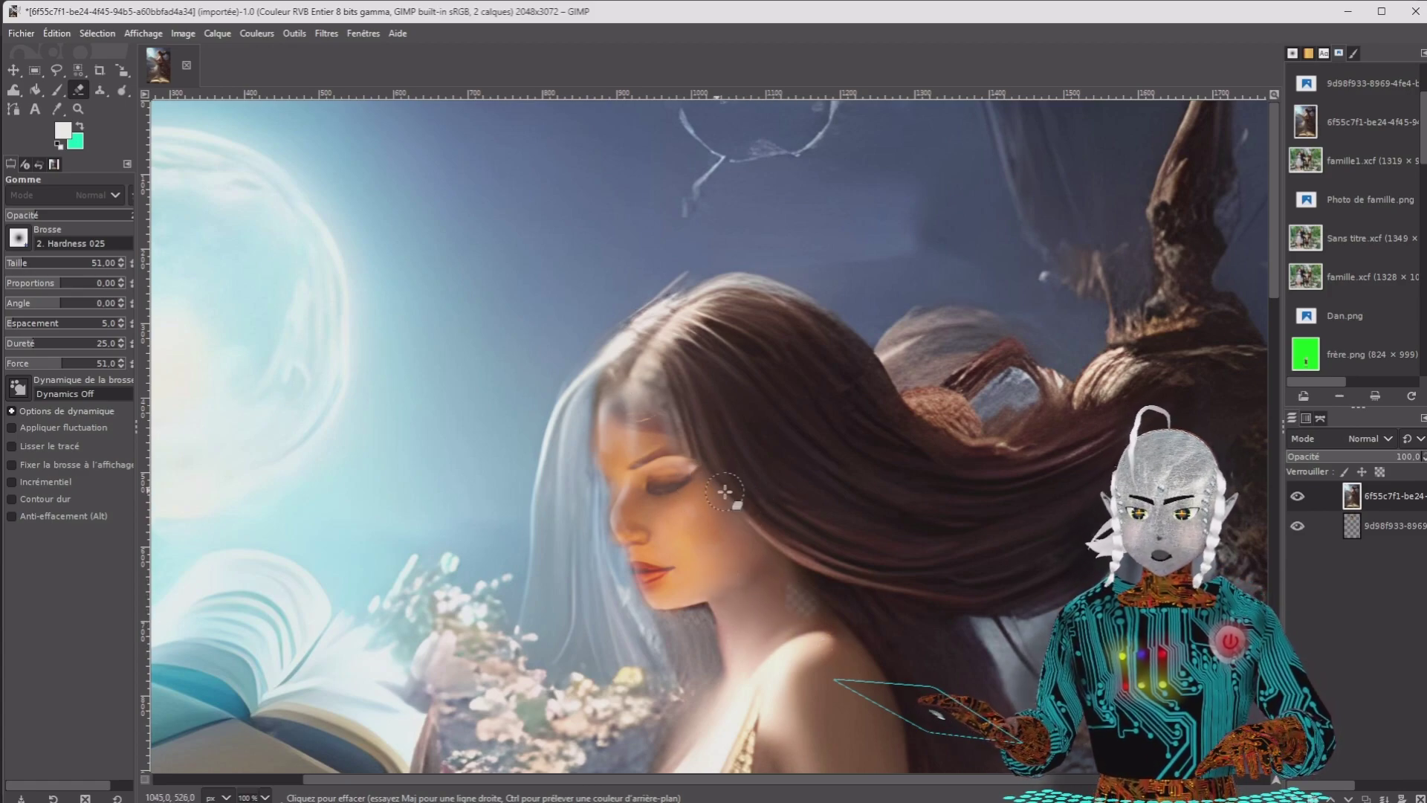
Apply Color Temperature to the 9d98f933 layer with original temperature 8038.8 and intended temperature 3407.2, and make the 6f55c7f1 layer active
{"action": "left_click", "coordinate": [1357, 527]}
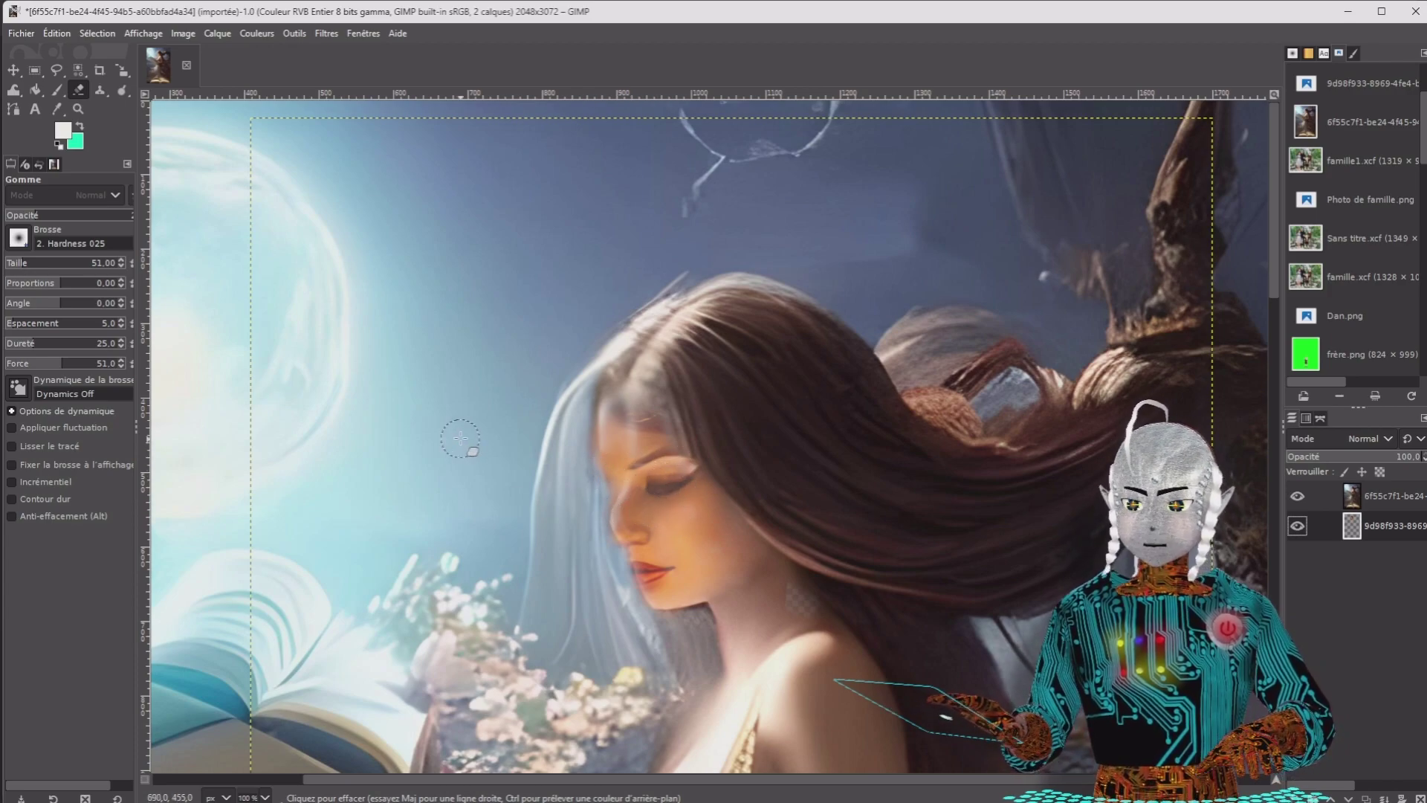
{"action": "mouse_move", "coordinate": [293, 758]}
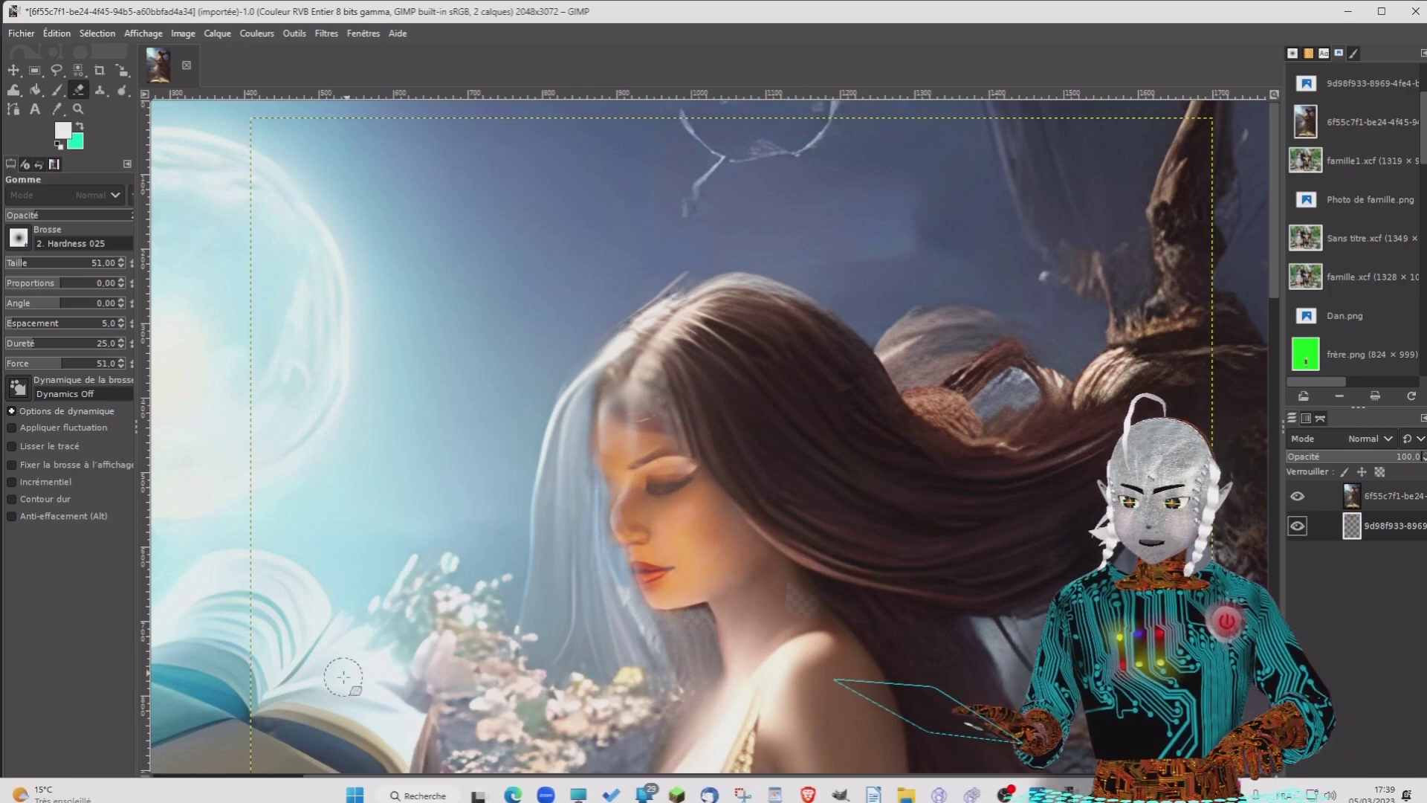
{"action": "left_click", "coordinate": [266, 797]}
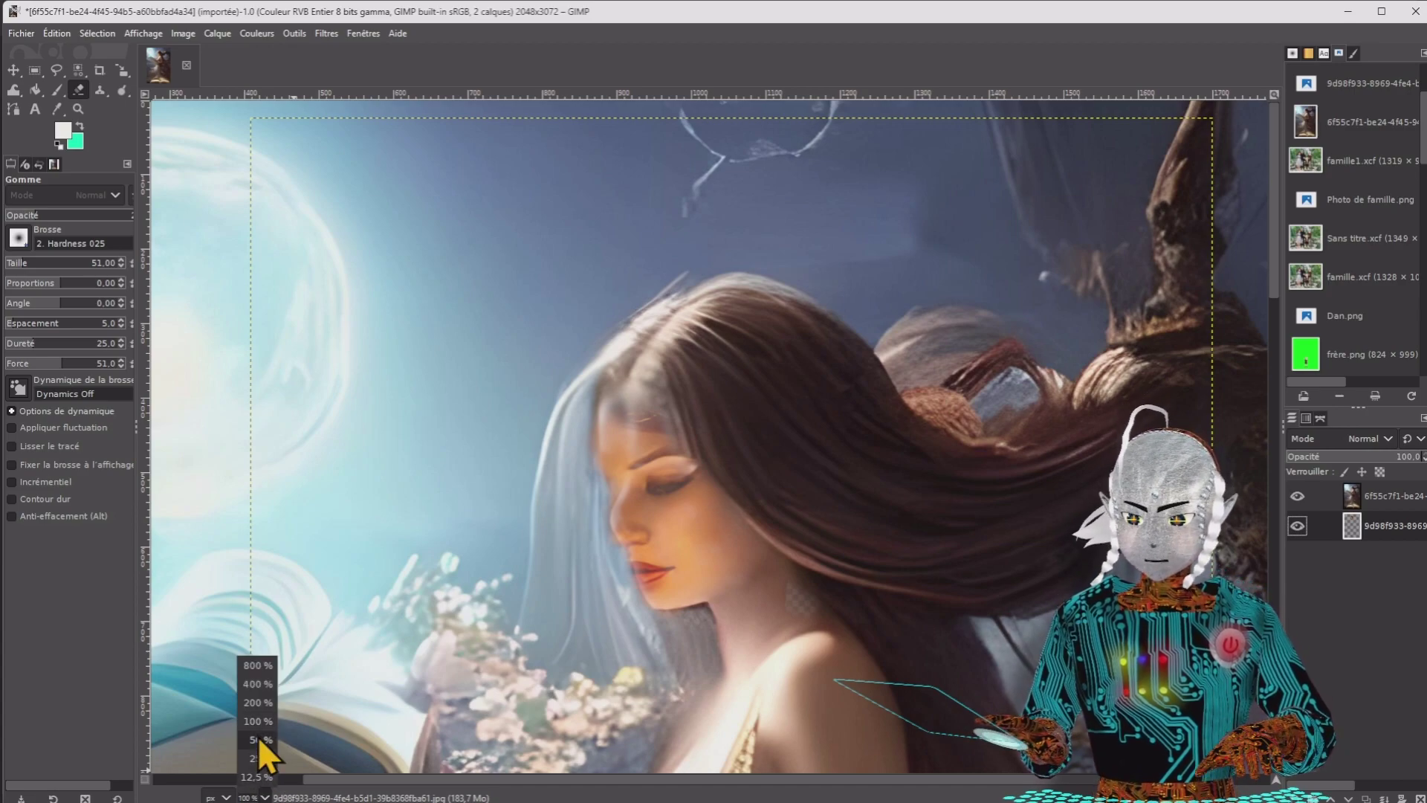
{"action": "left_click", "coordinate": [264, 751]}
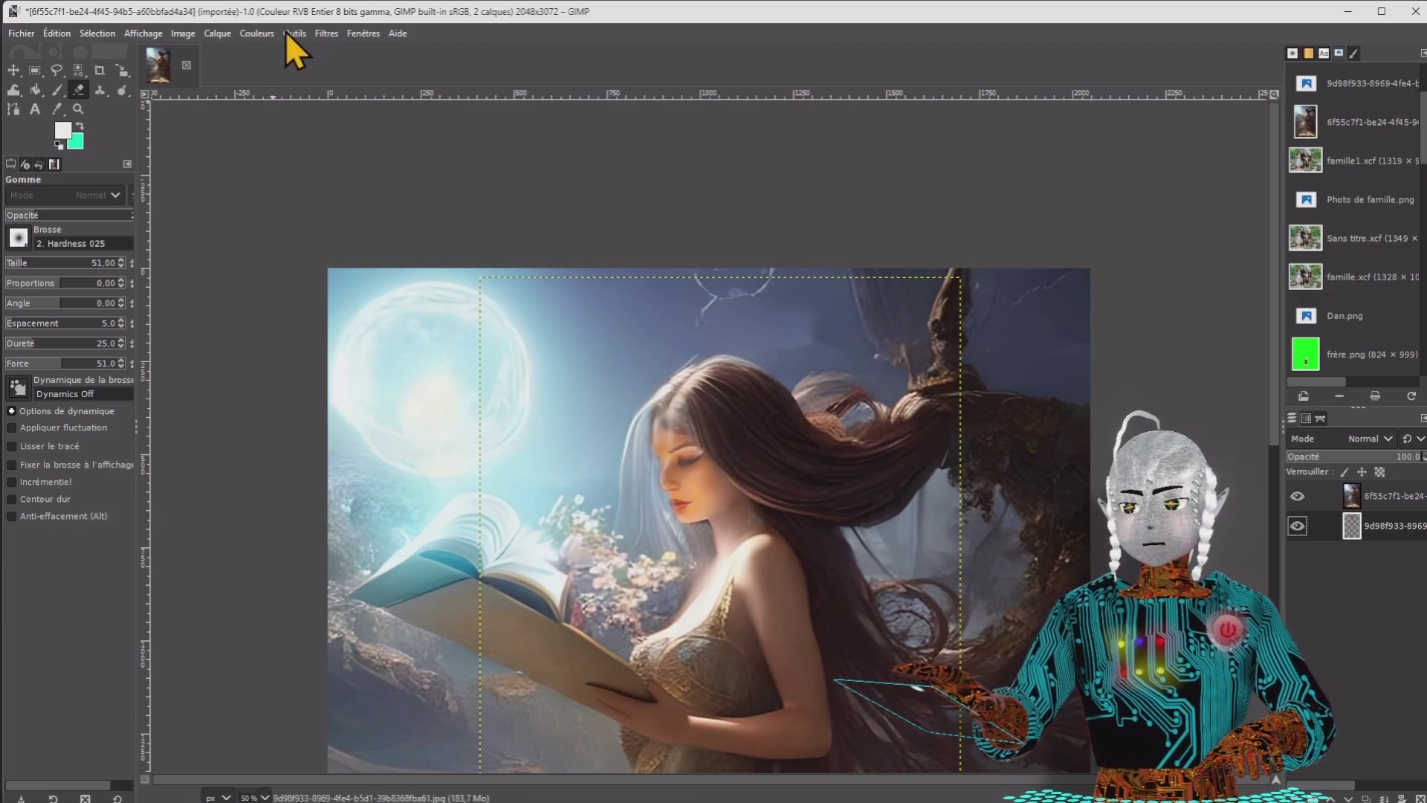
{"action": "left_click", "coordinate": [265, 33]}
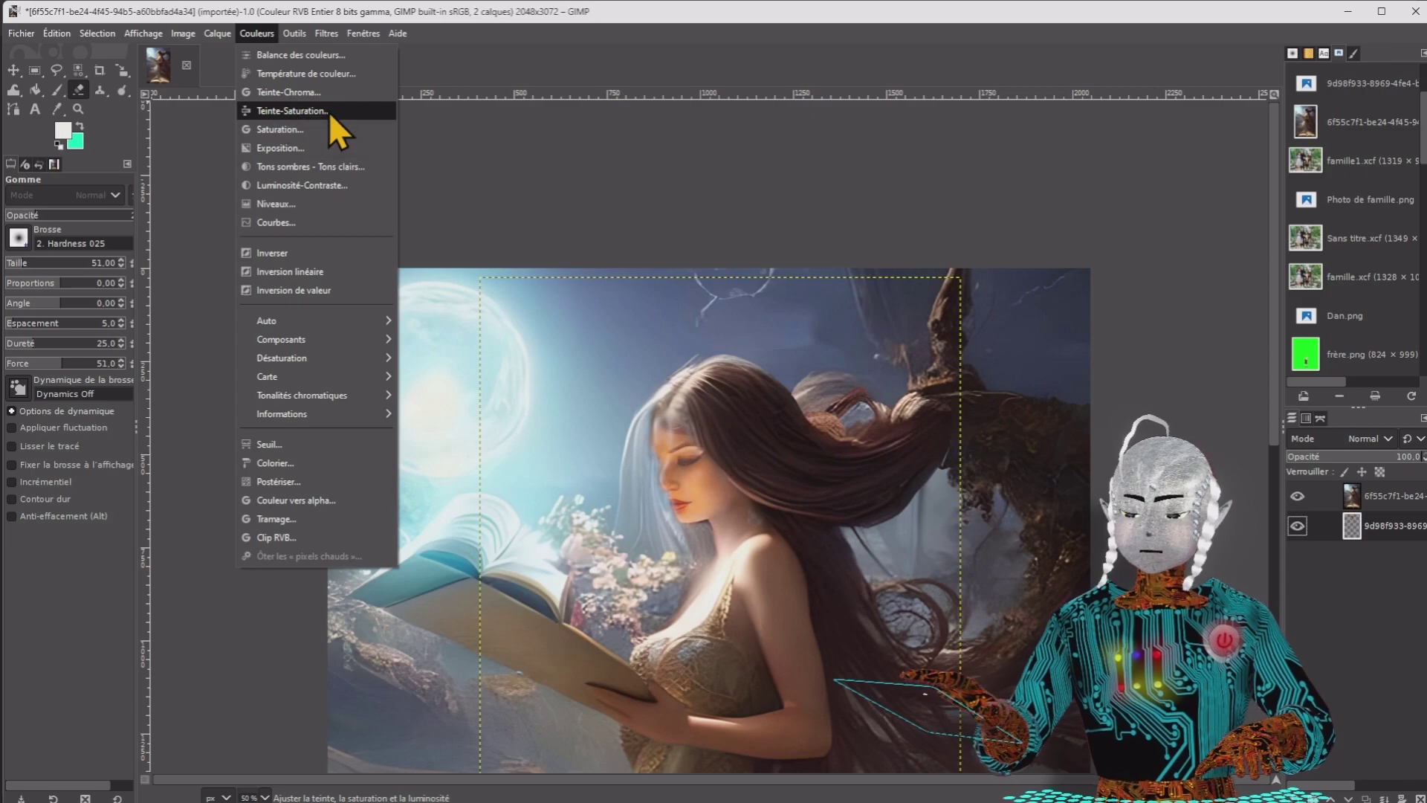
{"action": "left_click", "coordinate": [310, 73]}
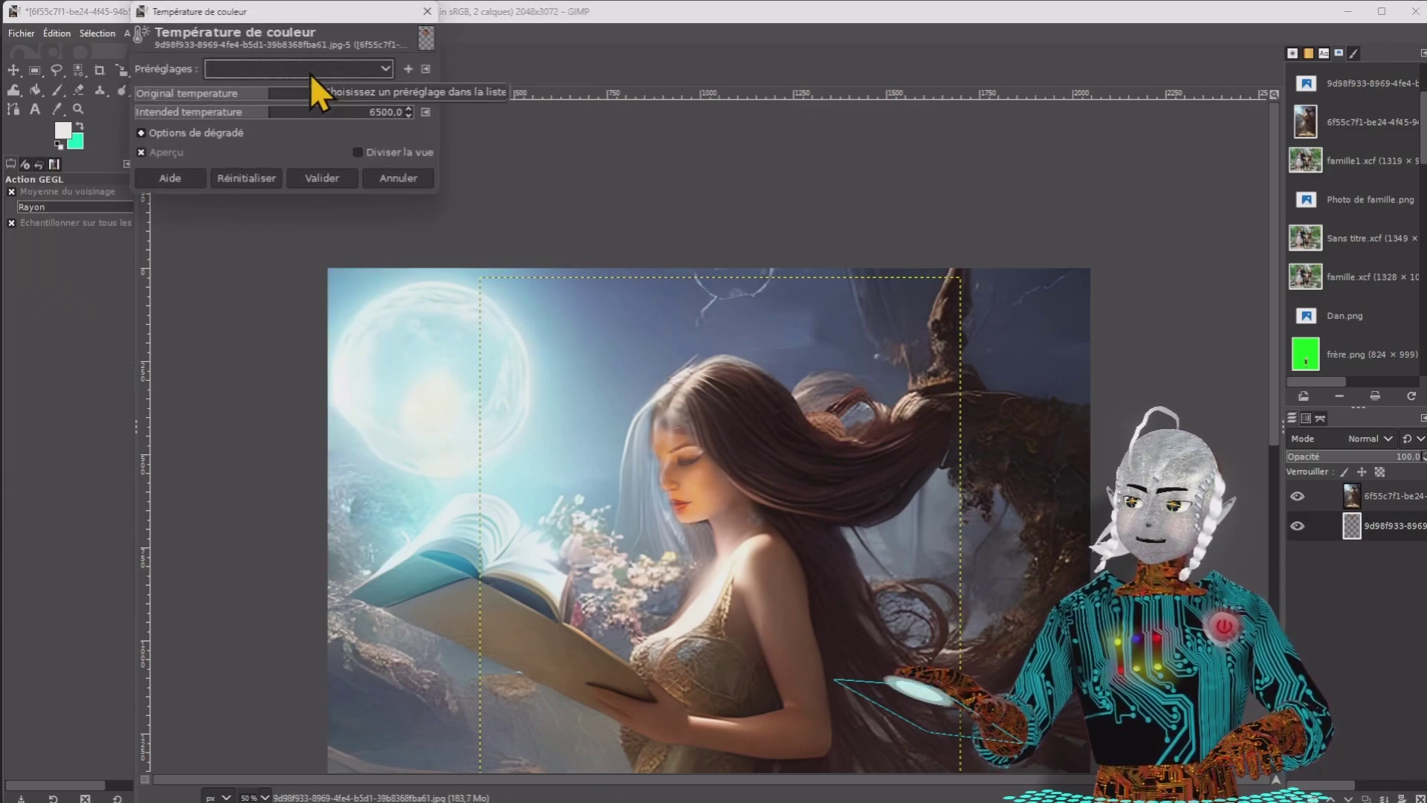
{"action": "left_click", "coordinate": [268, 93]}
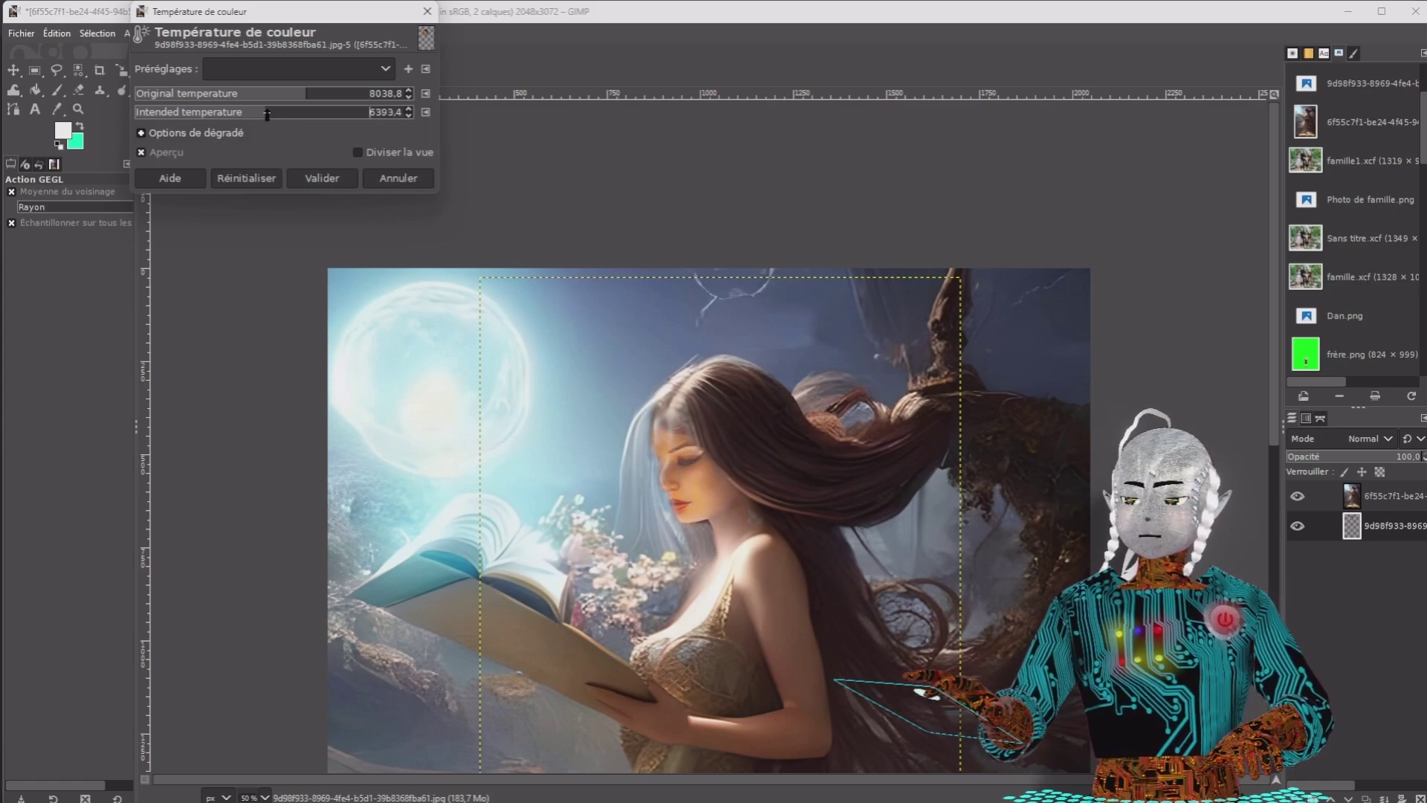
{"action": "left_click_drag", "start_coordinate": [189, 118], "coordinate": [194, 117]}
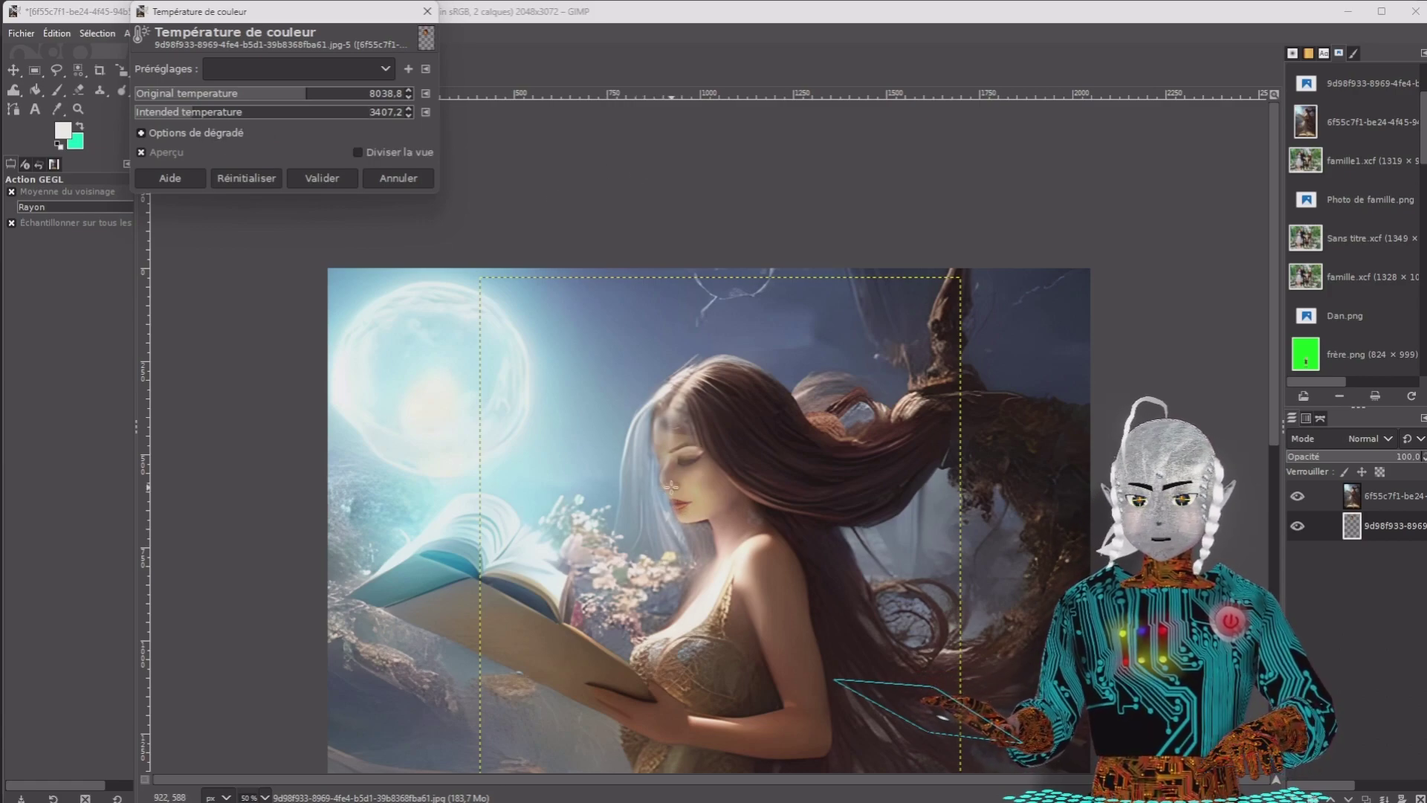
{"action": "left_click", "coordinate": [1353, 497]}
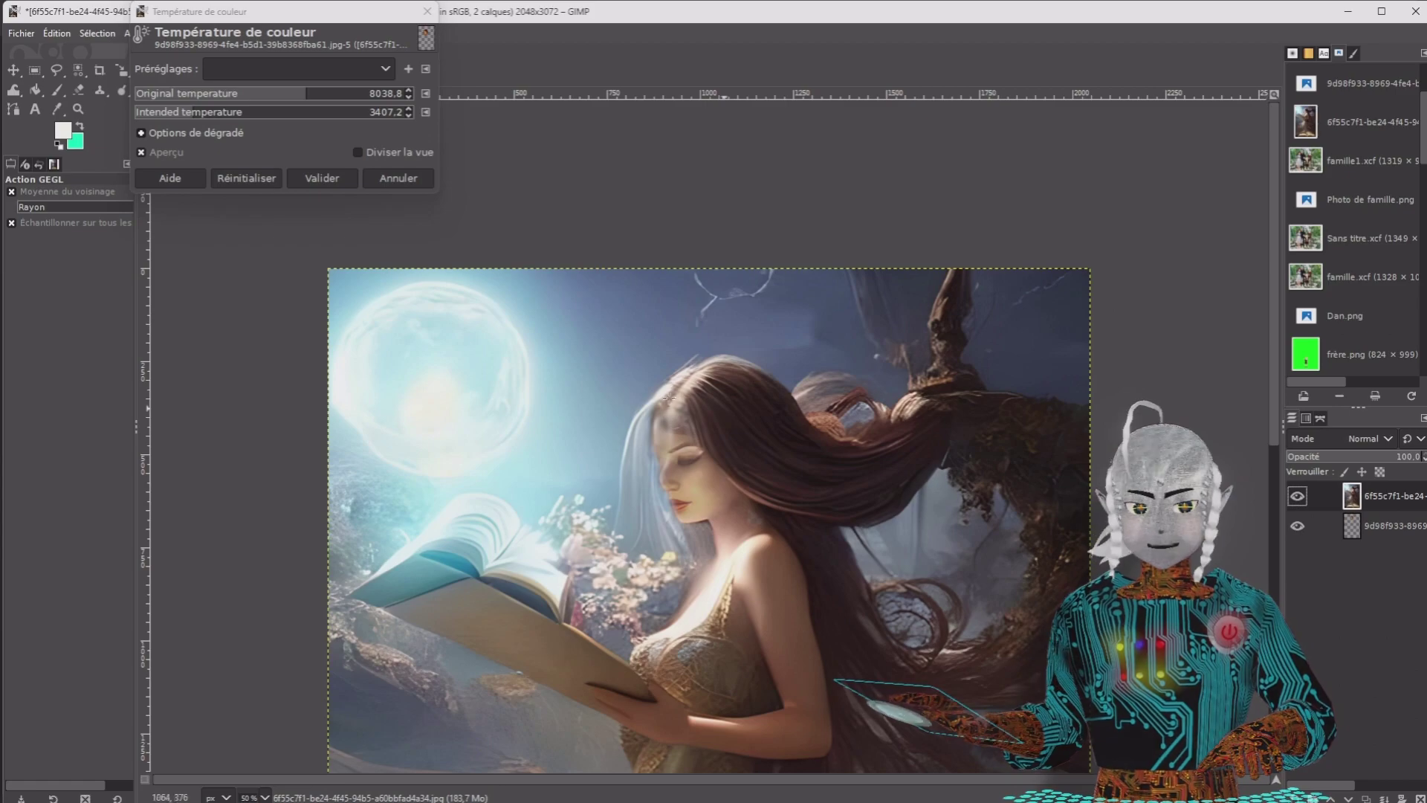
{"action": "left_click", "coordinate": [341, 179]}
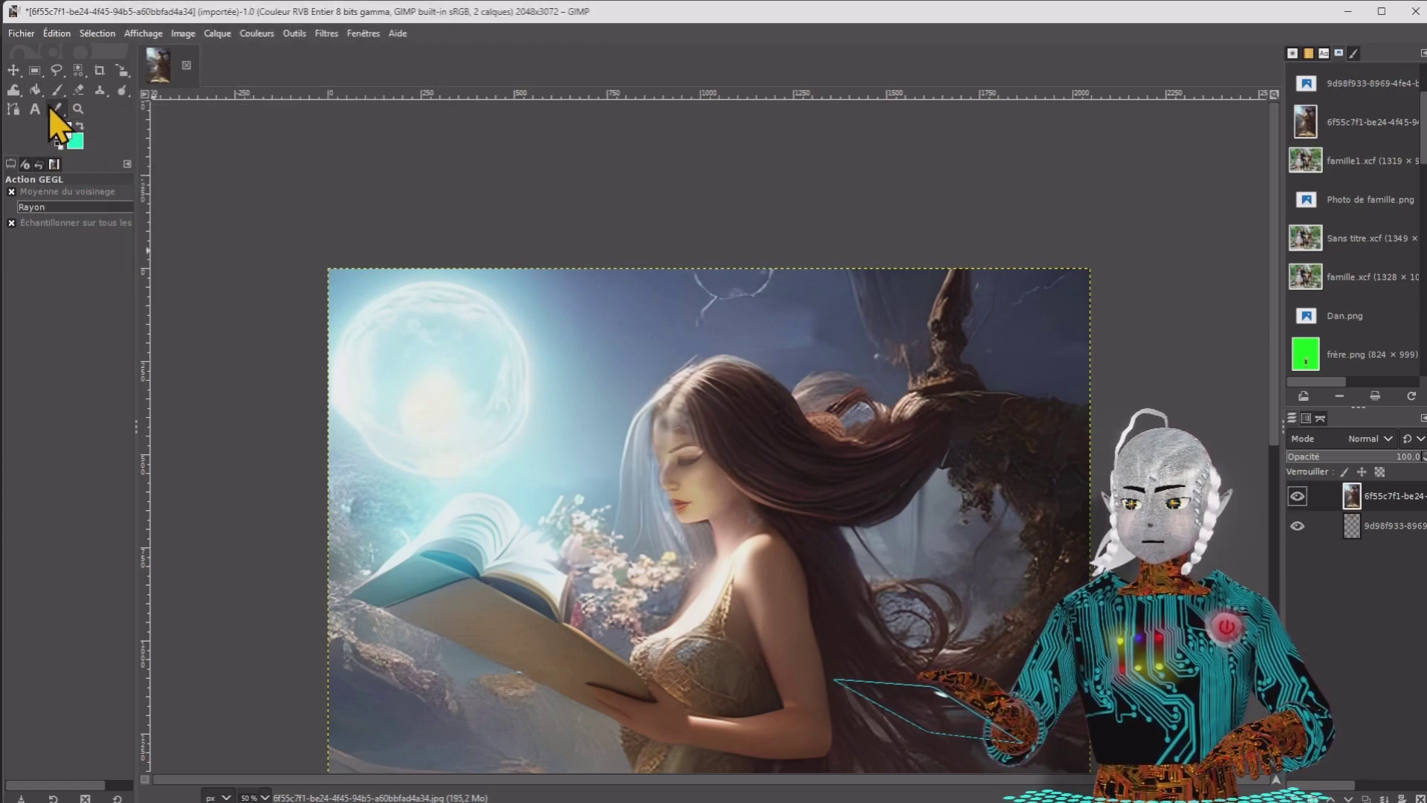
Erase more of the 6f55c7f1 layer around the reading woman's face to blend in the face beneath
{"action": "left_click", "coordinate": [78, 89]}
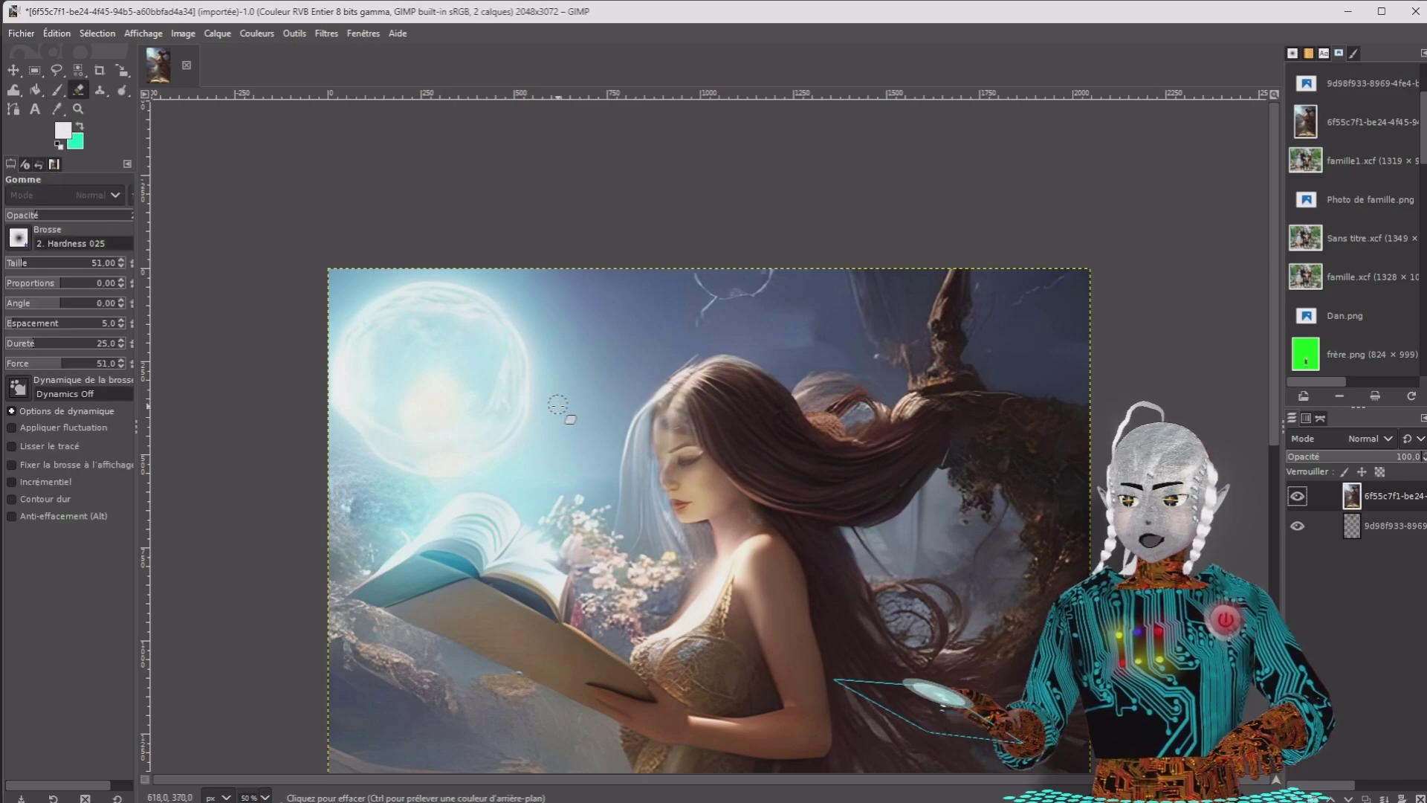
{"action": "left_click_drag", "start_coordinate": [660, 482], "coordinate": [669, 487]}
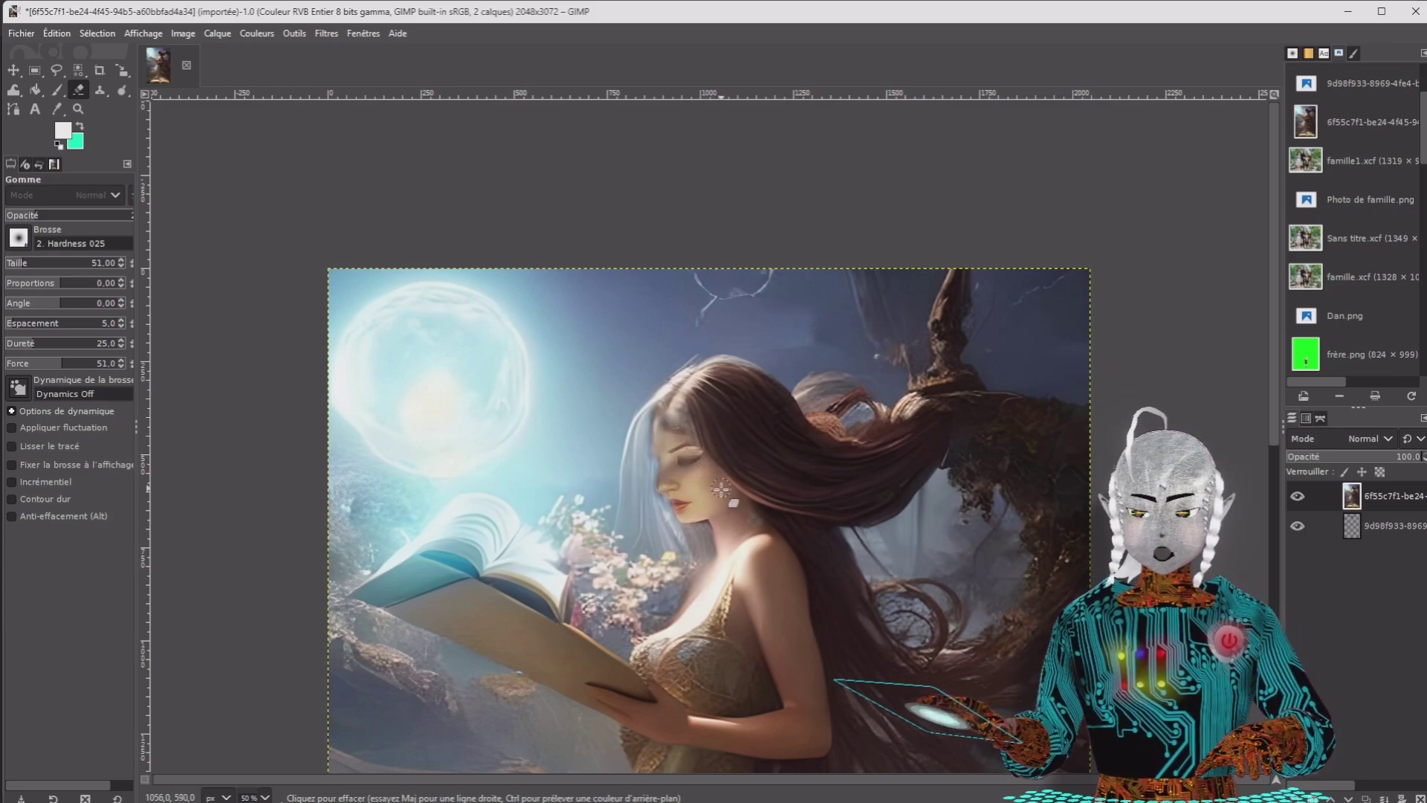
Apply a Curves adjustment to the 6f55c7f1 layer, with a value-channel point at input 94 and output 98
{"action": "left_click", "coordinate": [293, 33]}
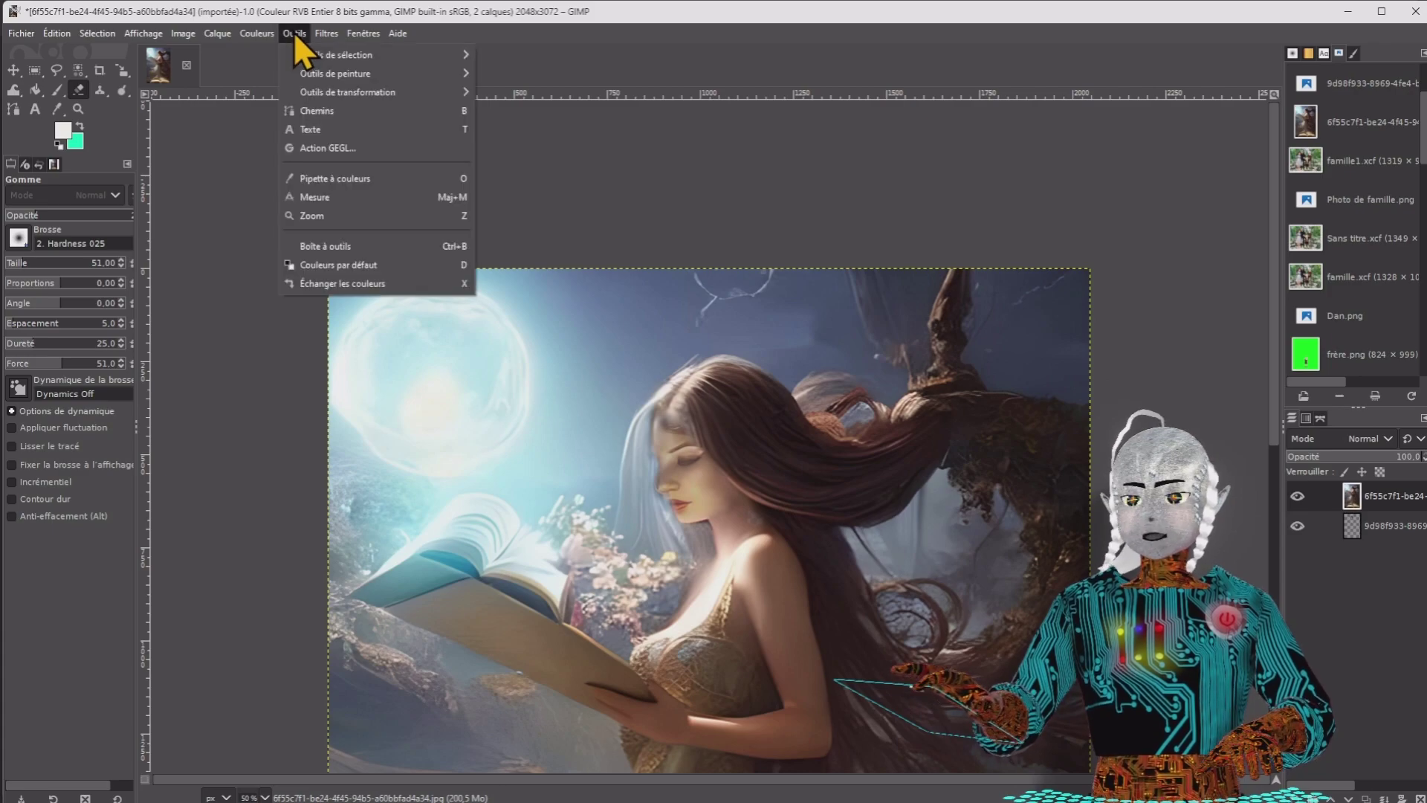
{"action": "mouse_move", "coordinate": [267, 33]}
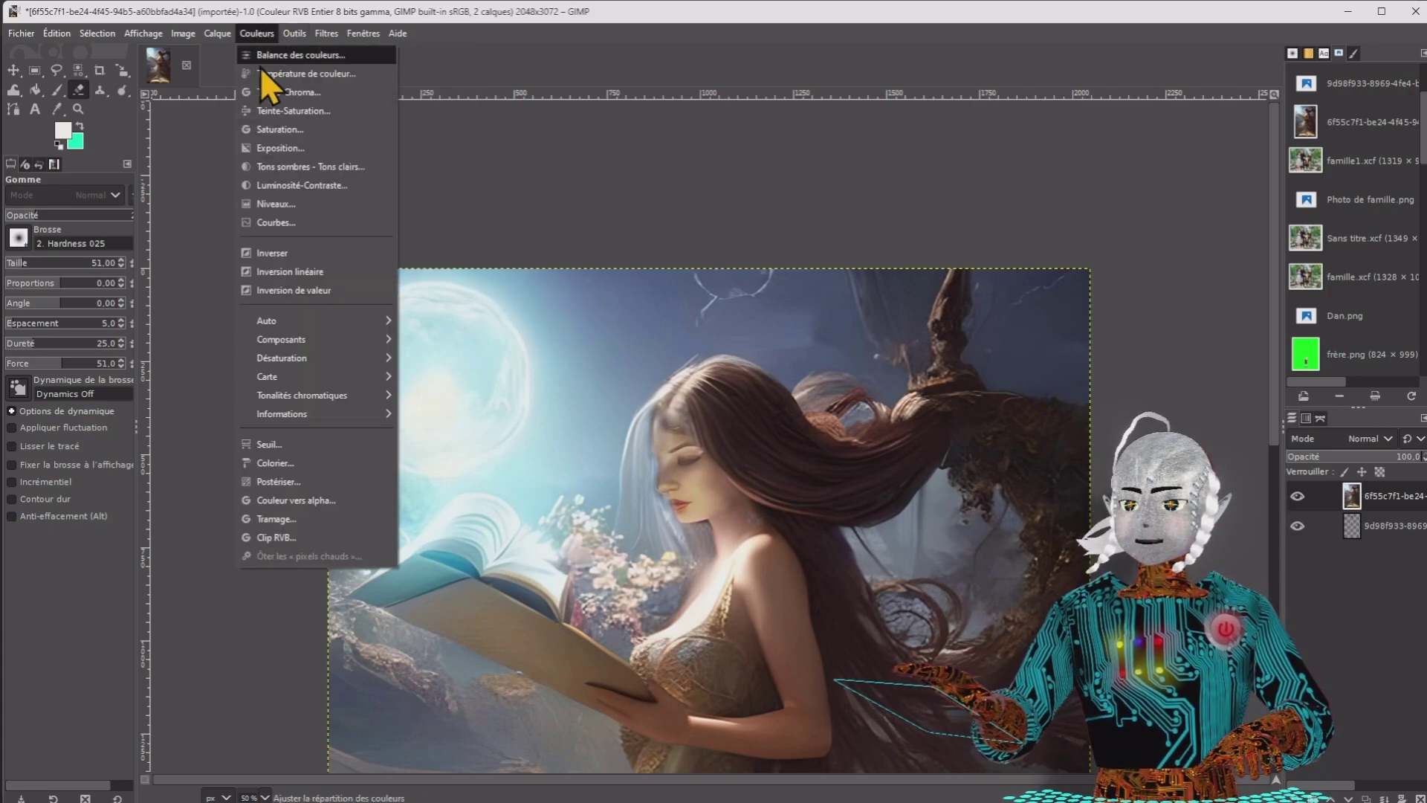
{"action": "left_click", "coordinate": [288, 221]}
{"action": "left_click", "coordinate": [1390, 525]}
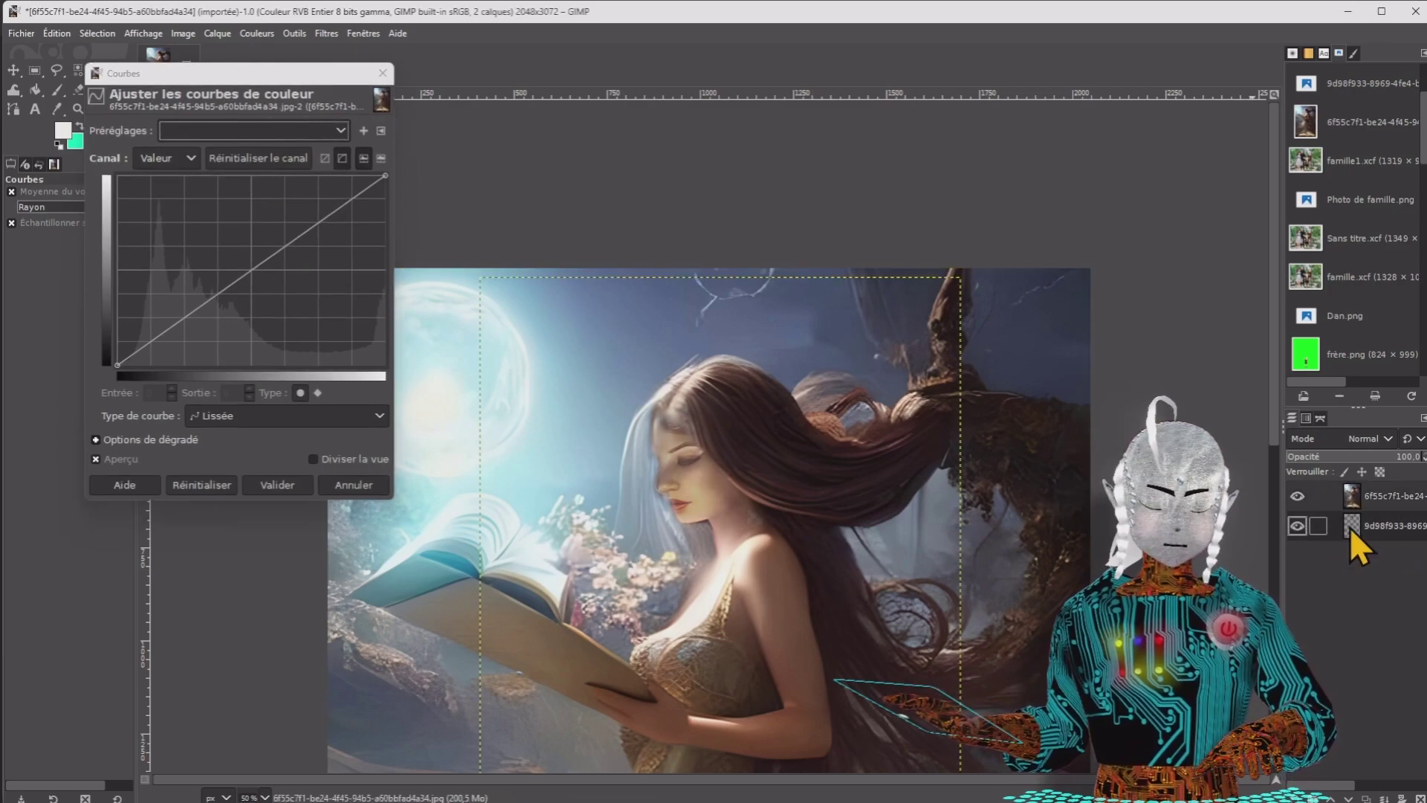
{"action": "mouse_move", "coordinate": [227, 295]}
{"action": "left_mouse_down"}
{"action": "mouse_move", "coordinate": [227, 275]}
{"action": "mouse_move", "coordinate": [249, 306]}
{"action": "mouse_move", "coordinate": [217, 292]}
{"action": "left_mouse_up"}
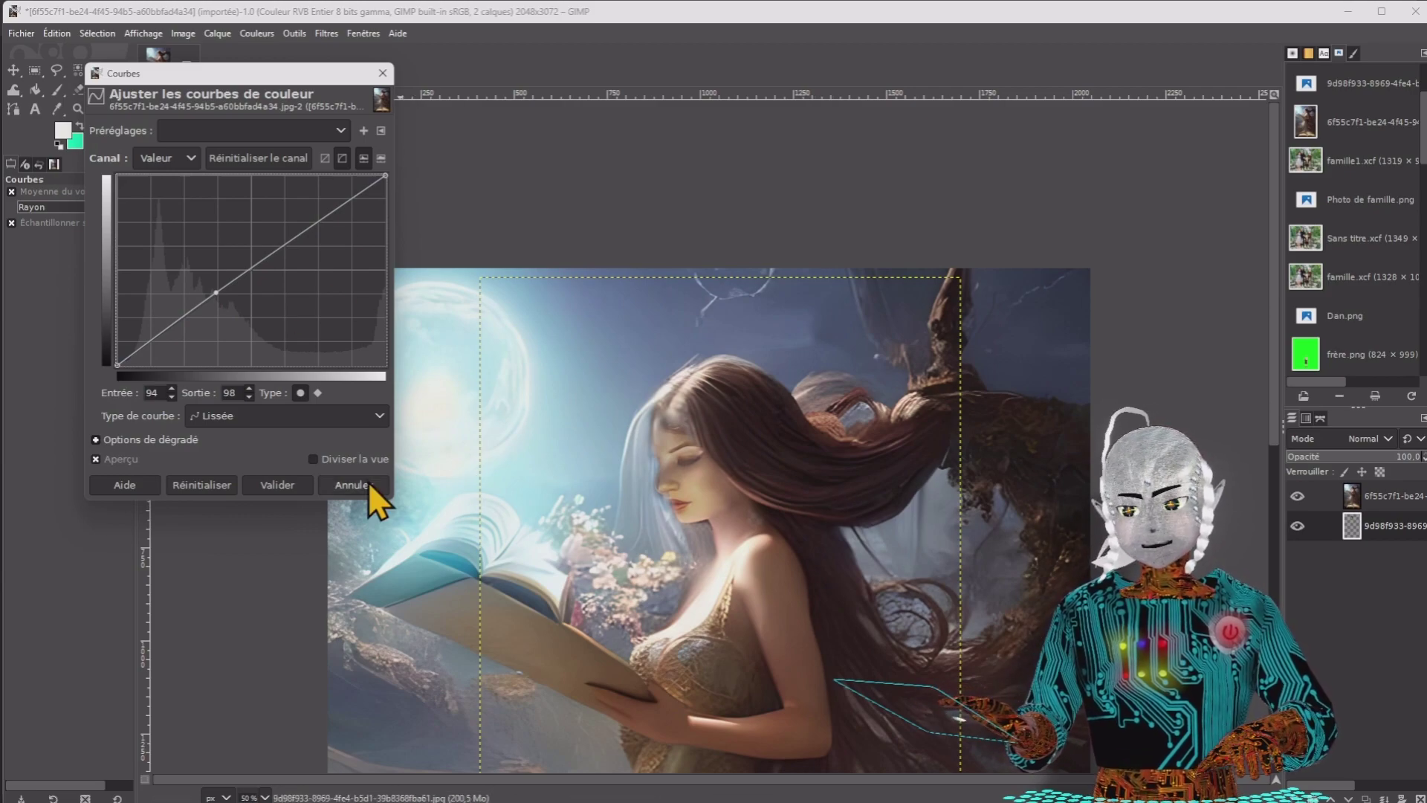
{"action": "left_click", "coordinate": [287, 483]}
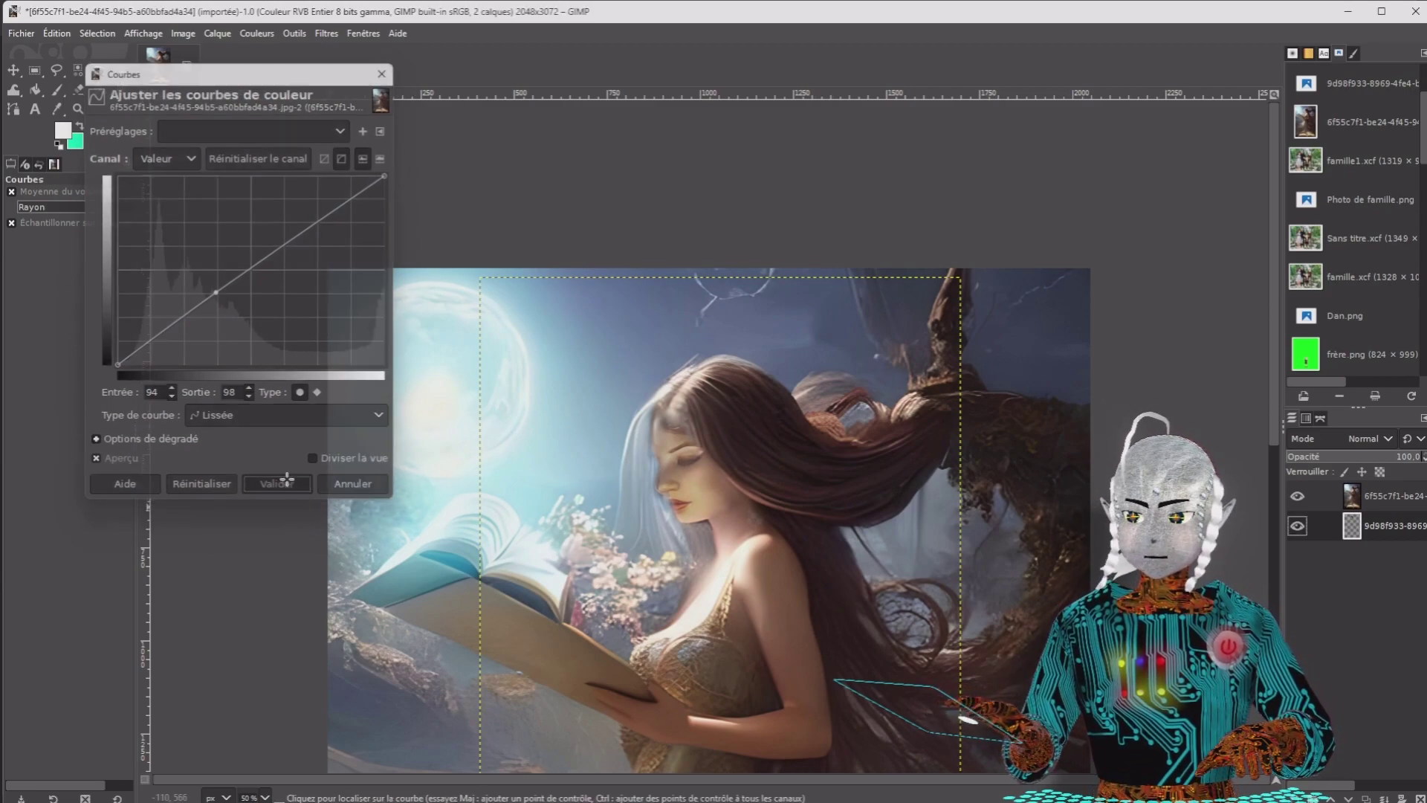
View the whole retouched picture at 25% and open 6f55c7f1-be24-4f45-94b5-a60bbfad4a342.jpg from the tamp folder to compare the faces
{"action": "left_click", "coordinate": [264, 797]}
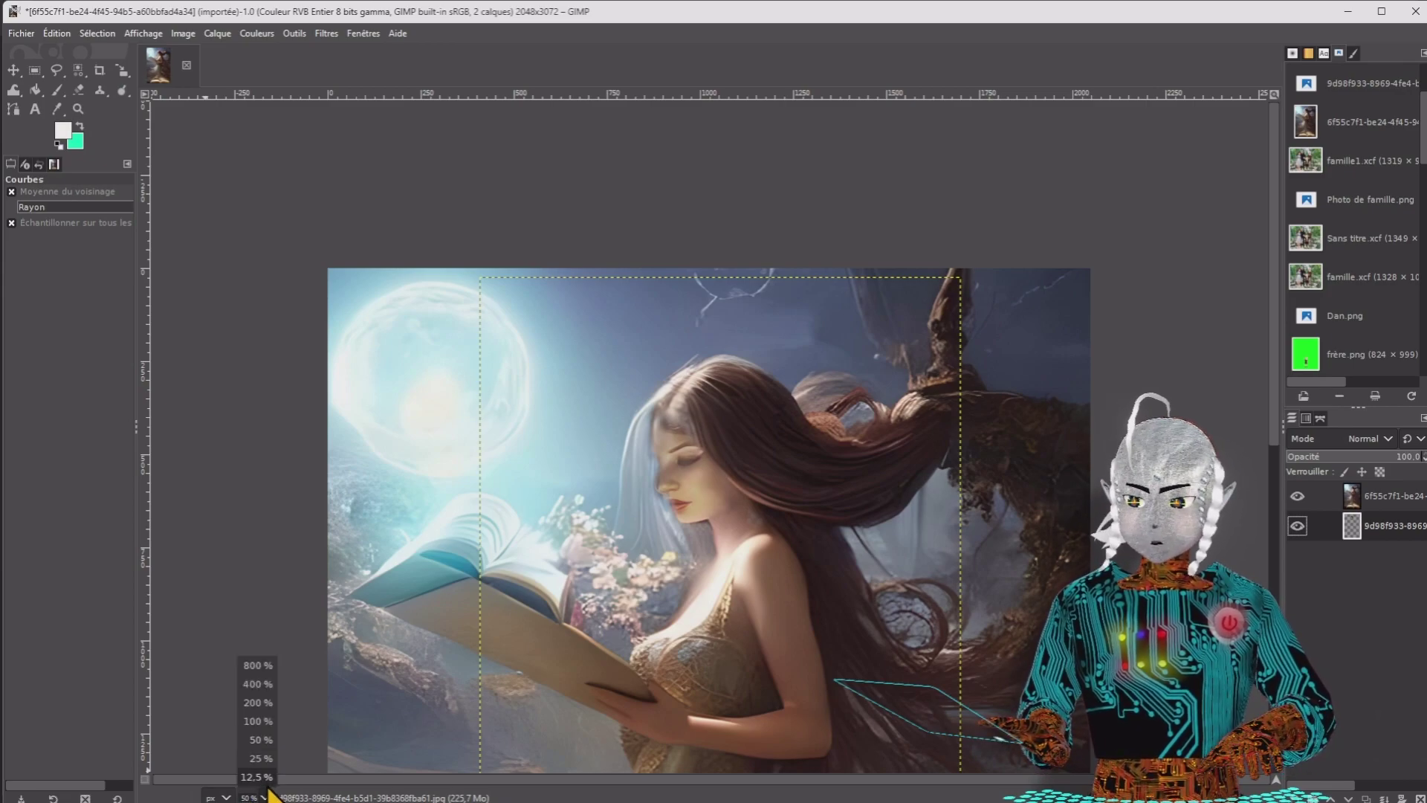
{"action": "left_click", "coordinate": [259, 777]}
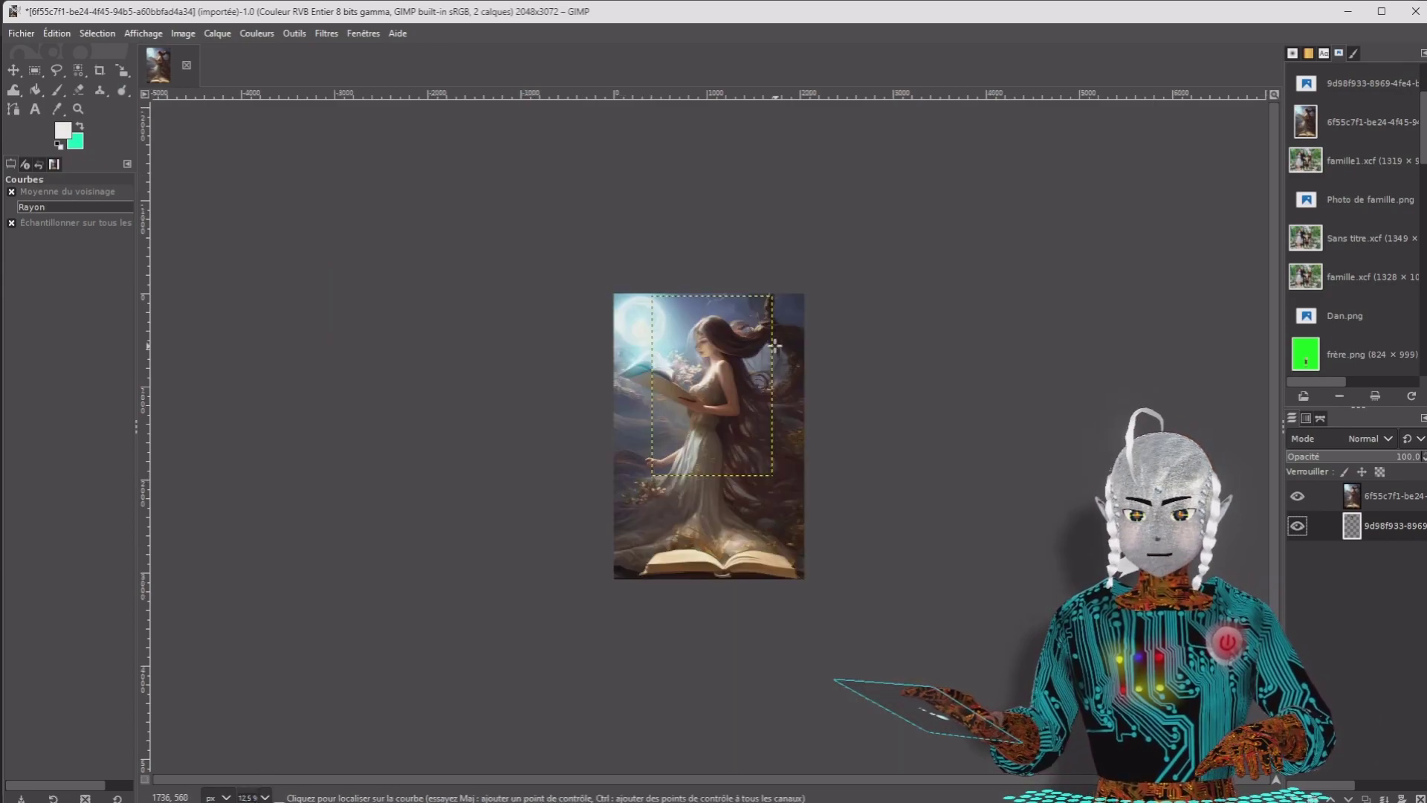
{"action": "left_click", "coordinate": [264, 798]}
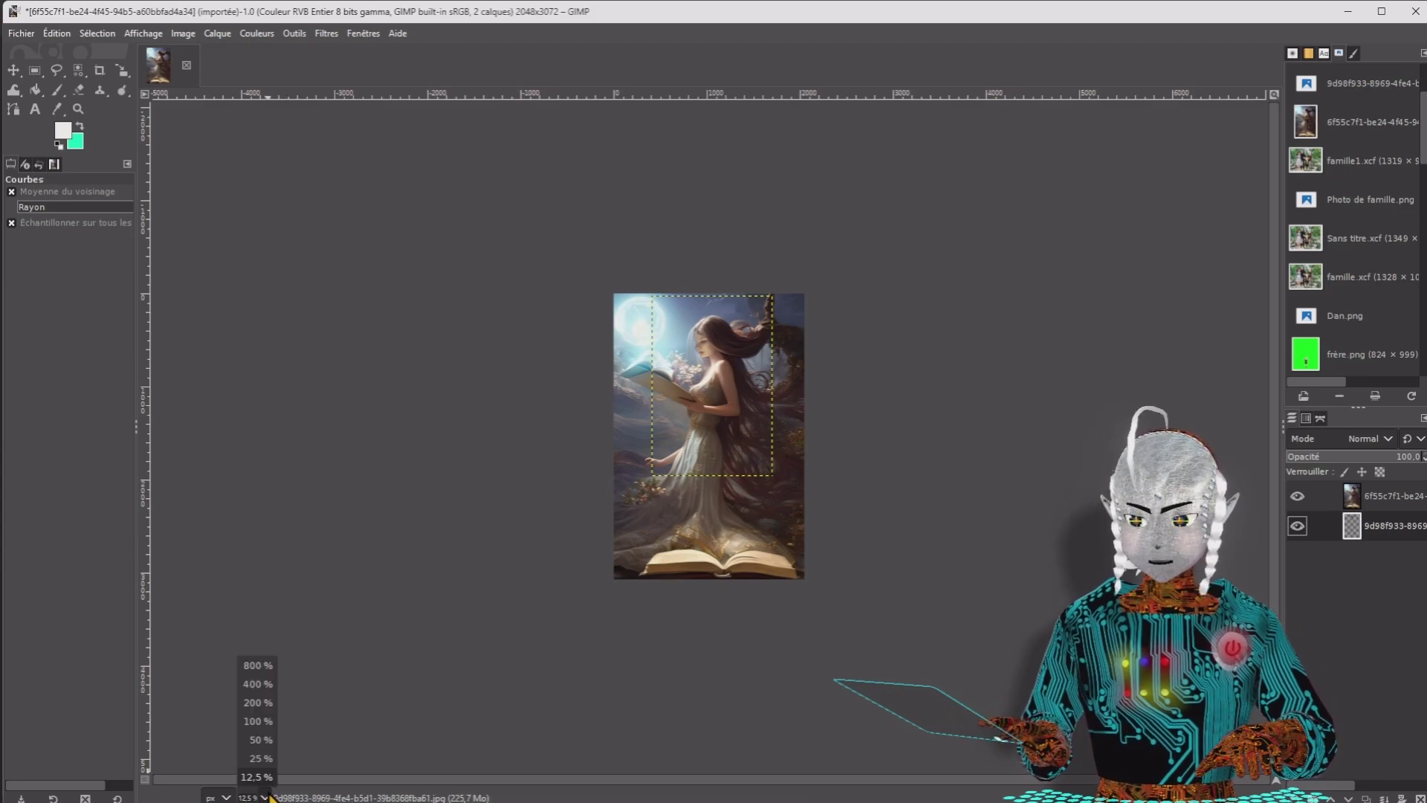
{"action": "left_click", "coordinate": [259, 756]}
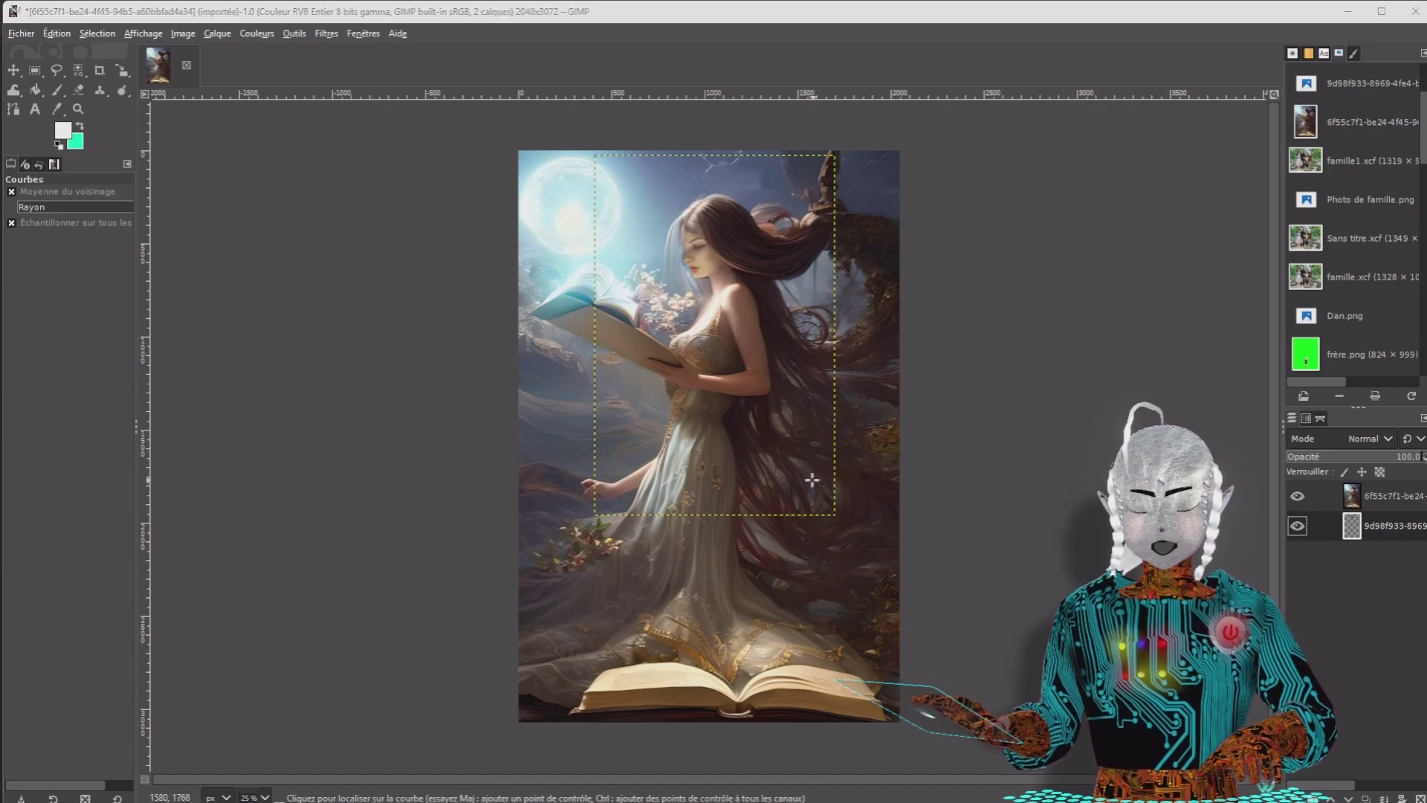
{"action": "key", "text": "alt+Tab"}
{"action": "key", "text": "Tab"}
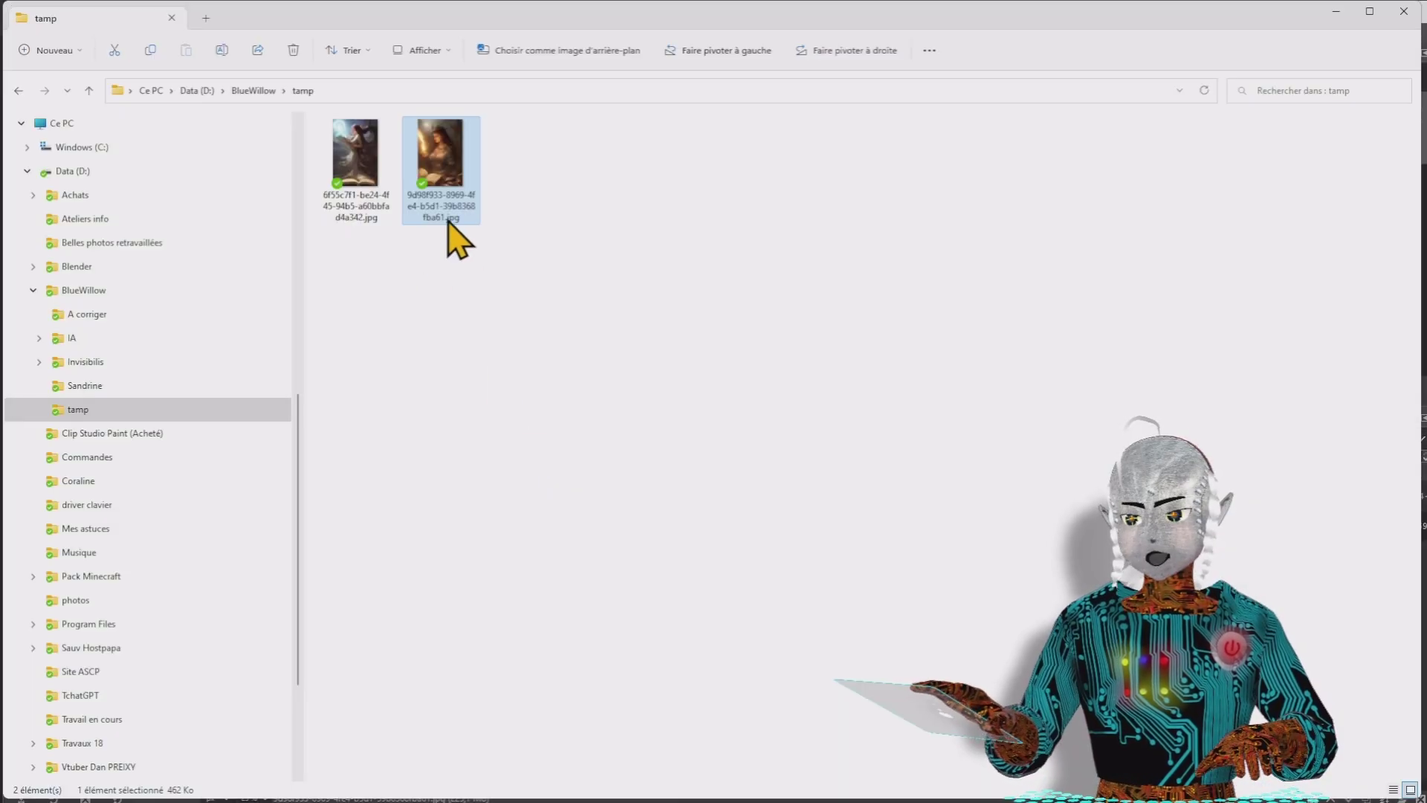
{"action": "double_click", "coordinate": [365, 159]}
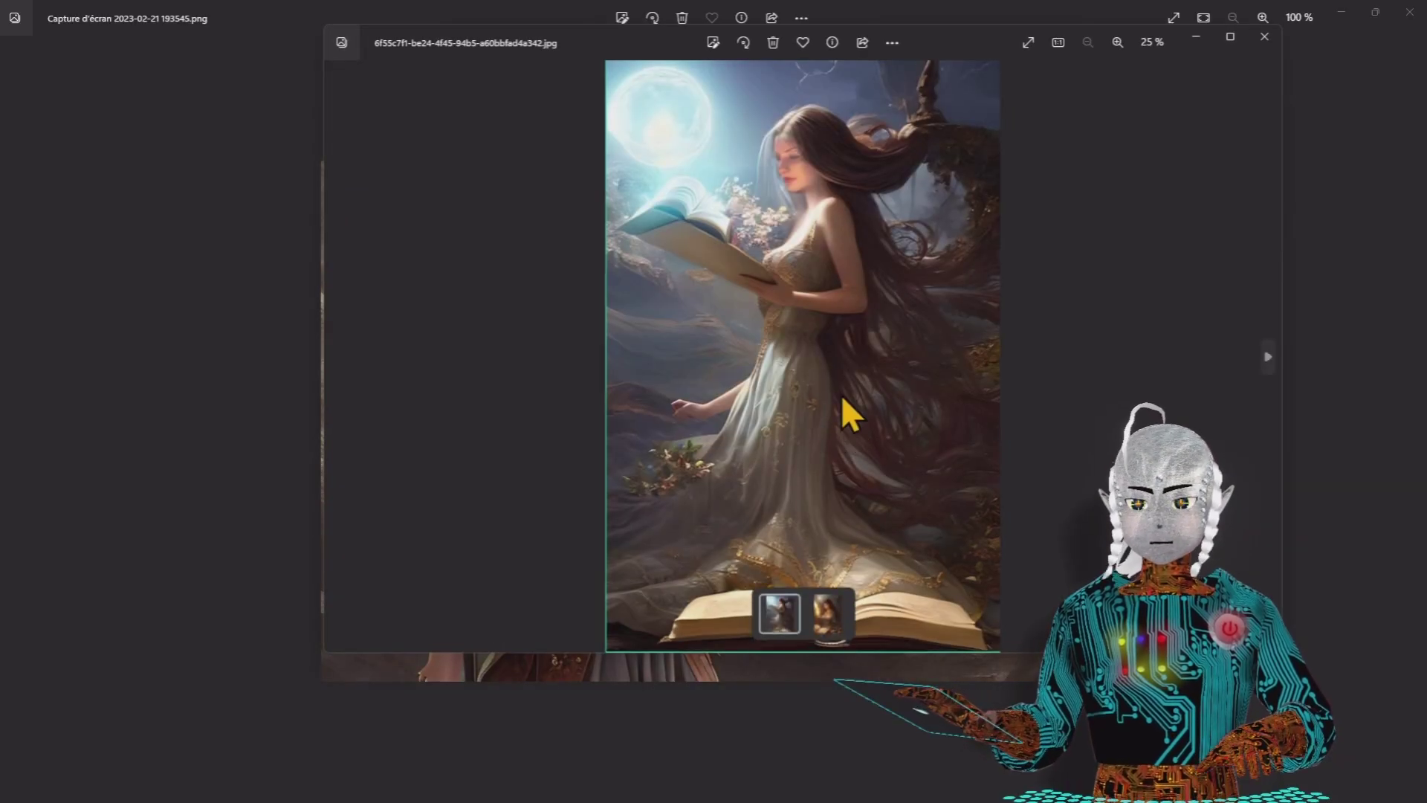
{"action": "left_click_drag", "start_coordinate": [979, 39], "coordinate": [815, 135]}
{"action": "left_click", "coordinate": [1075, 133]}
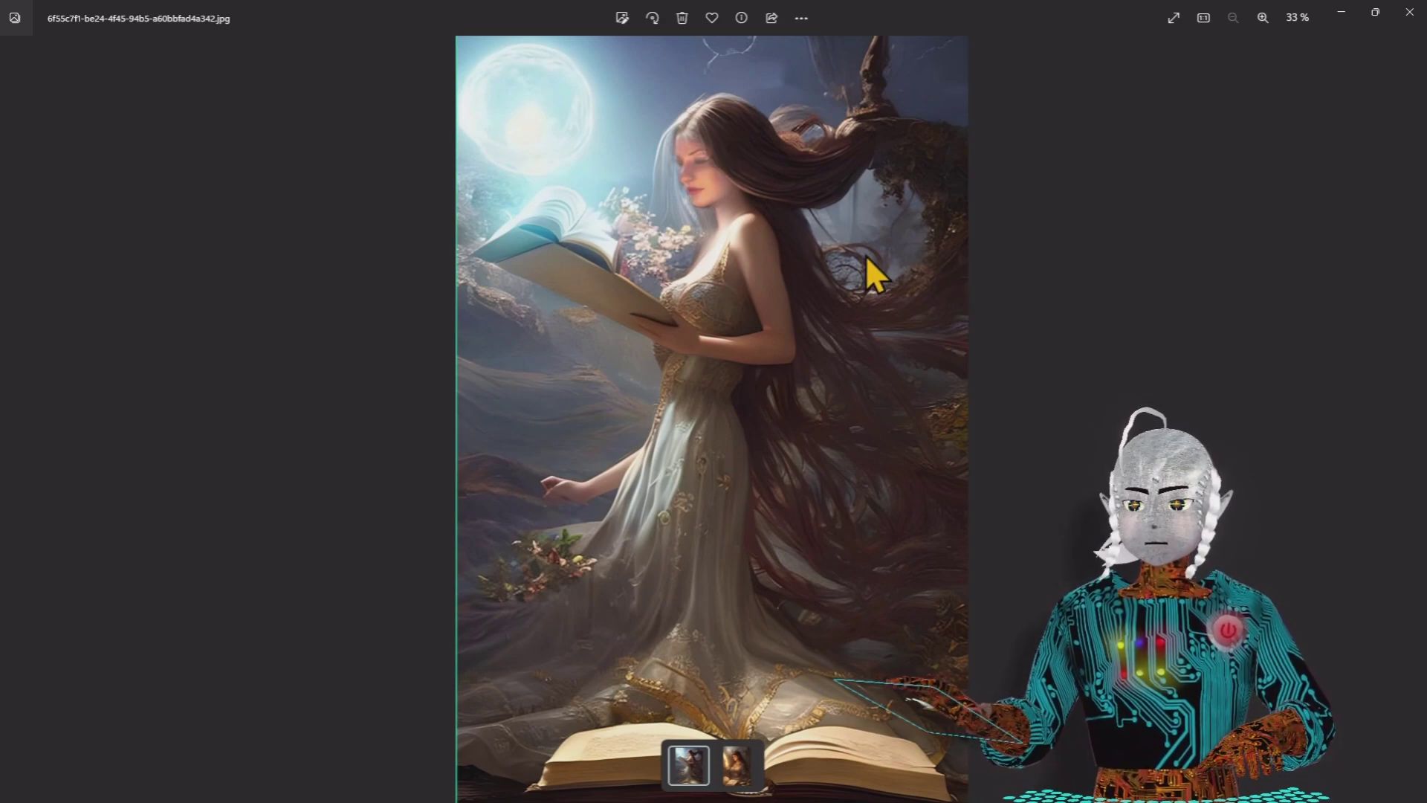
{"action": "left_click", "coordinate": [1407, 20]}
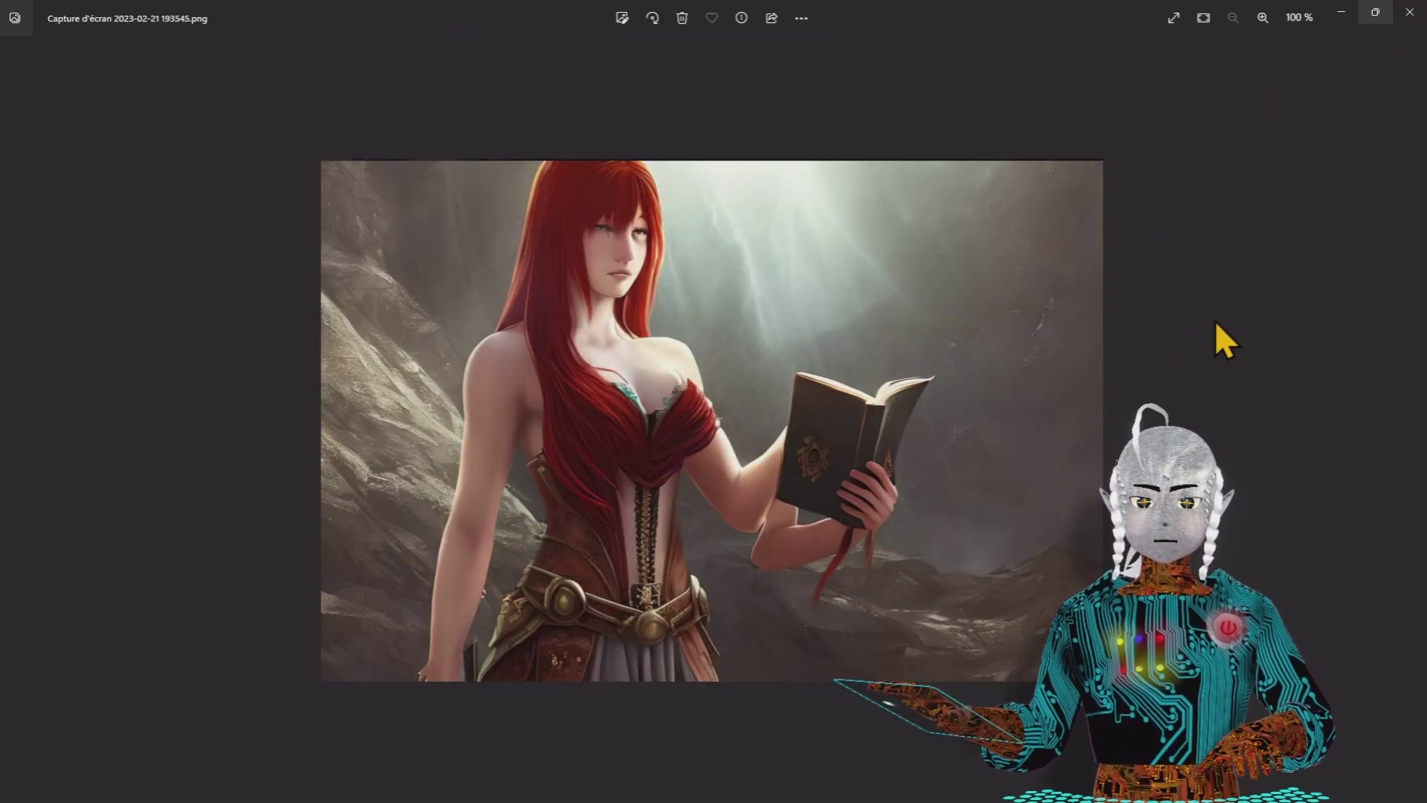
{"action": "key", "text": "alt+F4"}
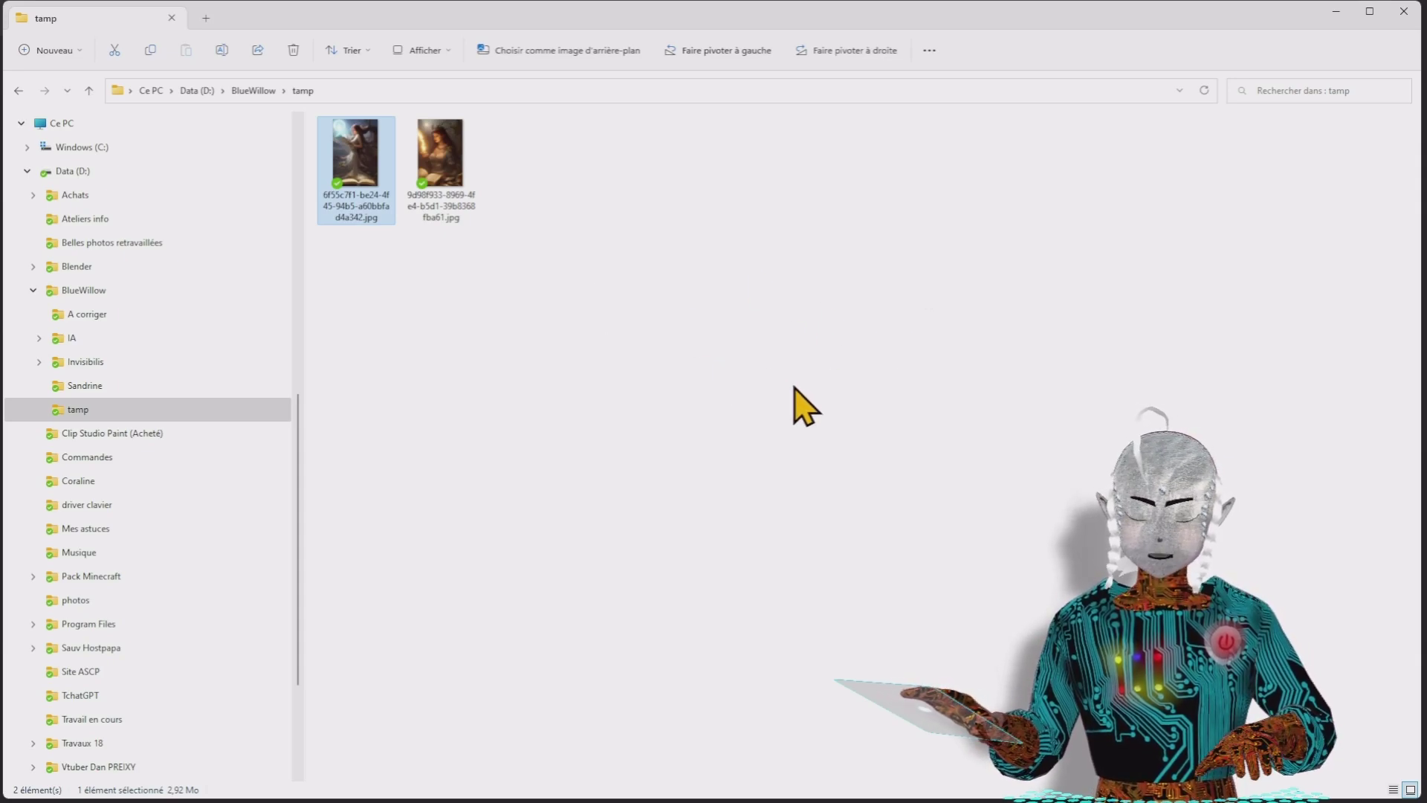
Switch to the PhotoRoom page in the browser and open the Background Remover tool
{"action": "key", "text": "alt+Tab"}
{"action": "key", "text": "alt+Tab"}
{"action": "key", "text": "alt+Tab"}
{"action": "key", "text": "alt+Tab"}
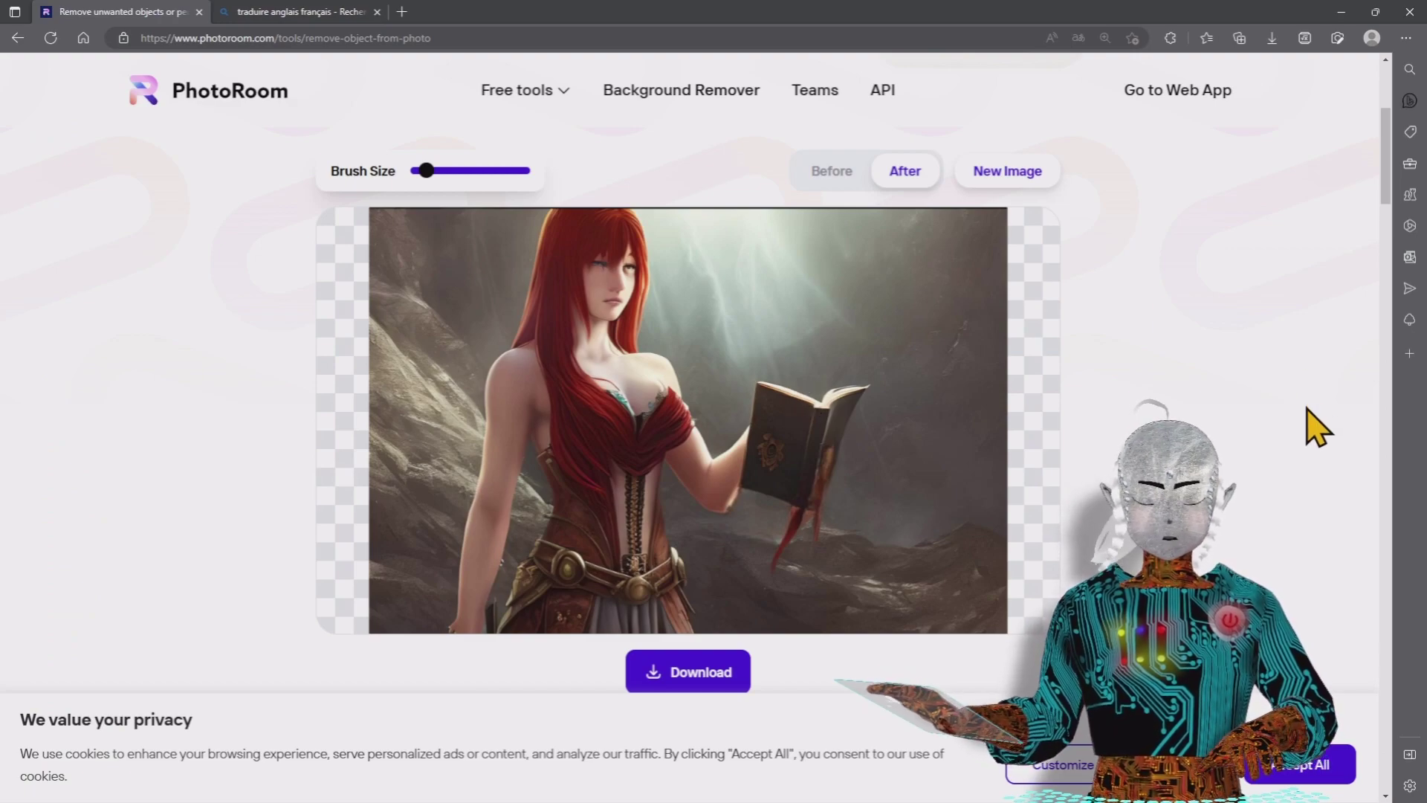
{"action": "left_click", "coordinate": [691, 93]}
{"action": "scroll", "coordinate": [901, 322], "scroll_direction": "down", "scroll_amount": 3}
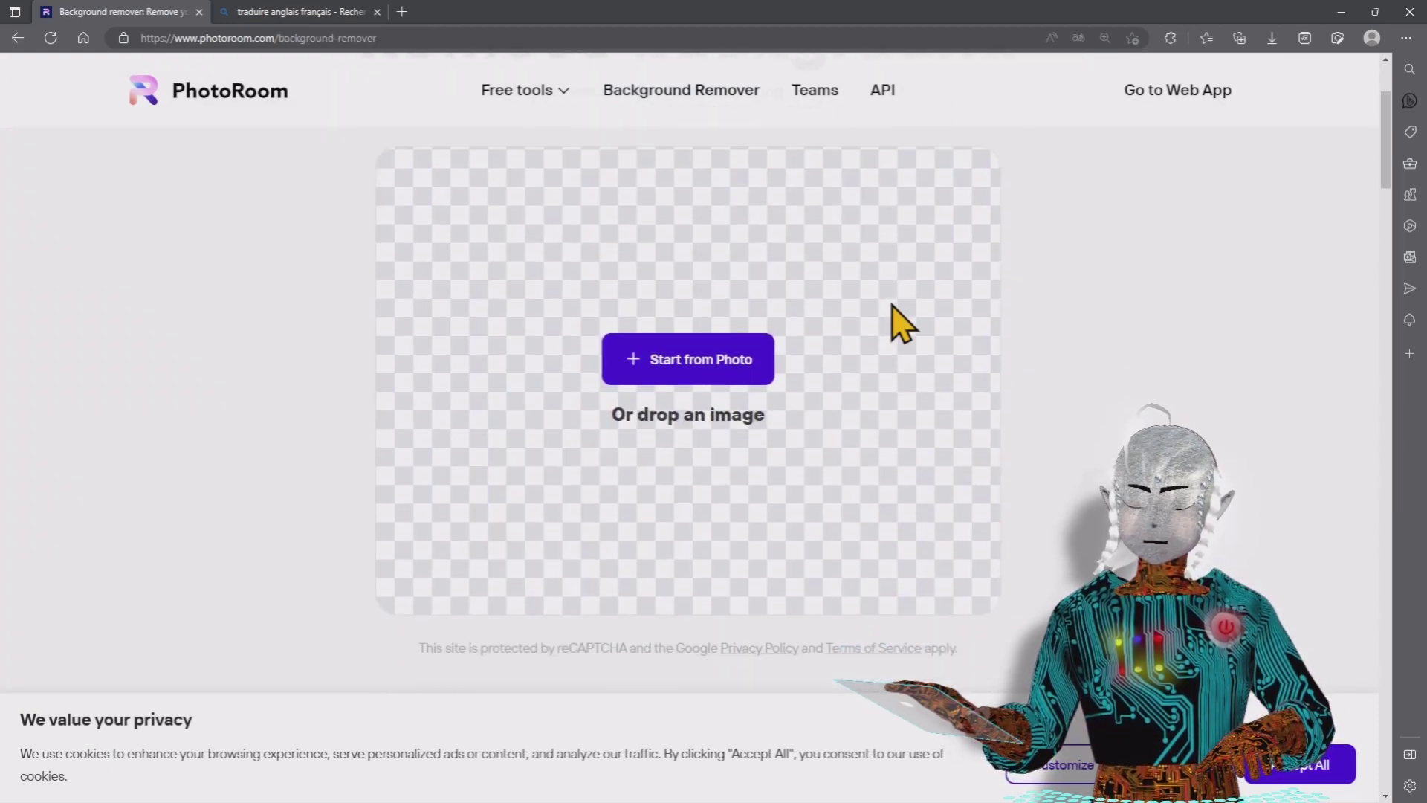
Upload Capture d'écran 2023-02-21 193545.png from the BlueWillow folder's A corriger subfolder to PhotoRoom's Background Remover
{"action": "key", "text": "alt+Tab"}
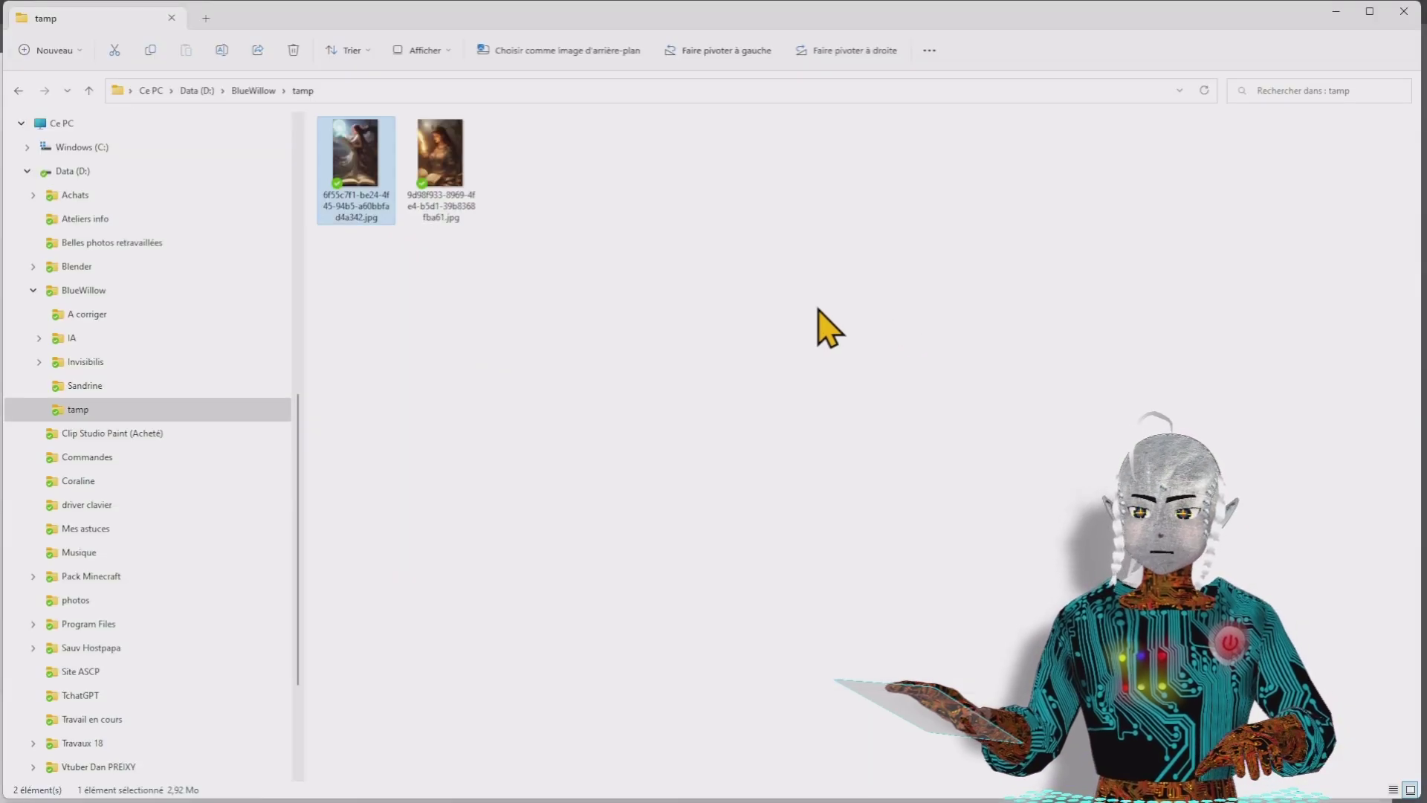
{"action": "left_click", "coordinate": [252, 90]}
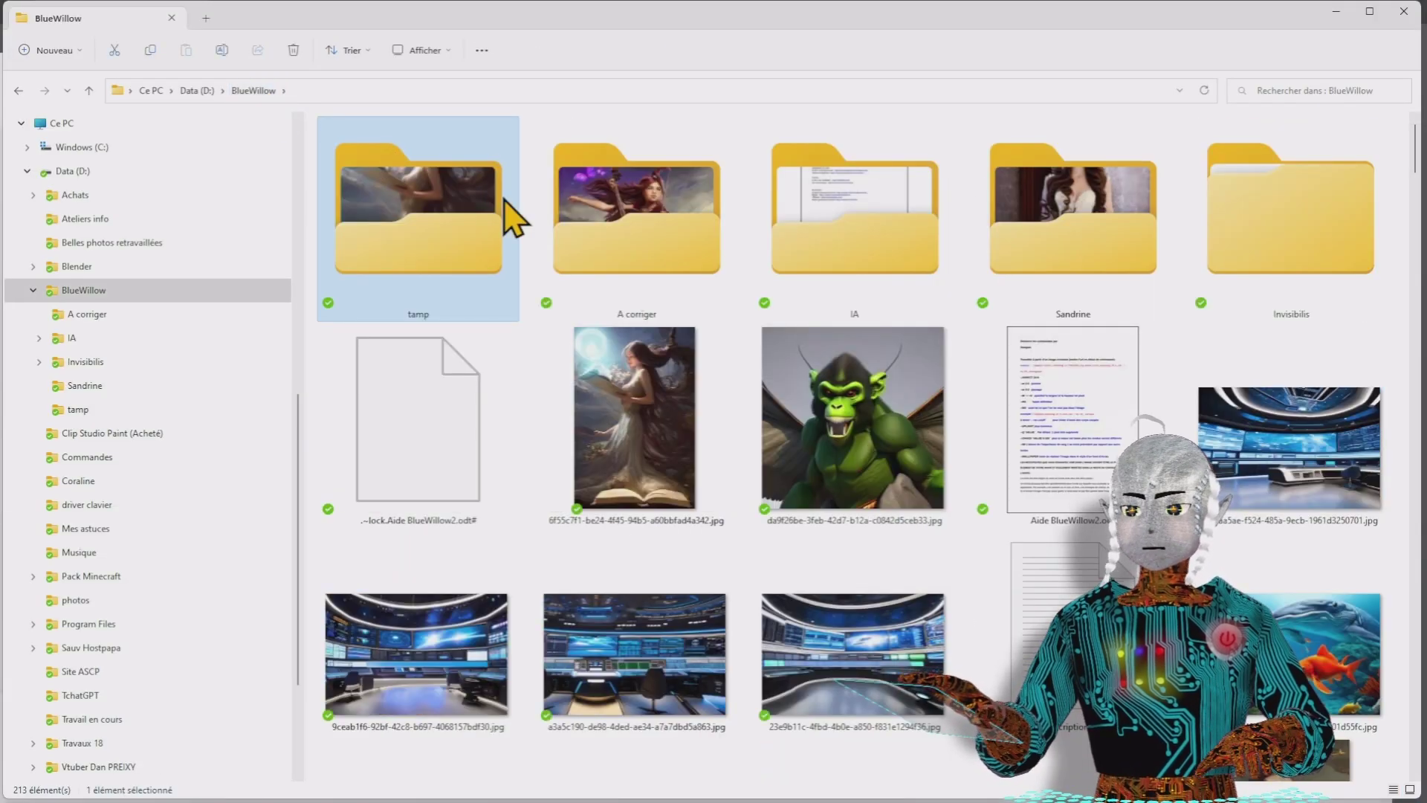
{"action": "double_click", "coordinate": [624, 215]}
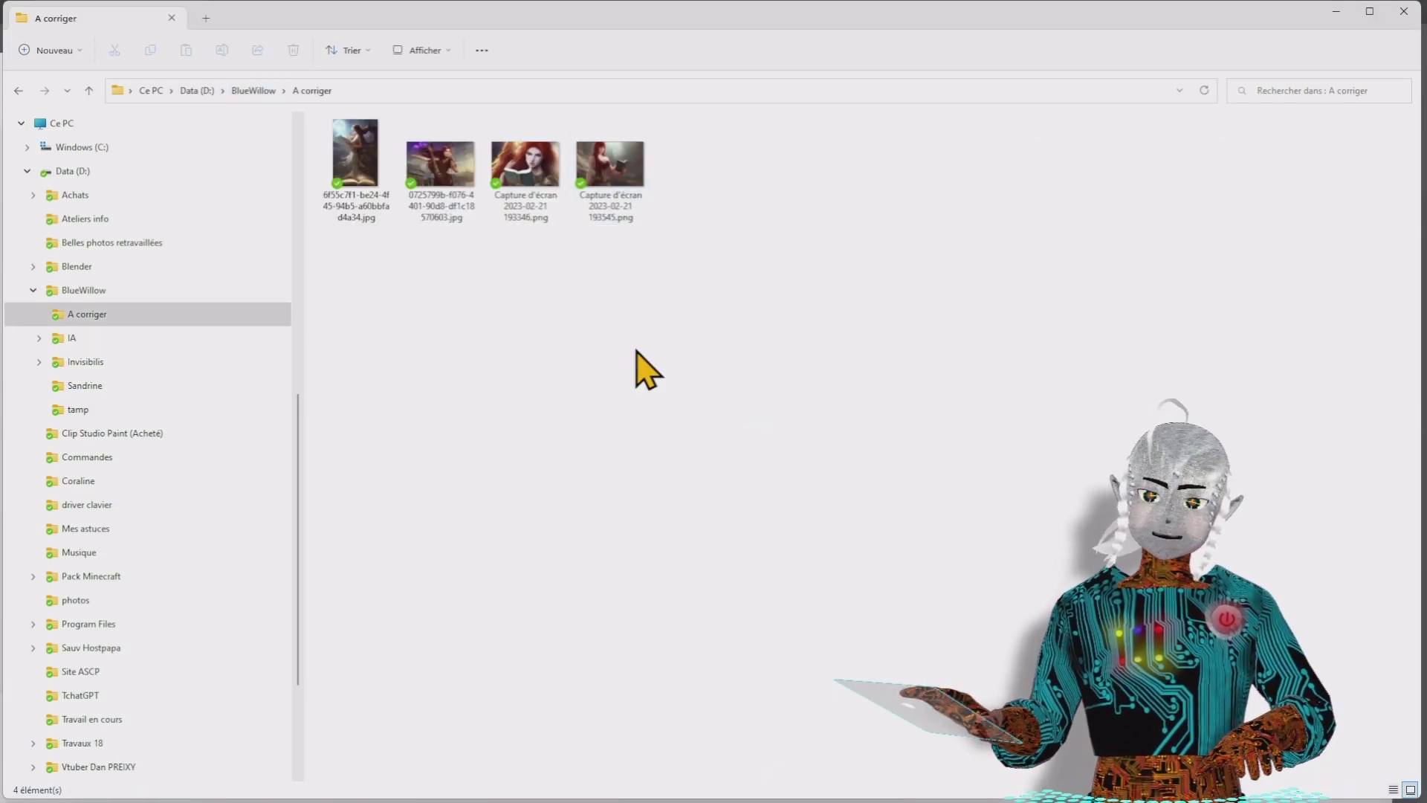
{"action": "left_click_drag", "start_coordinate": [590, 181], "coordinate": [673, 289]}
{"action": "key", "text": "alt+Tab"}
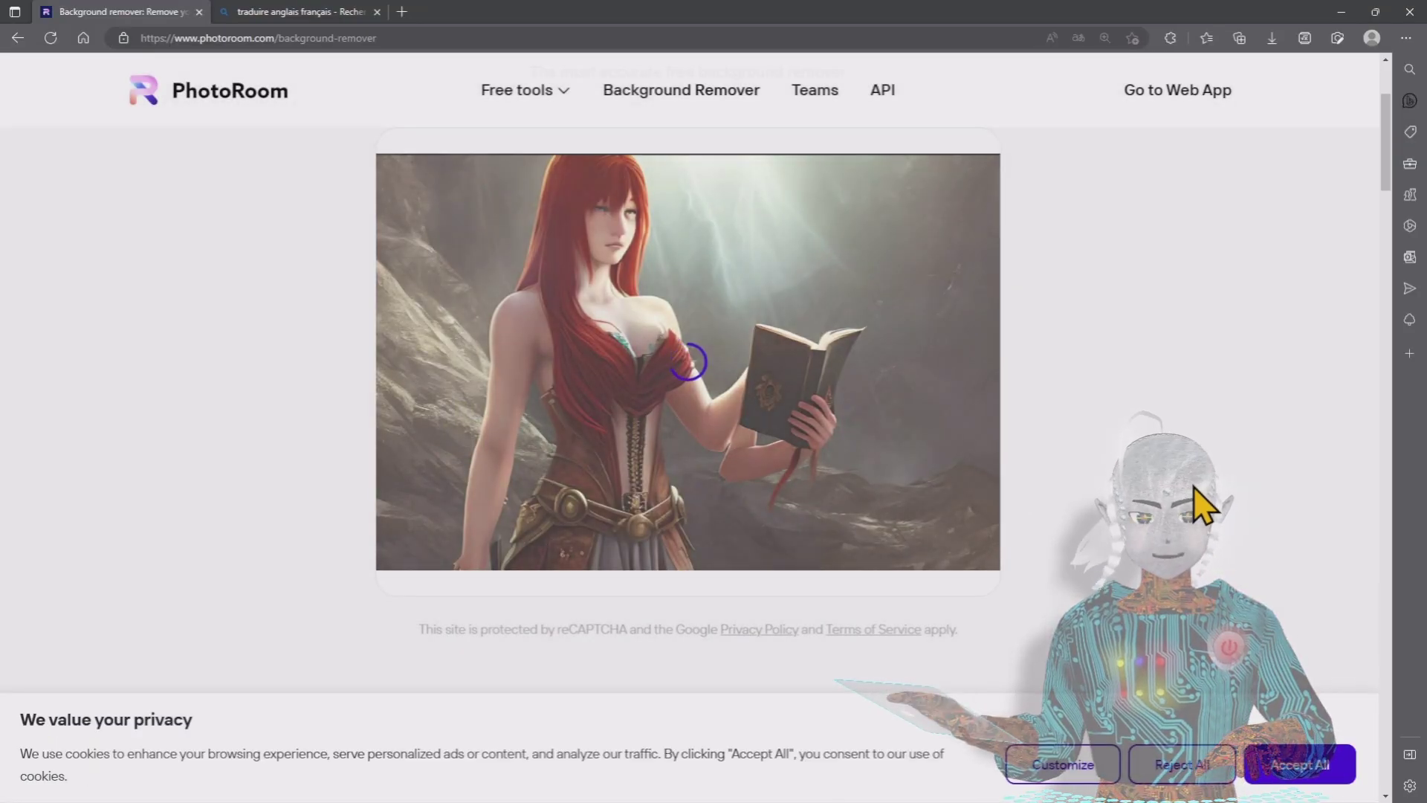